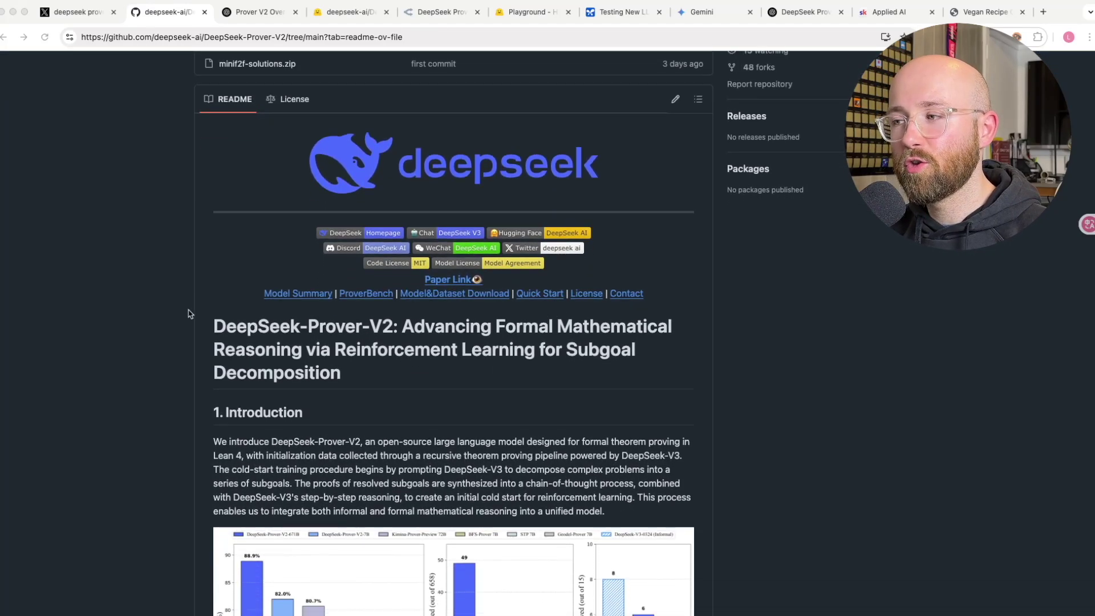
Read the DeepSeek-Prover-V2 README intro, highlighting its title, then scroll back to the file list.
drag(213, 326, 392, 321)
scroll(392, 321, down, 1)
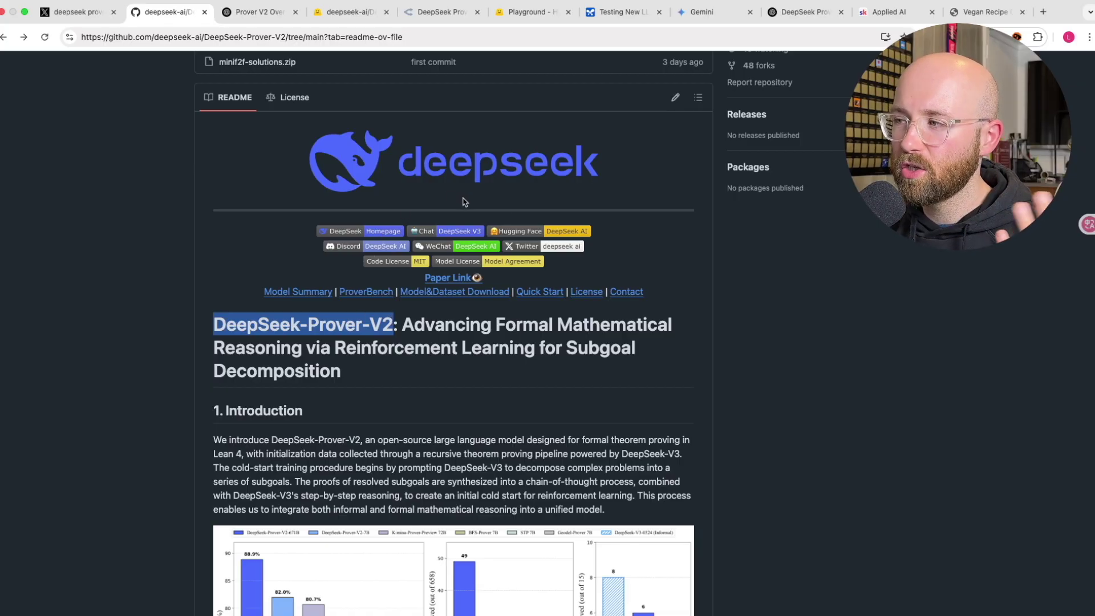
scroll(297, 337, down, 1)
scroll(280, 326, down, 1)
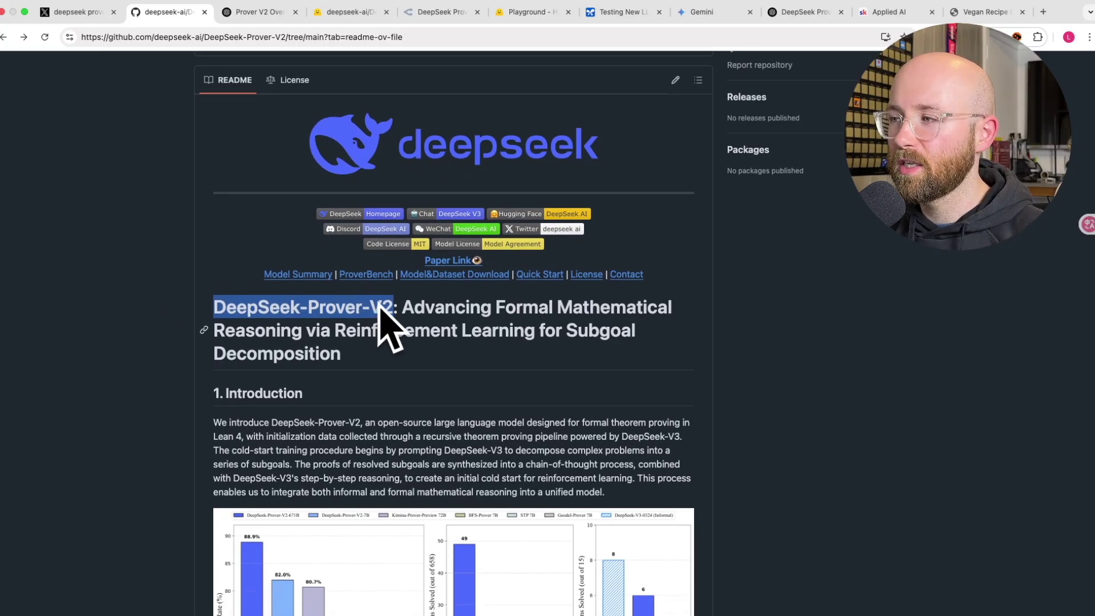
drag(387, 311, 212, 308)
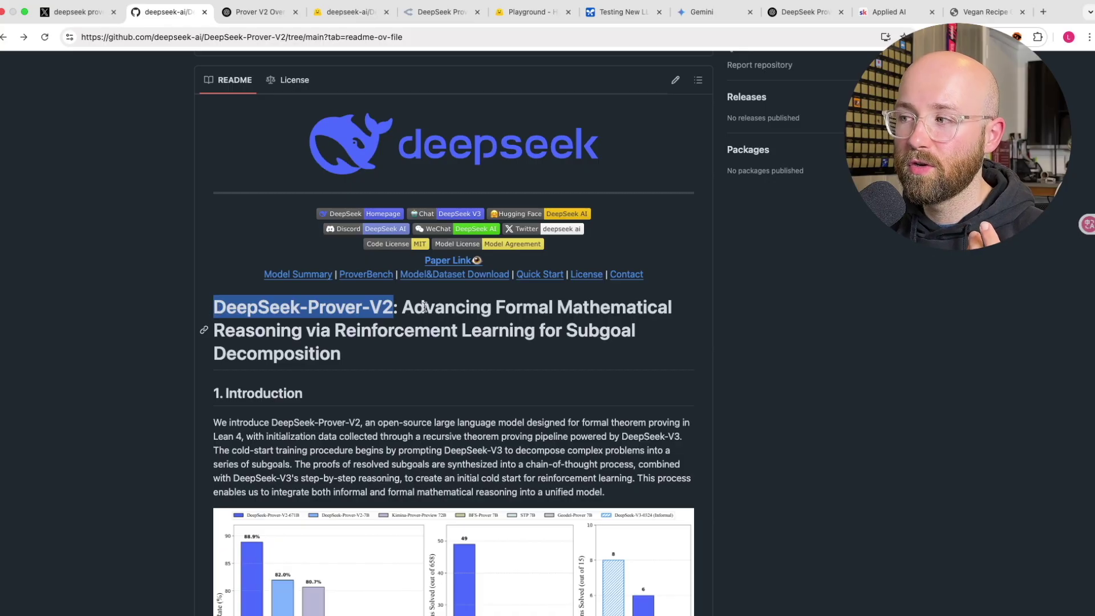
drag(397, 308, 292, 330)
click(313, 328)
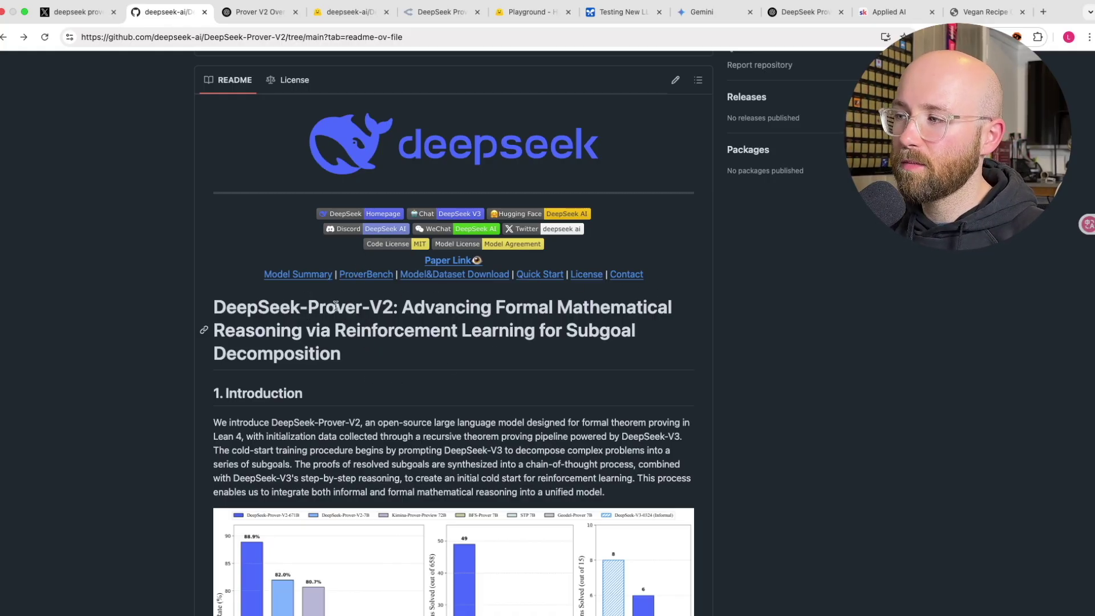
scroll(230, 225, up, 6)
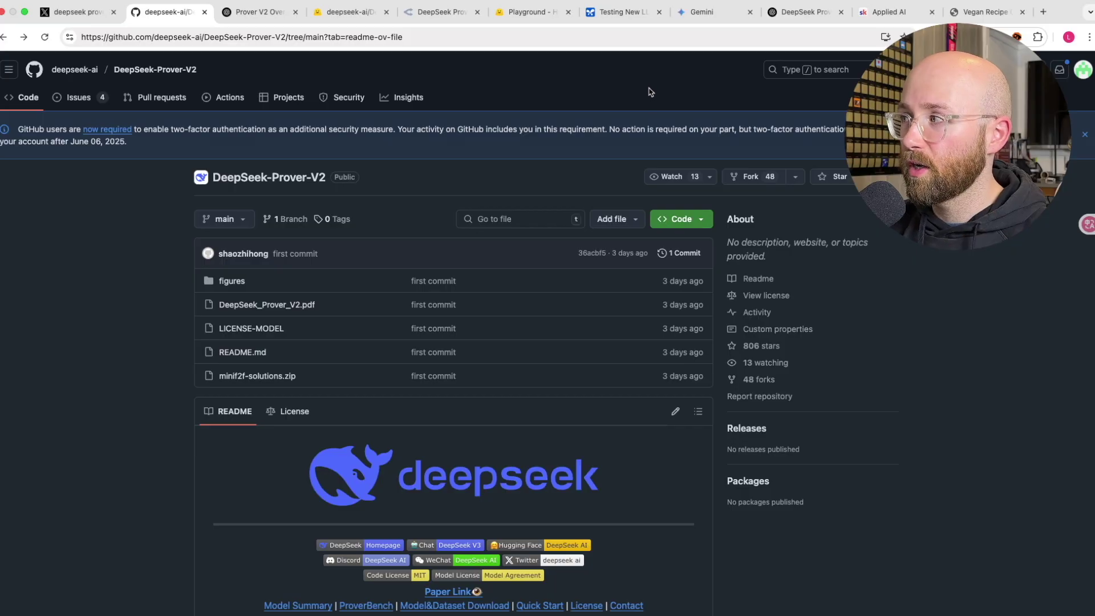
Read the 'What is Prover V2?' bullets in the Prover V2 Overview chat, including the formalized-proofs point.
click(256, 11)
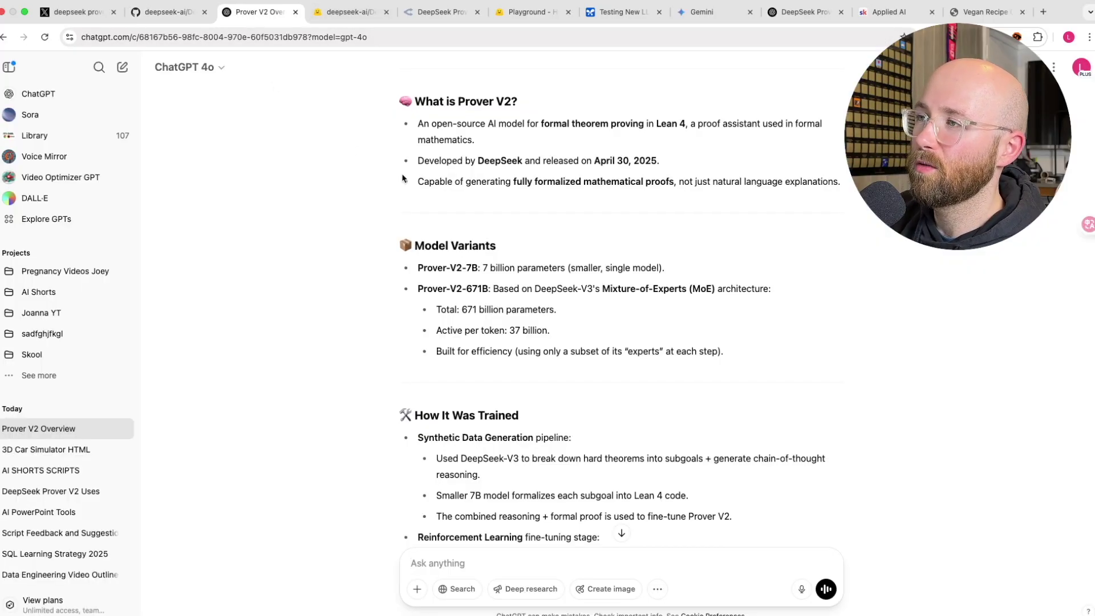
scroll(463, 176, up, 2)
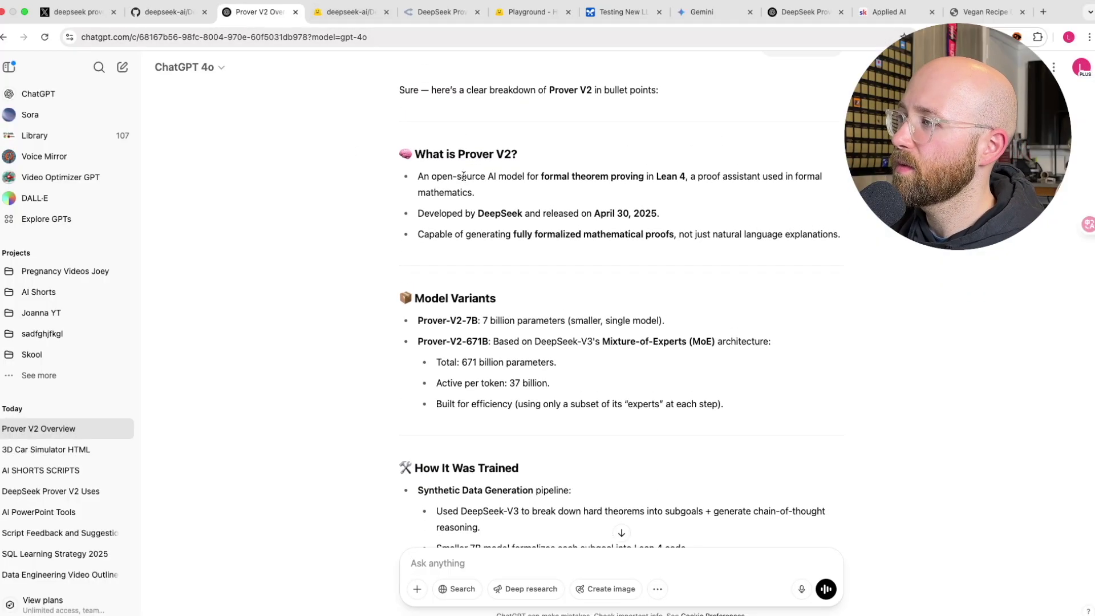
drag(418, 154, 519, 155)
click(510, 171)
drag(437, 176, 495, 200)
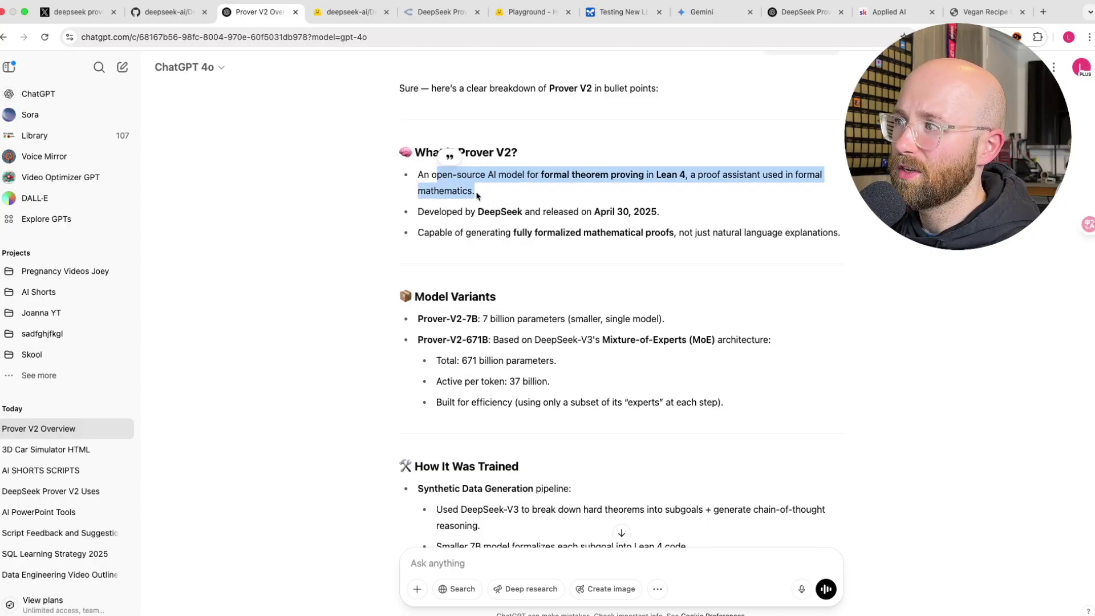
mouse_move(429, 234)
mouse_down()
mouse_move(619, 234)
mouse_move(660, 252)
mouse_move(679, 234)
mouse_move(439, 226)
mouse_up()
Scroll through the DeepSeek-Prover-V2-671B Playground's differential-equation proof answer, then return to the Prover V2 Overview chat.
click(356, 12)
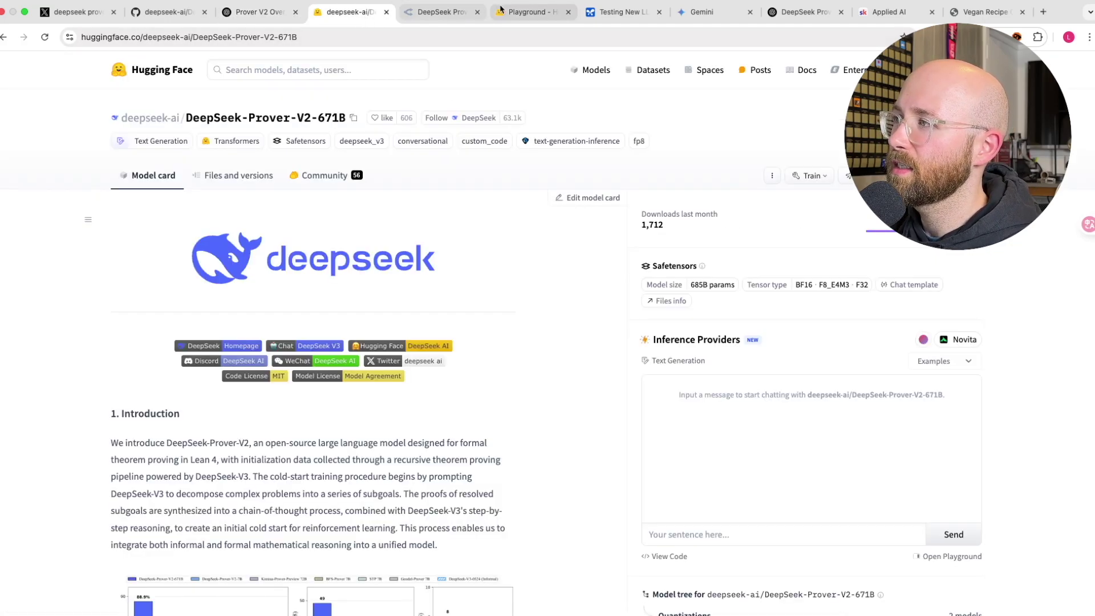
click(527, 12)
scroll(638, 335, up, 20)
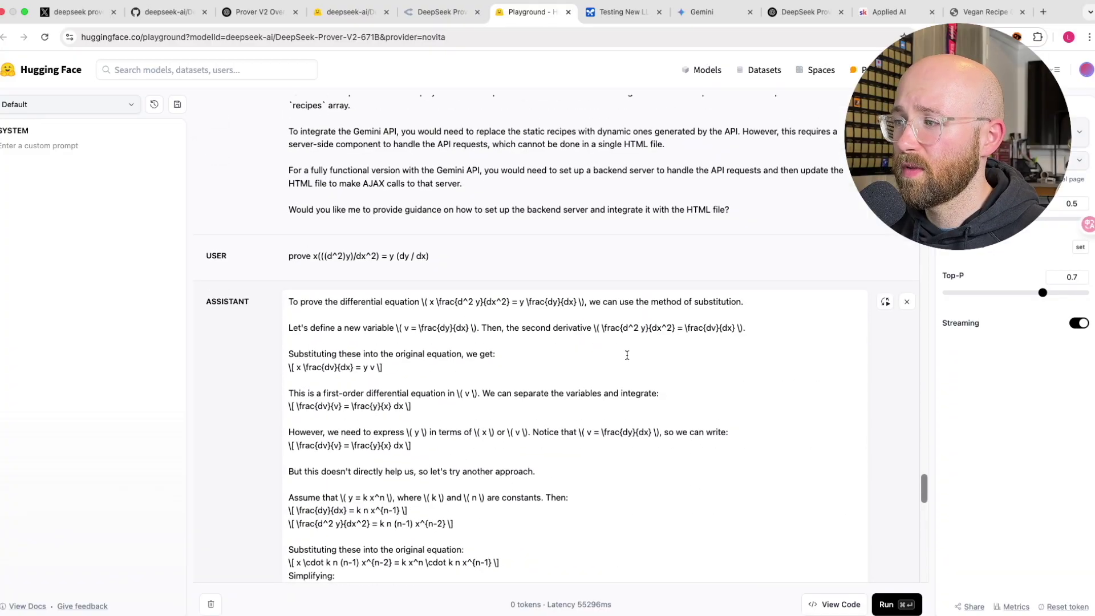
scroll(627, 356, down, 2)
drag(291, 251, 399, 590)
click(440, 292)
scroll(441, 292, down, 5)
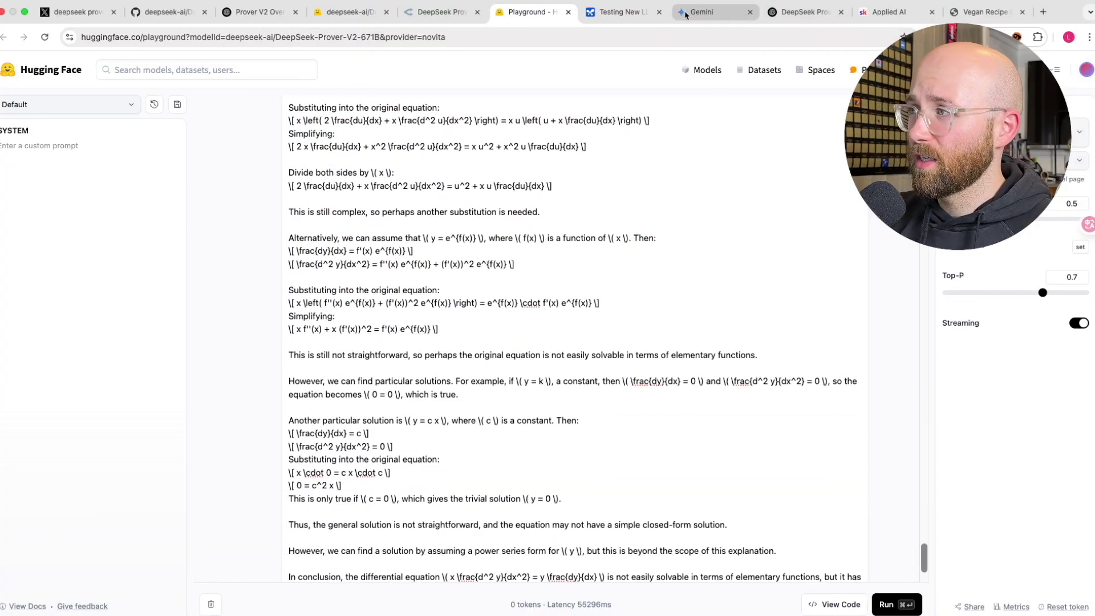
click(178, 14)
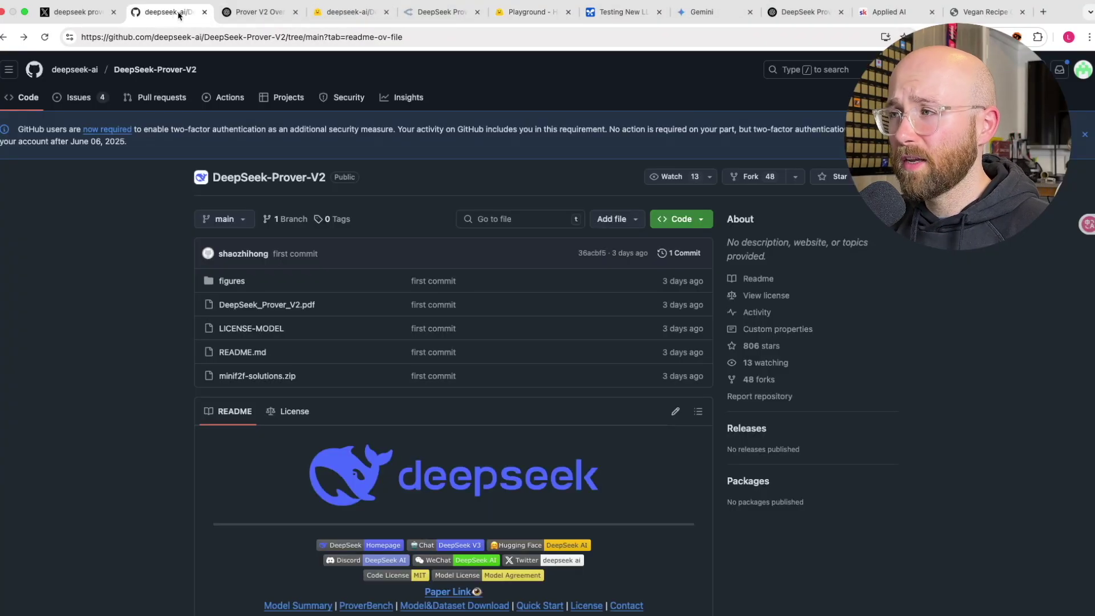
click(242, 12)
Go over the Model Variants: Prover-V2-7B and the 671B Mixture-of-Experts model with 37 billion active parameters.
drag(420, 300, 486, 337)
click(495, 340)
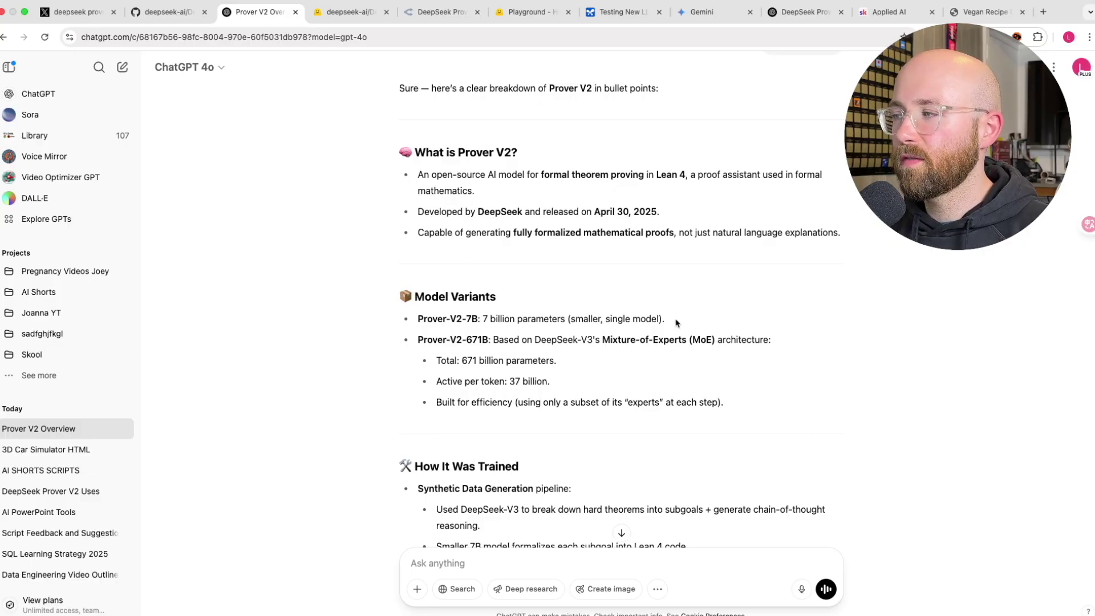
drag(677, 323, 414, 320)
drag(771, 339, 412, 347)
click(602, 340)
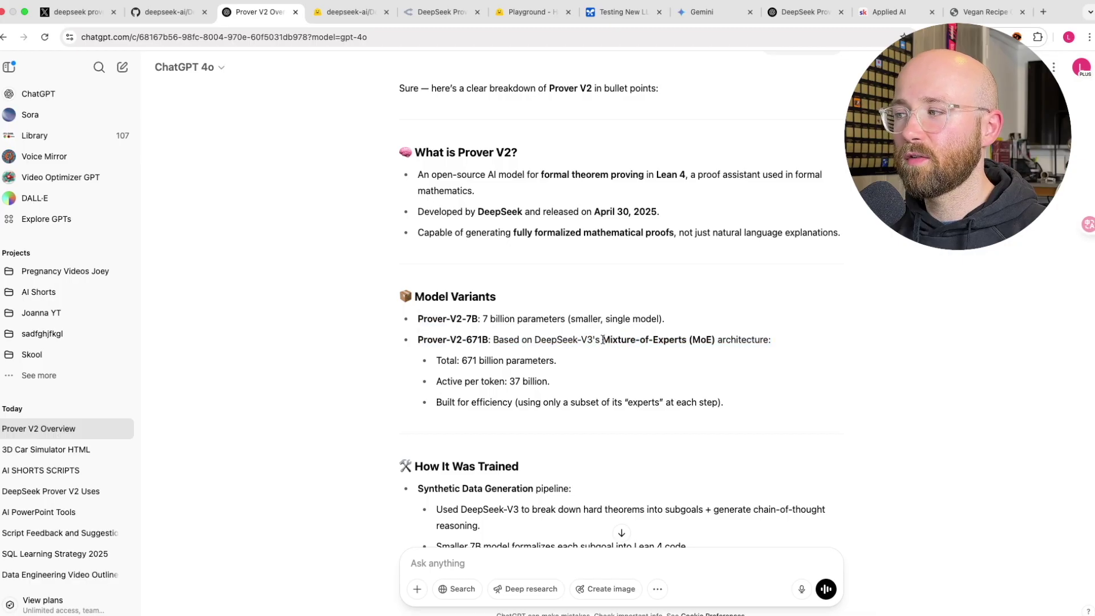
drag(603, 340, 713, 339)
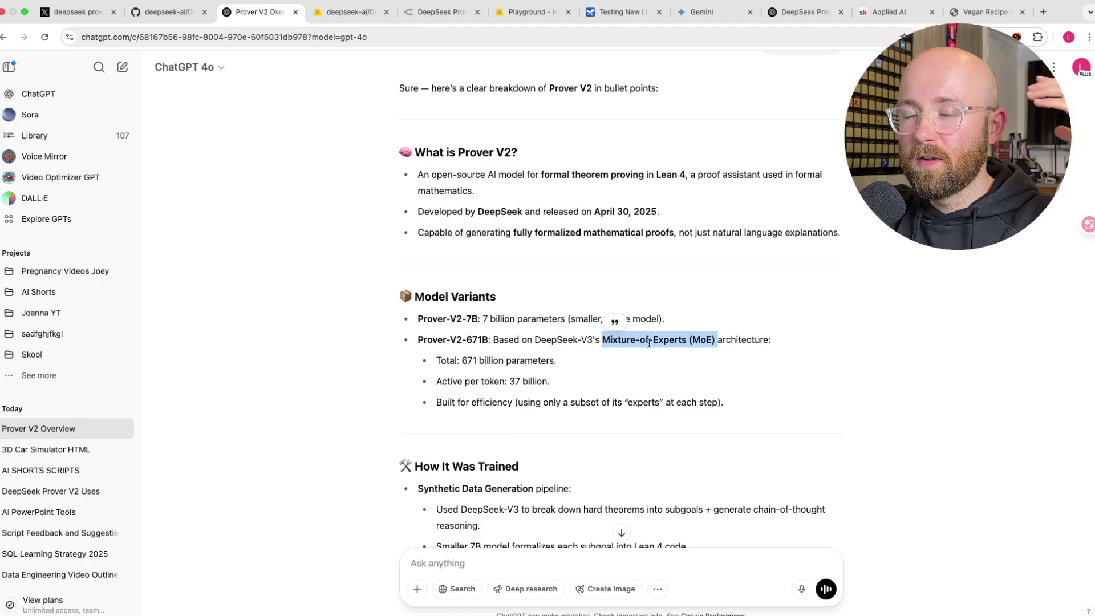
click(793, 357)
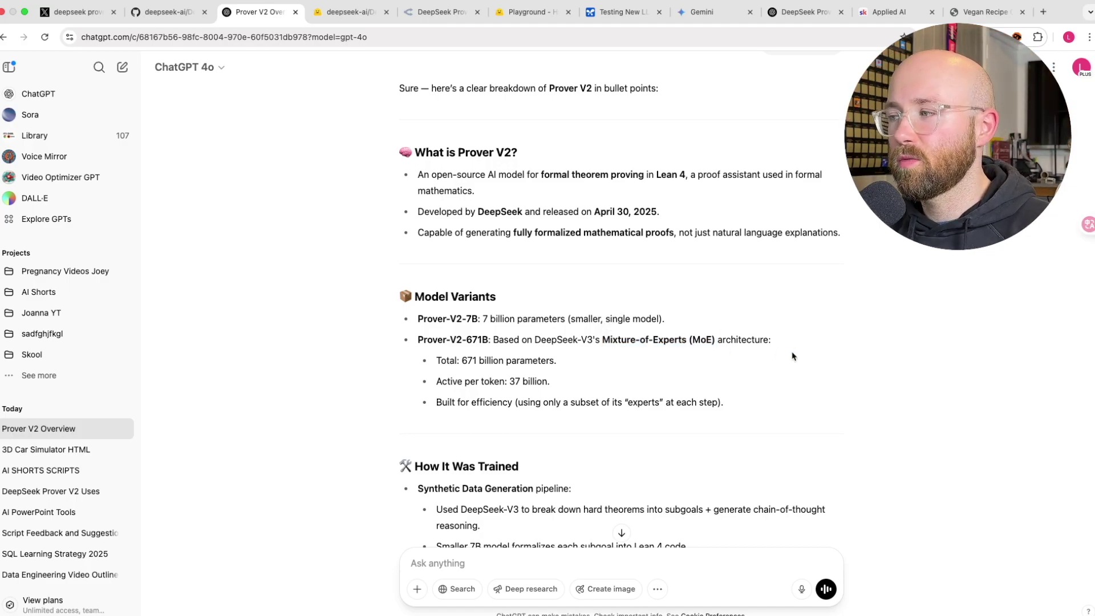
drag(450, 340, 758, 340)
click(745, 339)
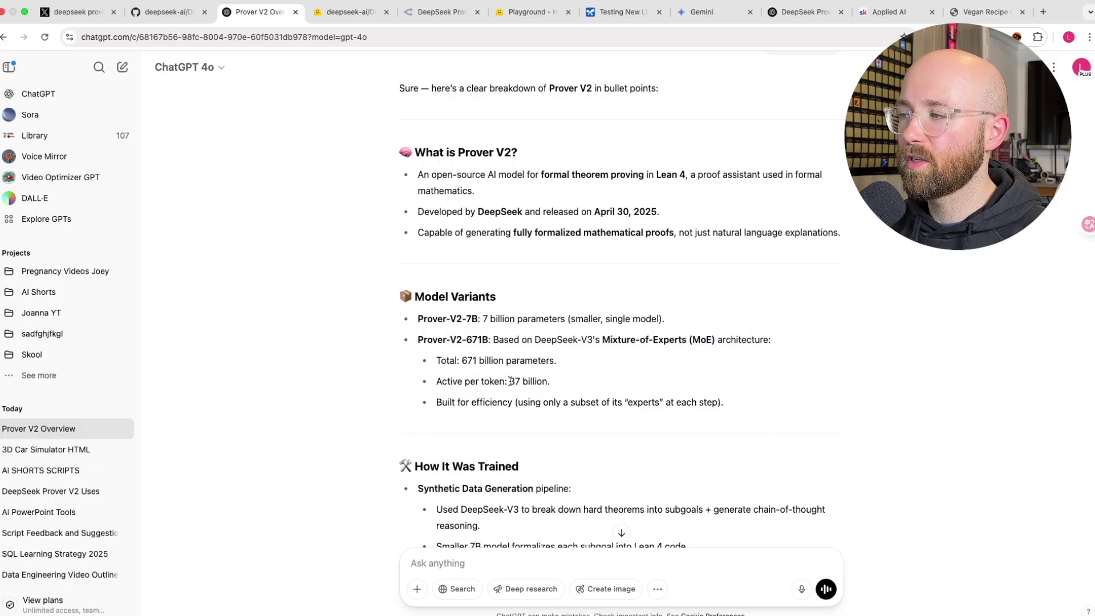
drag(509, 381, 547, 381)
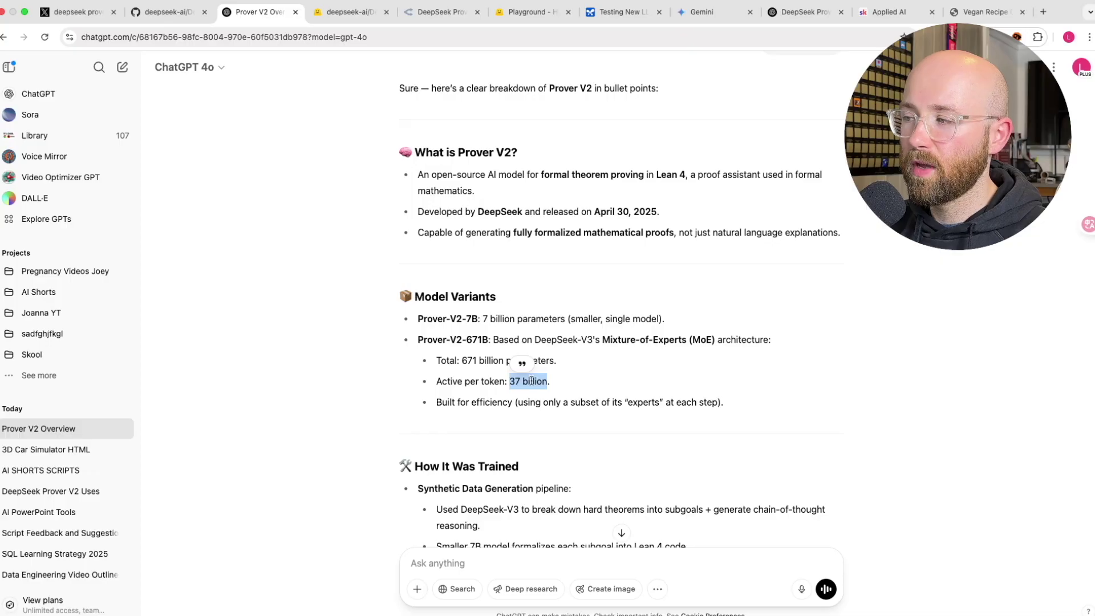
drag(462, 361, 484, 361)
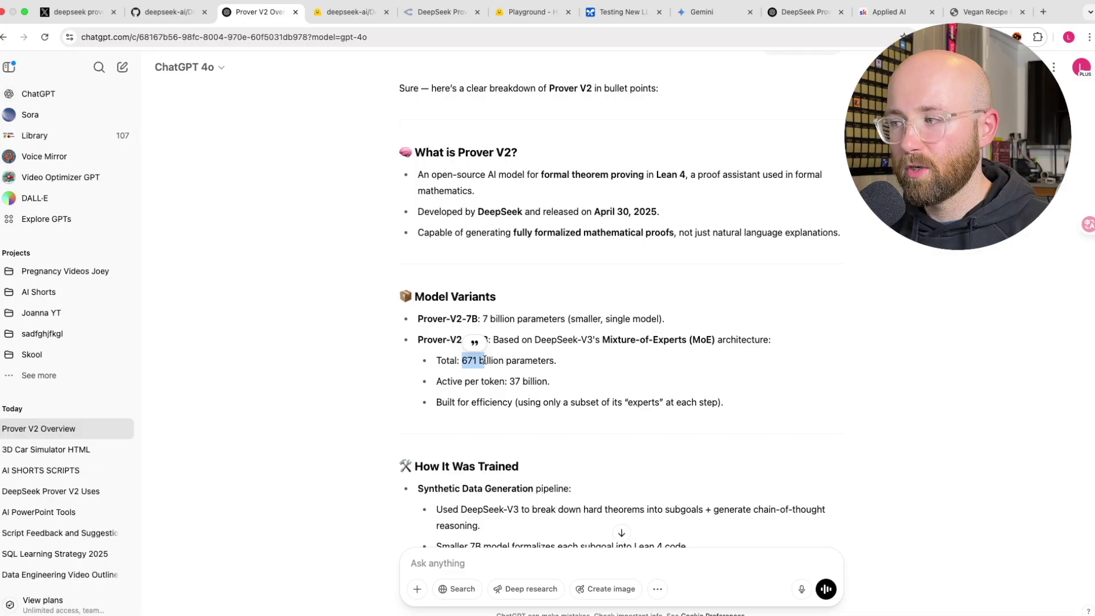
Read the How It Was Trained section: Synthetic Data Generation and the Reinforcement Learning fine-tuning stage.
scroll(669, 357, down, 5)
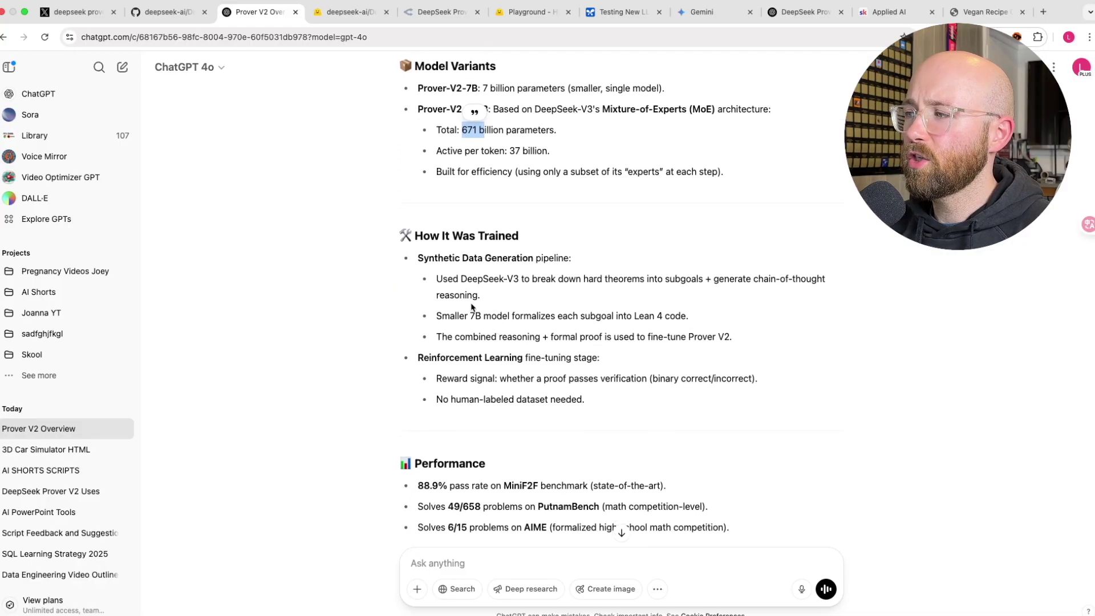
click(422, 258)
drag(422, 258, 511, 260)
click(512, 262)
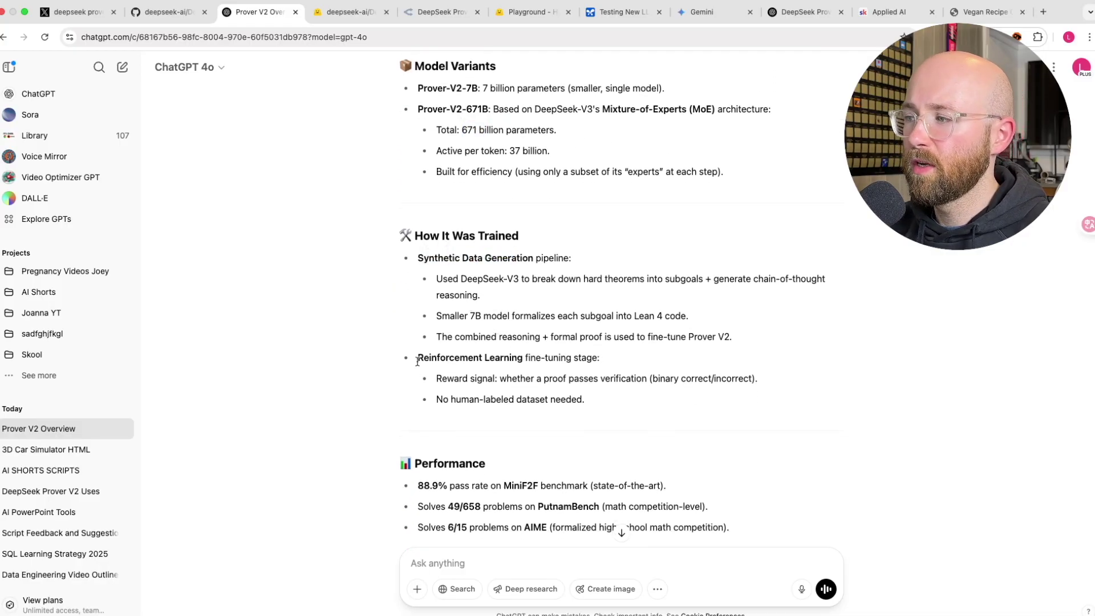
drag(417, 361, 621, 371)
click(591, 370)
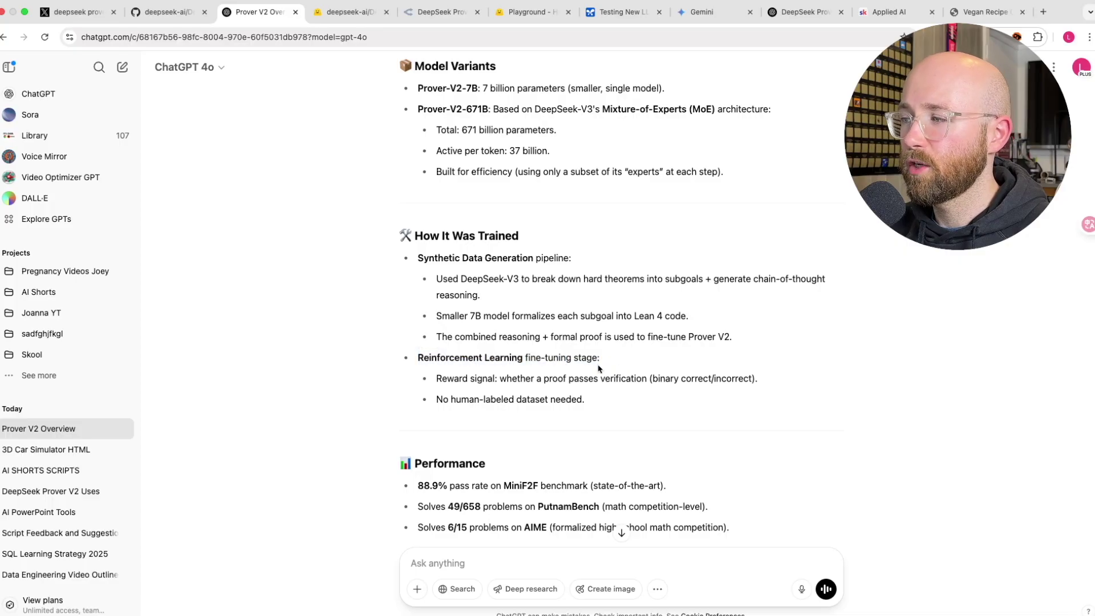
drag(459, 380, 441, 380)
click(511, 380)
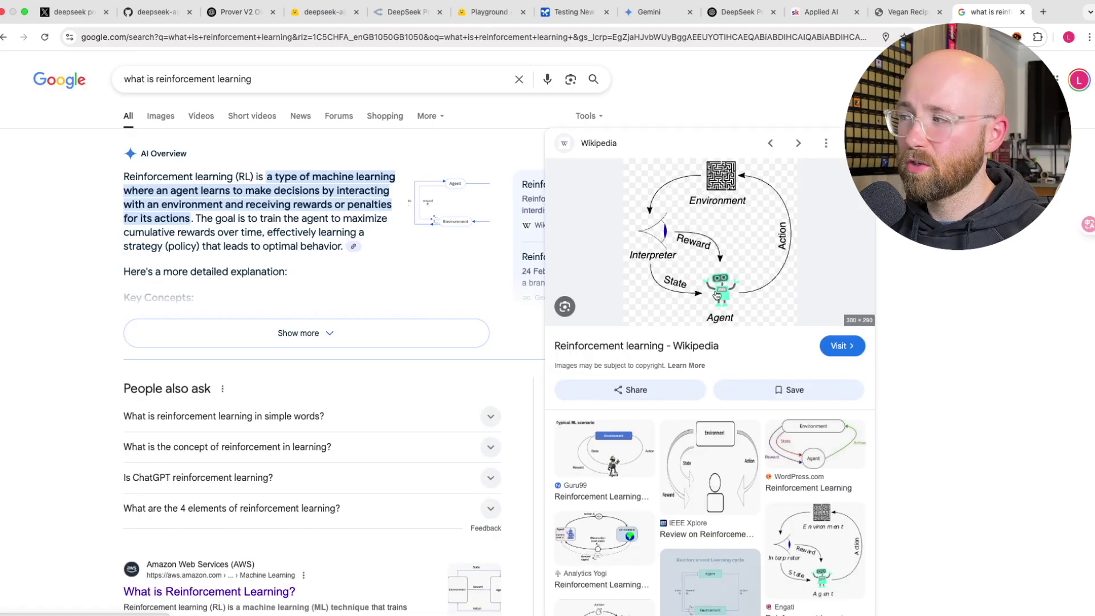
Preview the WordPress.com reinforcement learning agent–environment diagram from the image results.
click(808, 425)
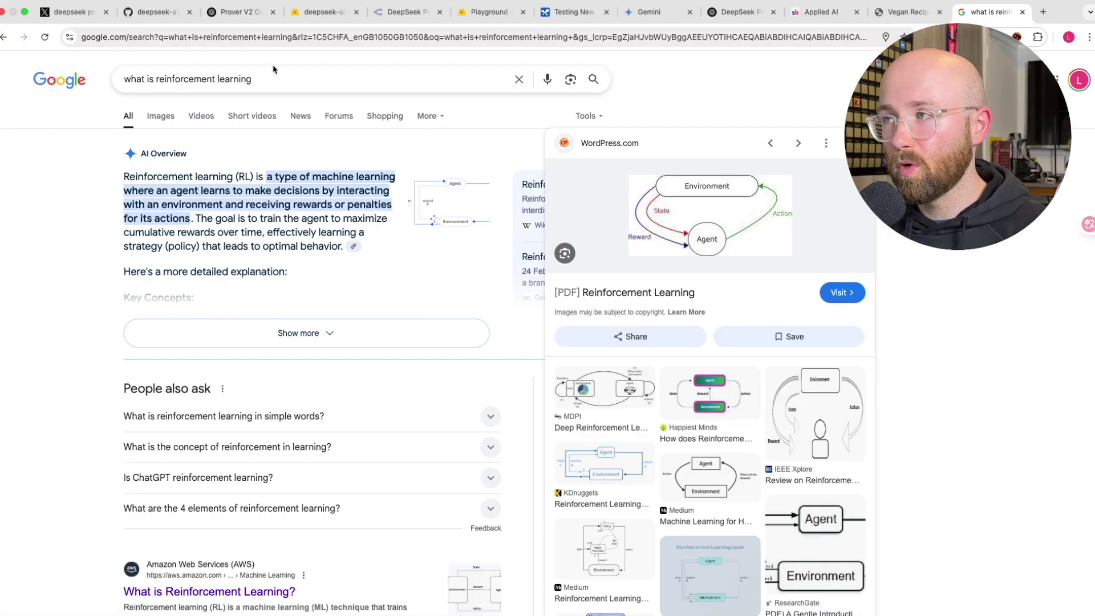
Review the chat's Performance results: 88.9% MiniF2F, 49/658 PutnamBench, 6/15 AIME.
click(242, 12)
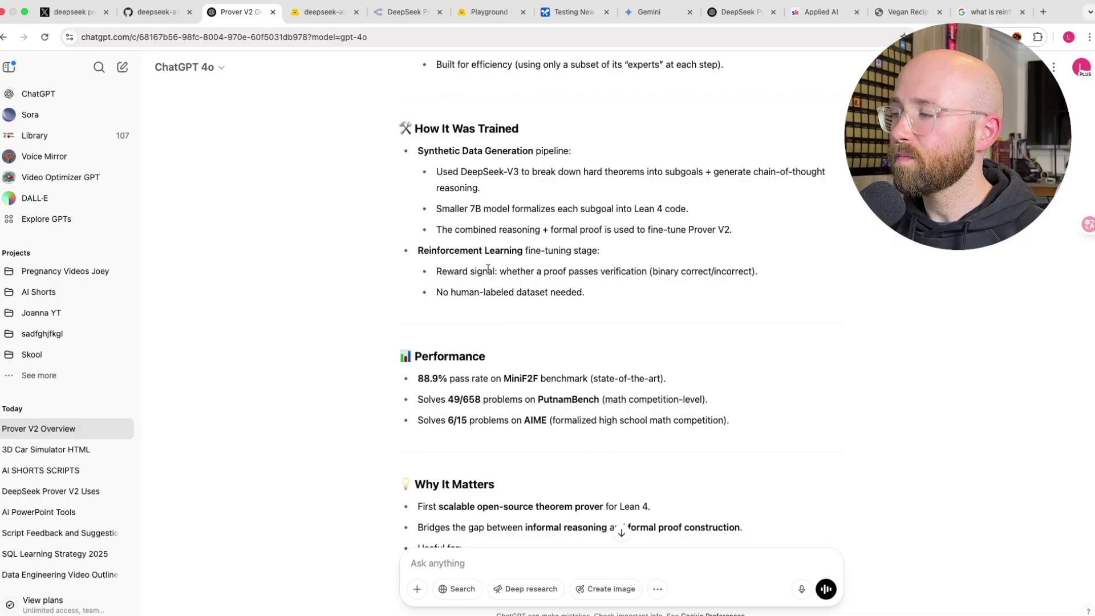
scroll(489, 268, down, 3)
drag(413, 263, 499, 275)
click(490, 286)
drag(423, 293, 754, 341)
Check the README benchmark chart, then reread the chat's first-scalable open-source theorem prover claim.
click(154, 12)
scroll(372, 297, down, 10)
scroll(373, 298, down, 3)
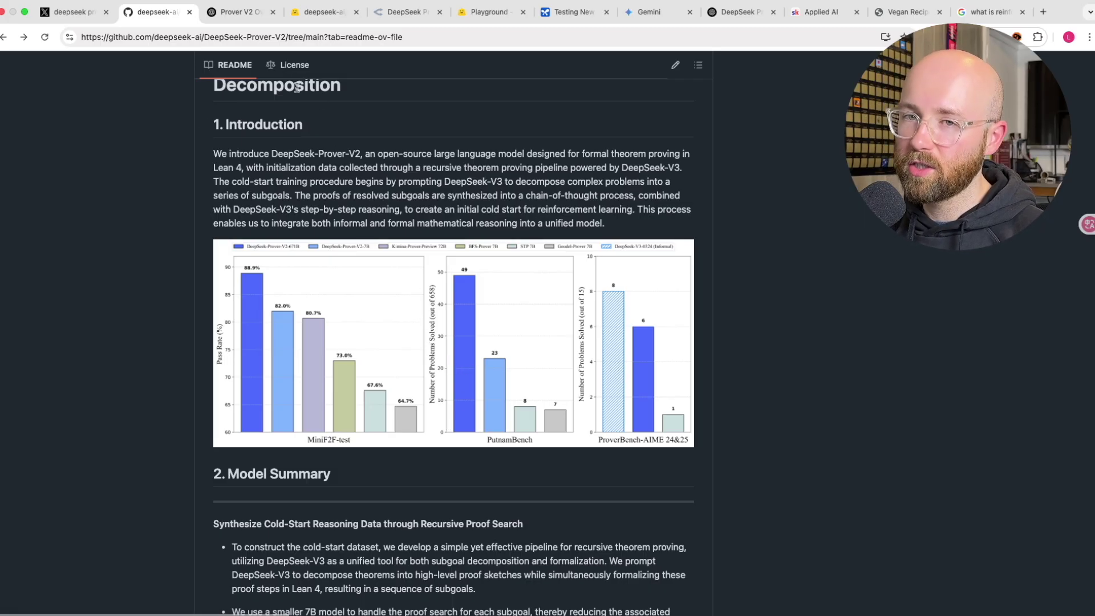
click(256, 10)
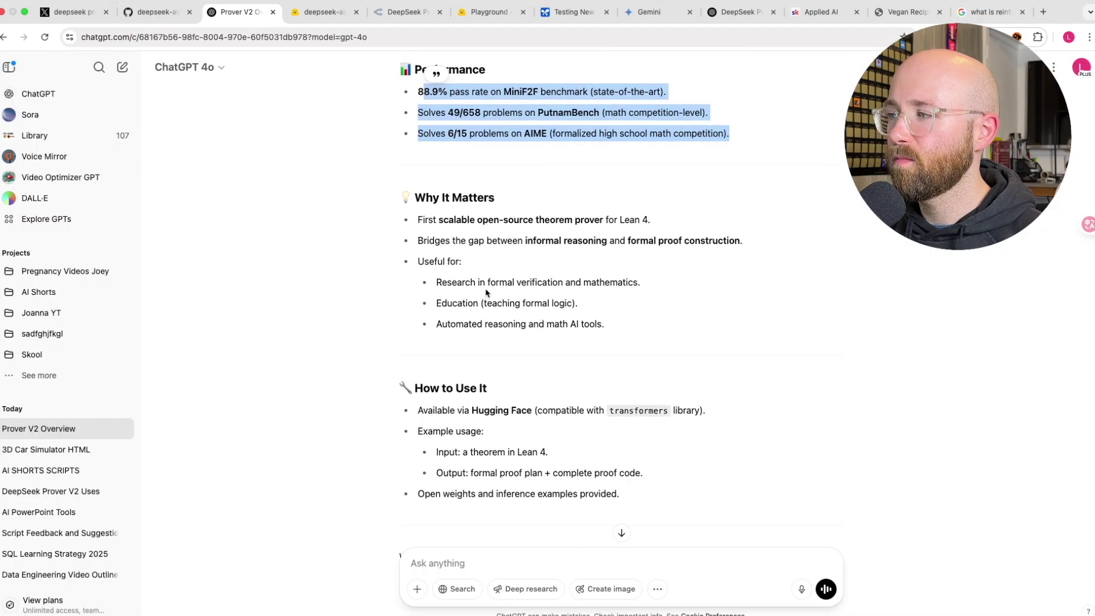
drag(417, 219, 665, 223)
click(678, 228)
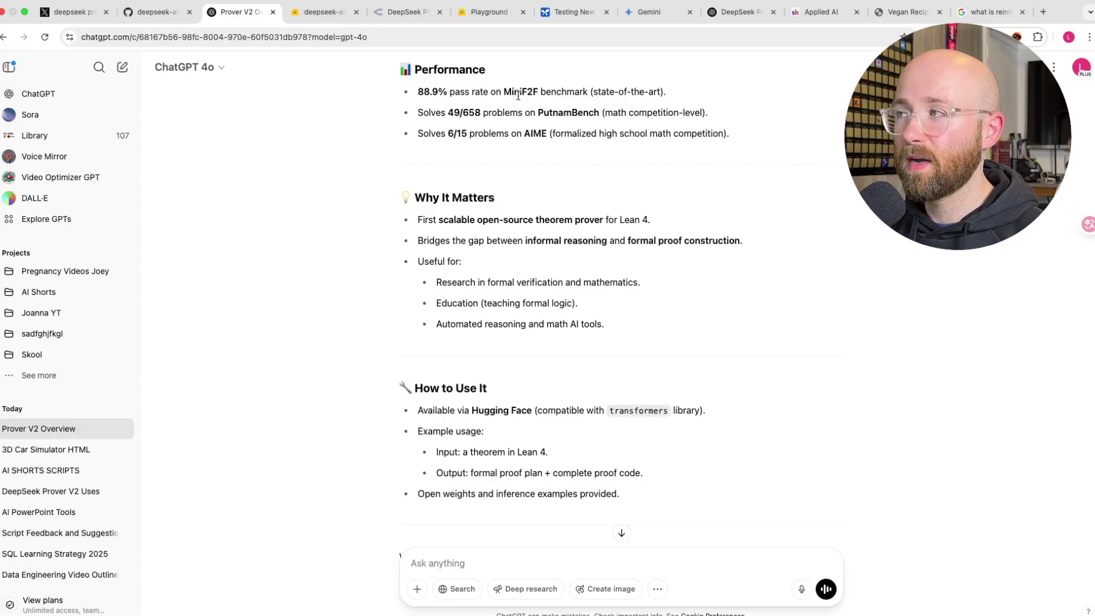
click(739, 11)
drag(739, 12, 308, 14)
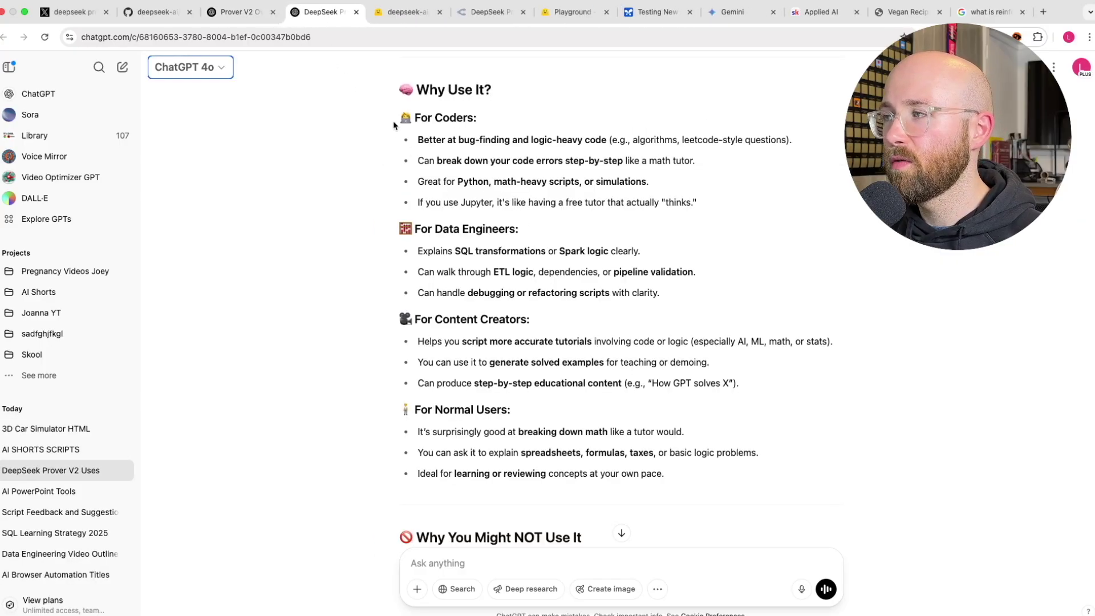
drag(394, 125, 559, 142)
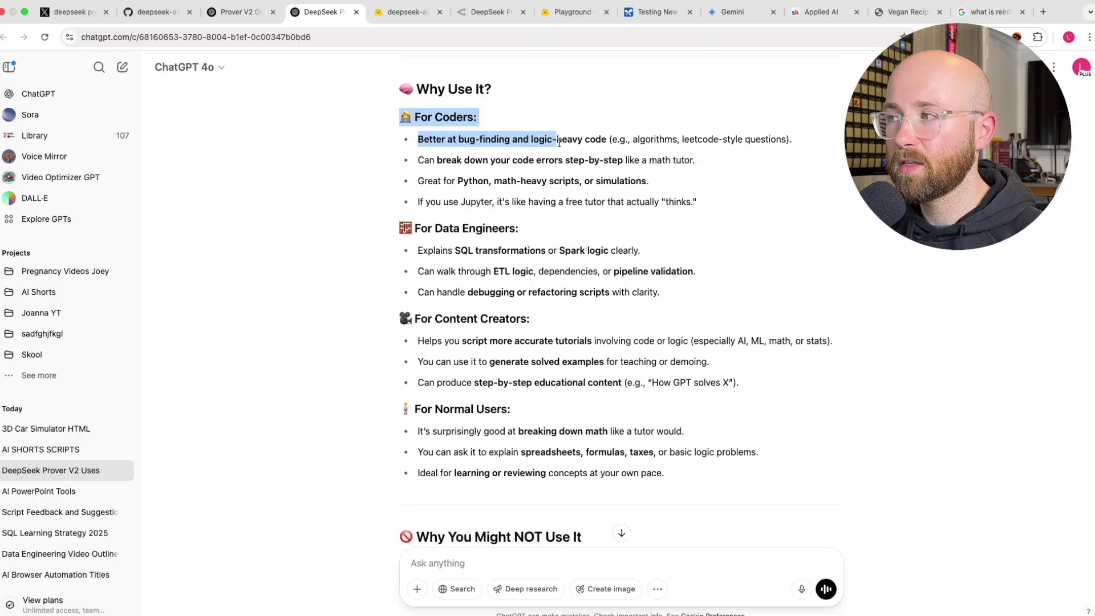
drag(559, 142, 709, 204)
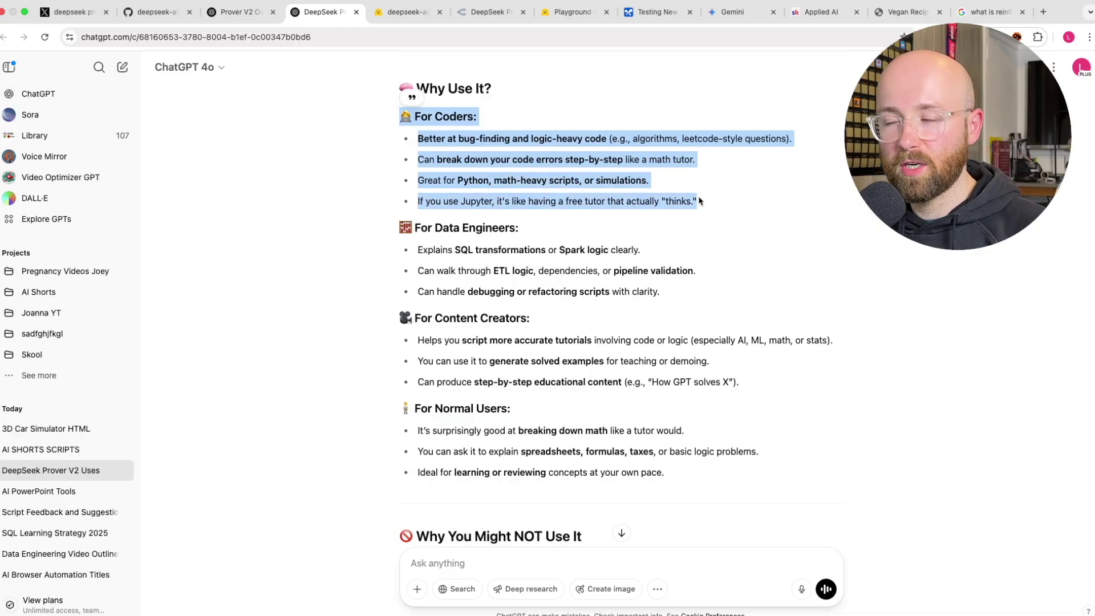
click(700, 201)
drag(393, 231, 770, 392)
click(797, 377)
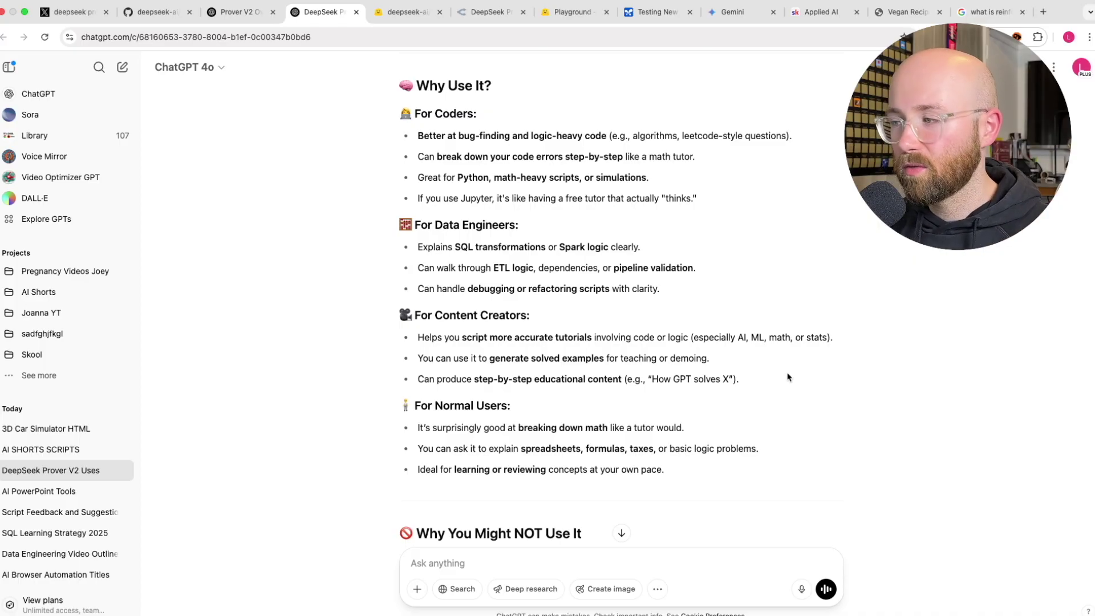
drag(388, 398, 709, 430)
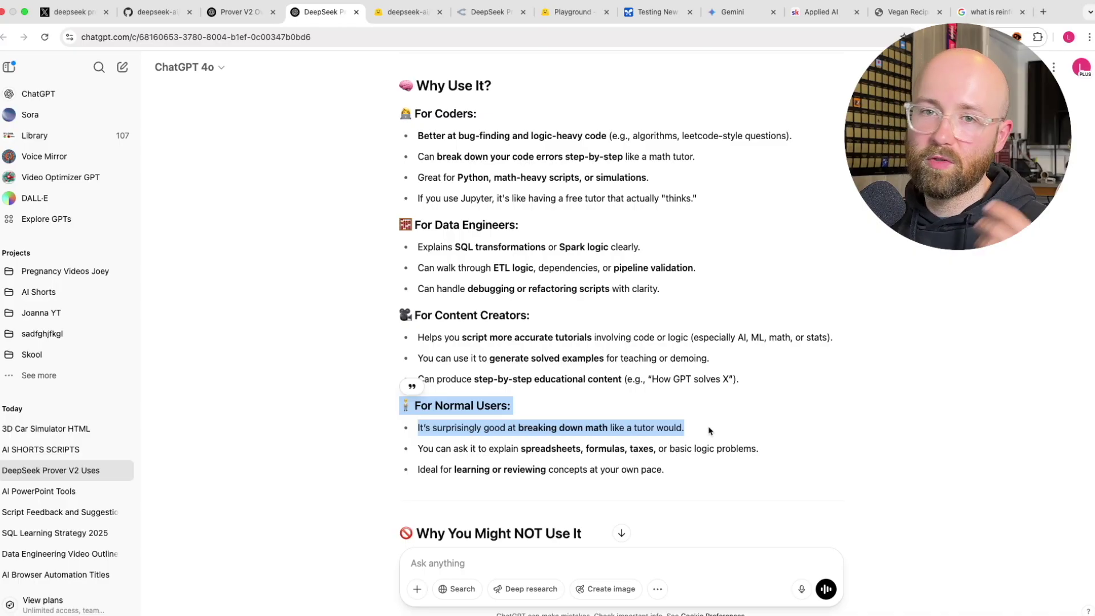
scroll(709, 430, down, 5)
scroll(710, 430, up, 3)
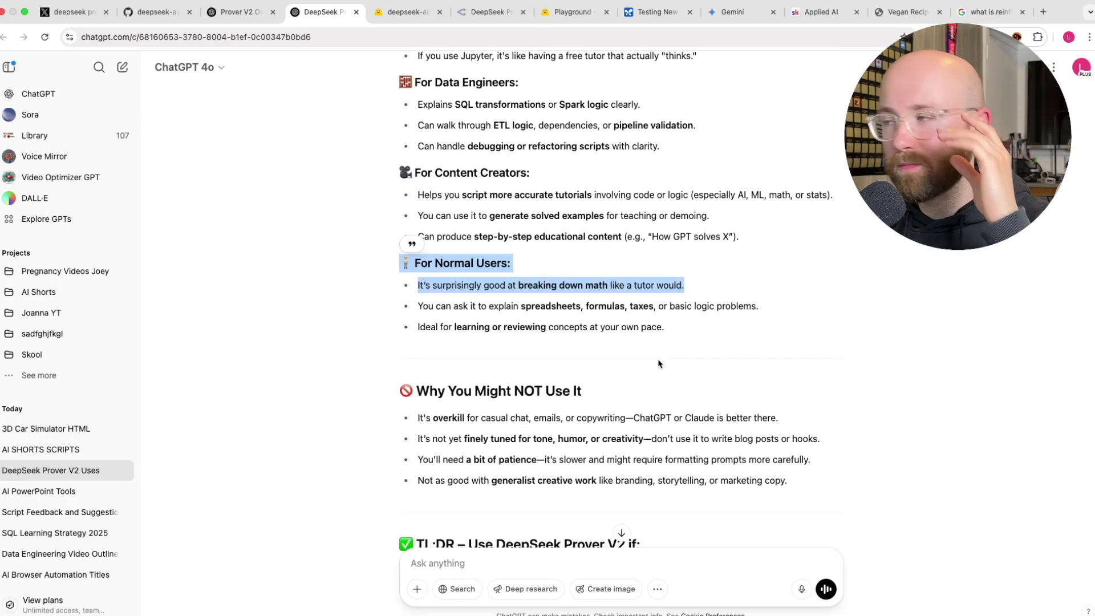
click(666, 323)
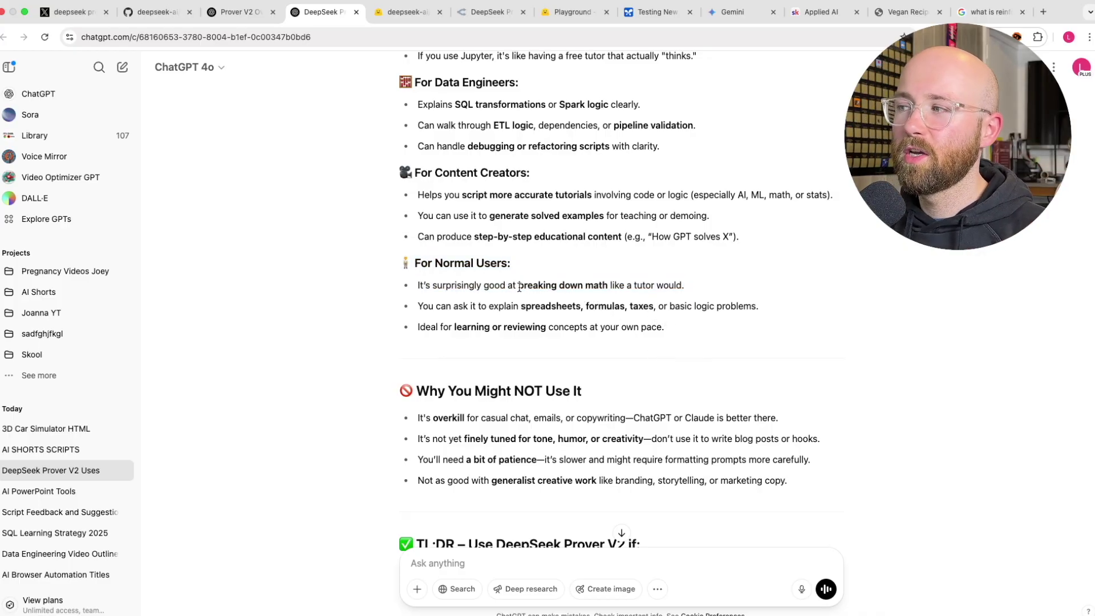
drag(519, 287, 691, 291)
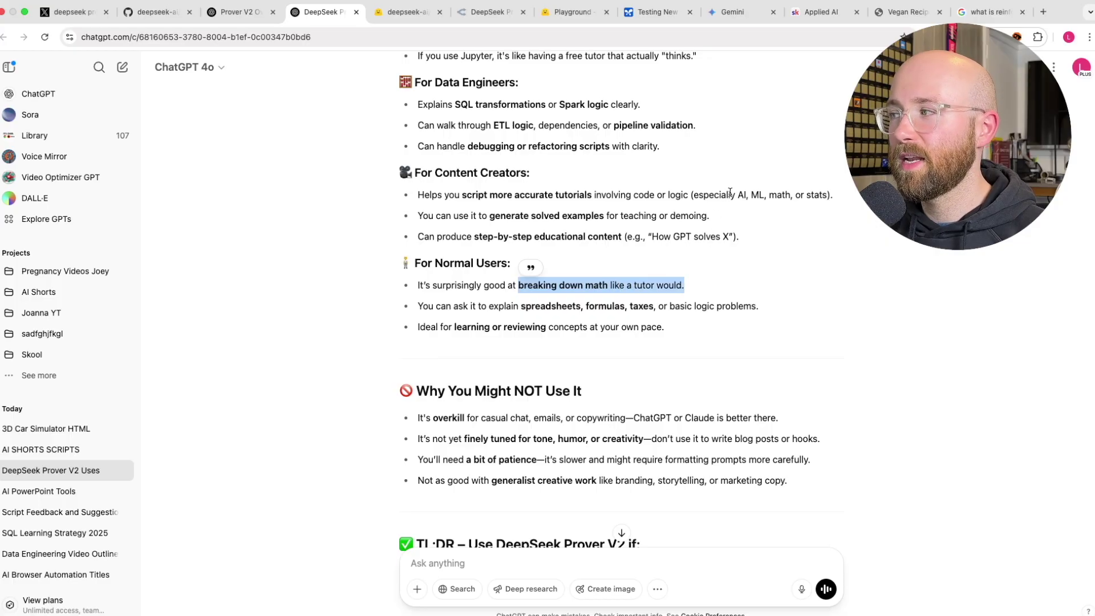
drag(734, 194, 824, 196)
click(848, 211)
scroll(648, 323, down, 4)
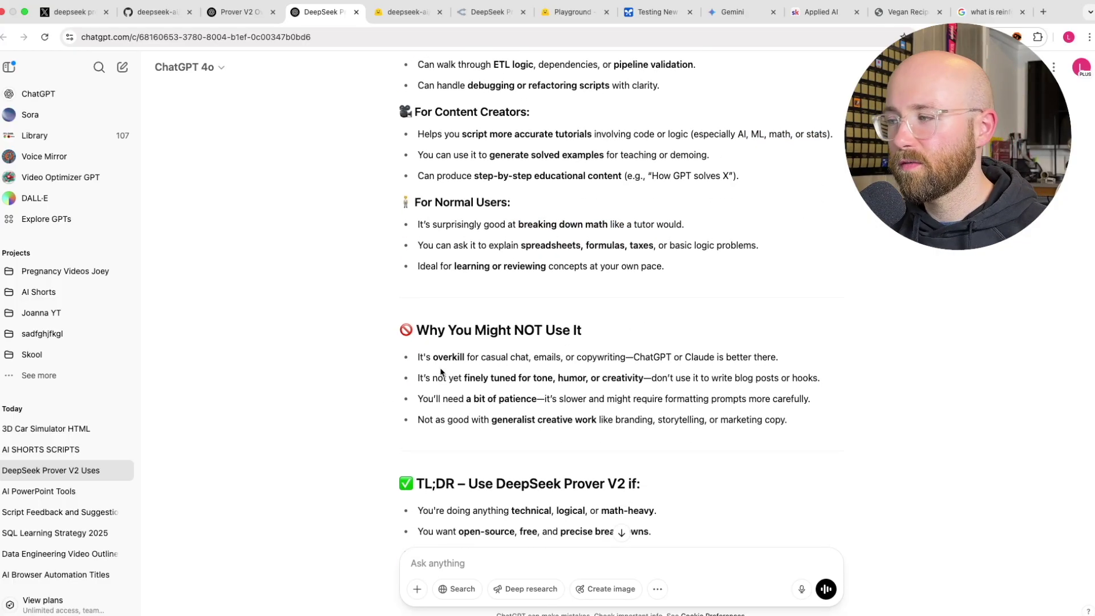
drag(808, 373, 399, 303)
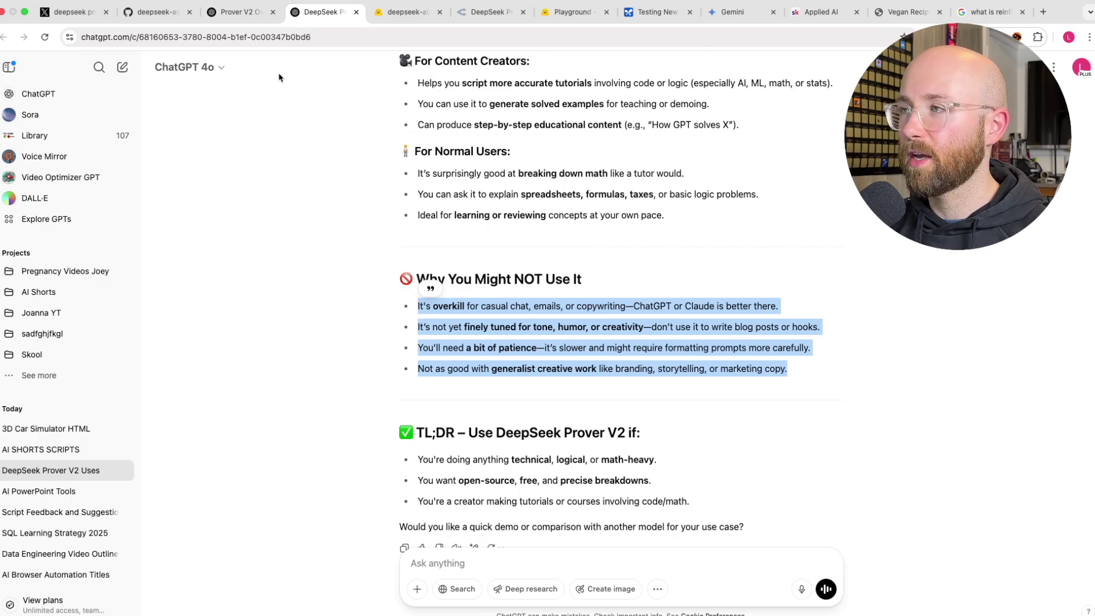
View OpenRouter's DeepSeek Prover V2 page and its providers: GMICloud, DeepInfra and NovitaAI.
click(455, 13)
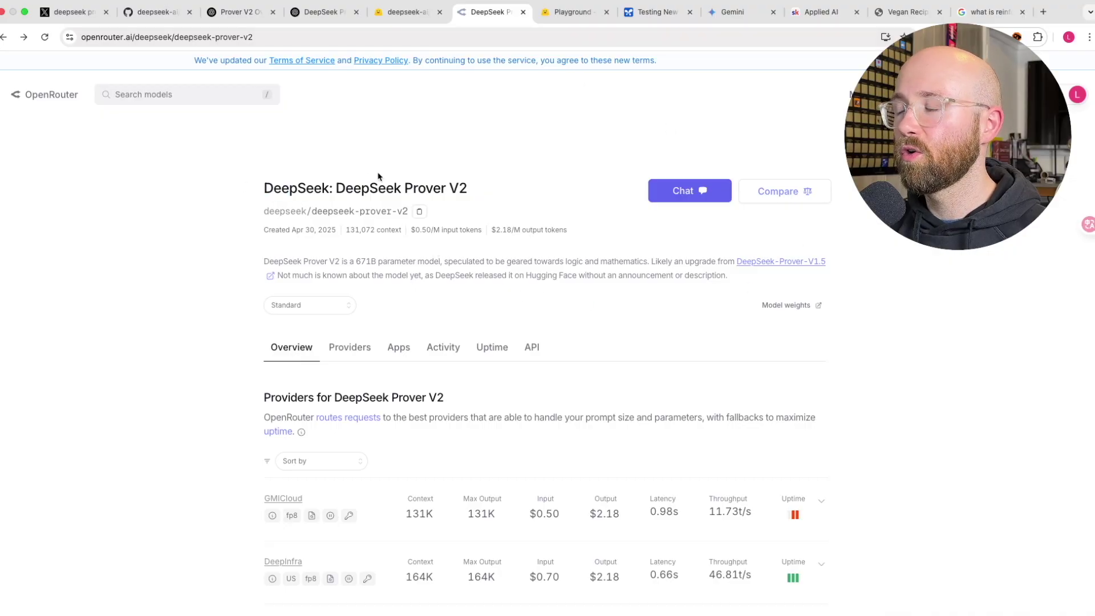
drag(379, 176, 435, 183)
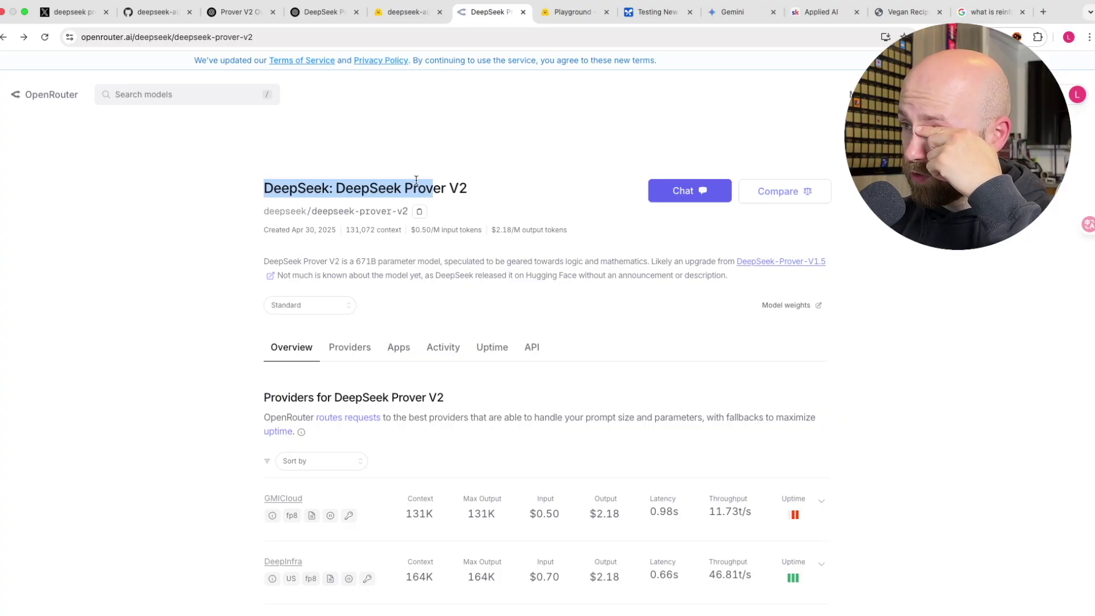
scroll(417, 180, down, 4)
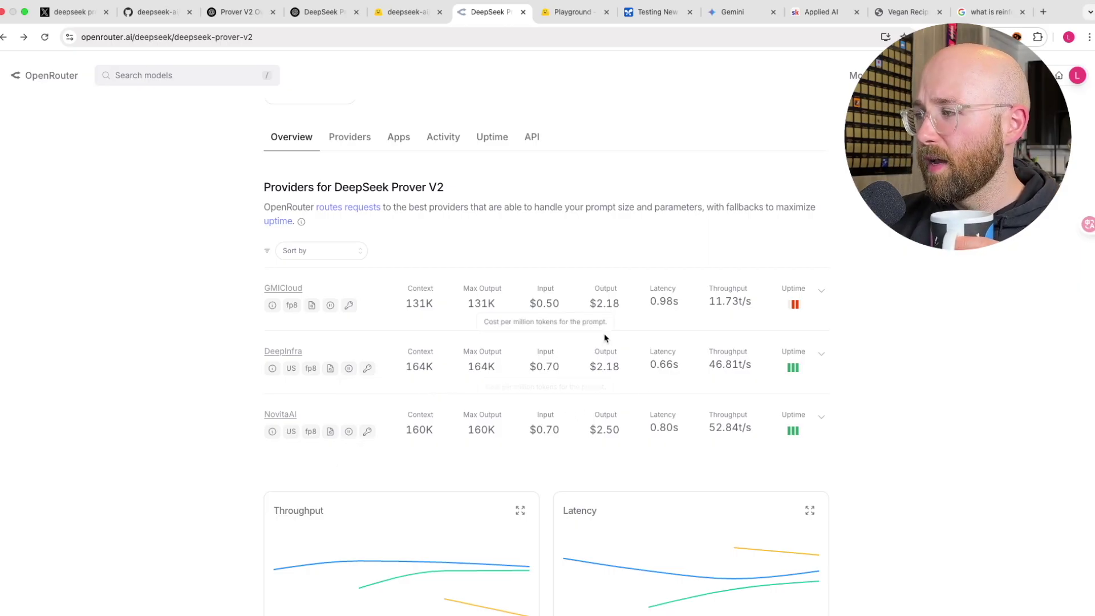
Browse OpenRouter's full model list, then switch to the desktop with VS Code.
click(399, 11)
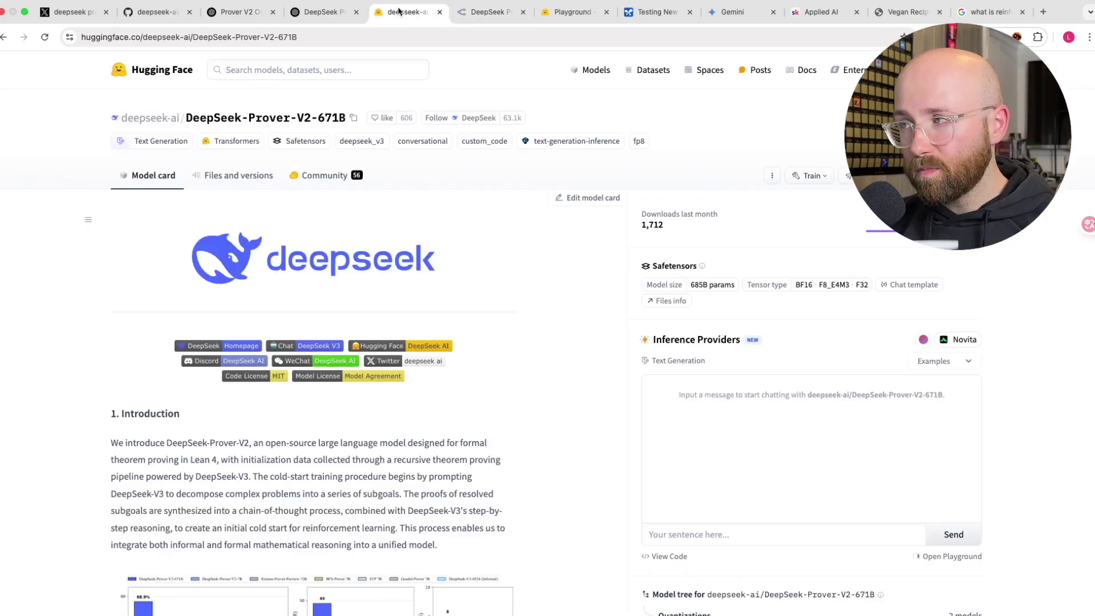
click(490, 11)
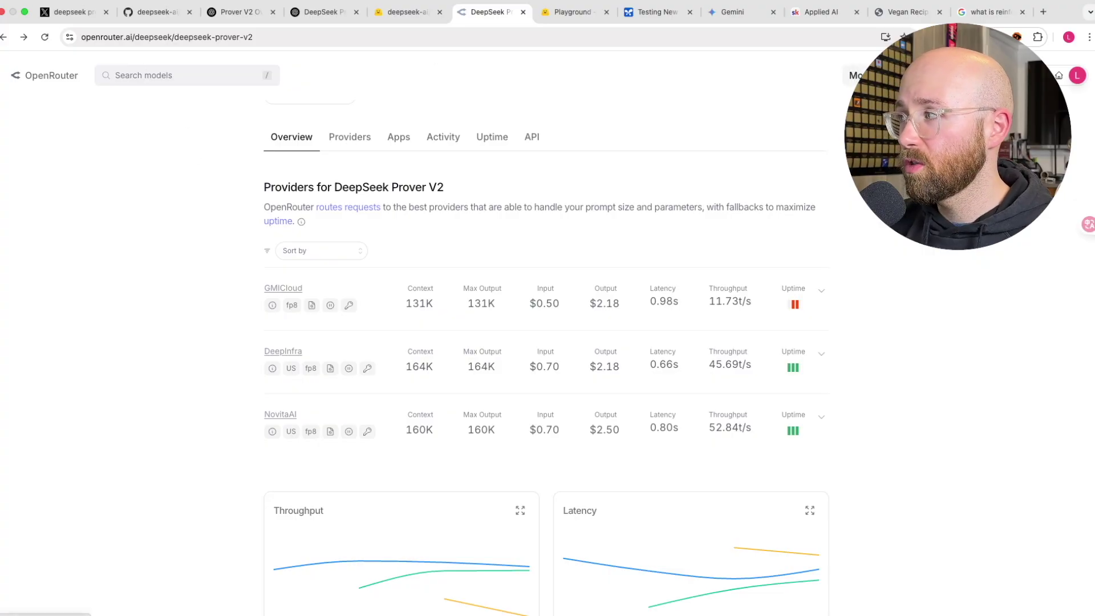
click(856, 75)
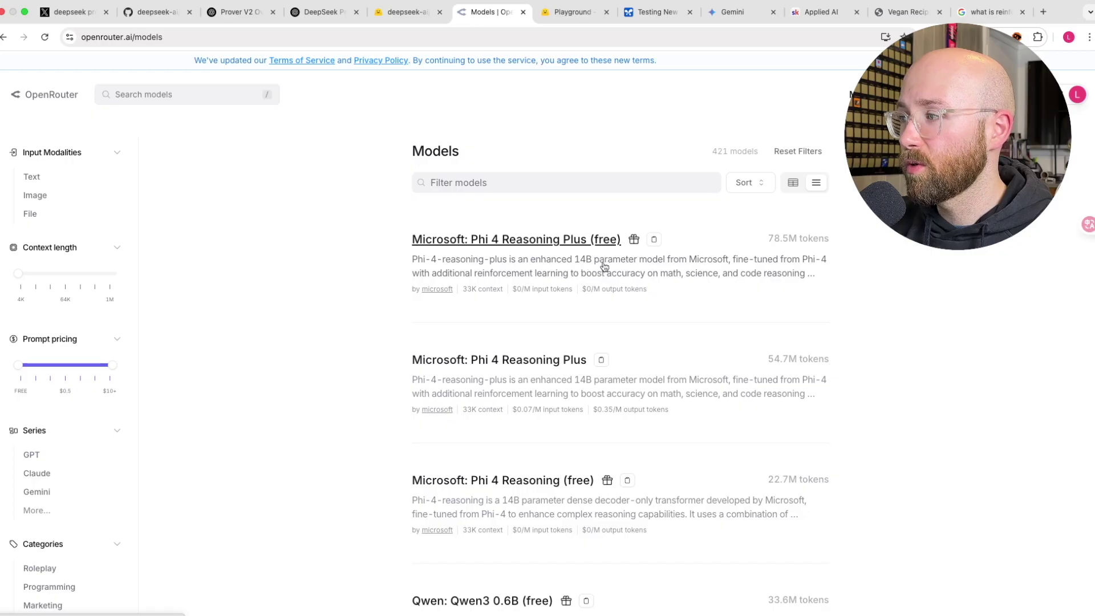
scroll(603, 439, down, 5)
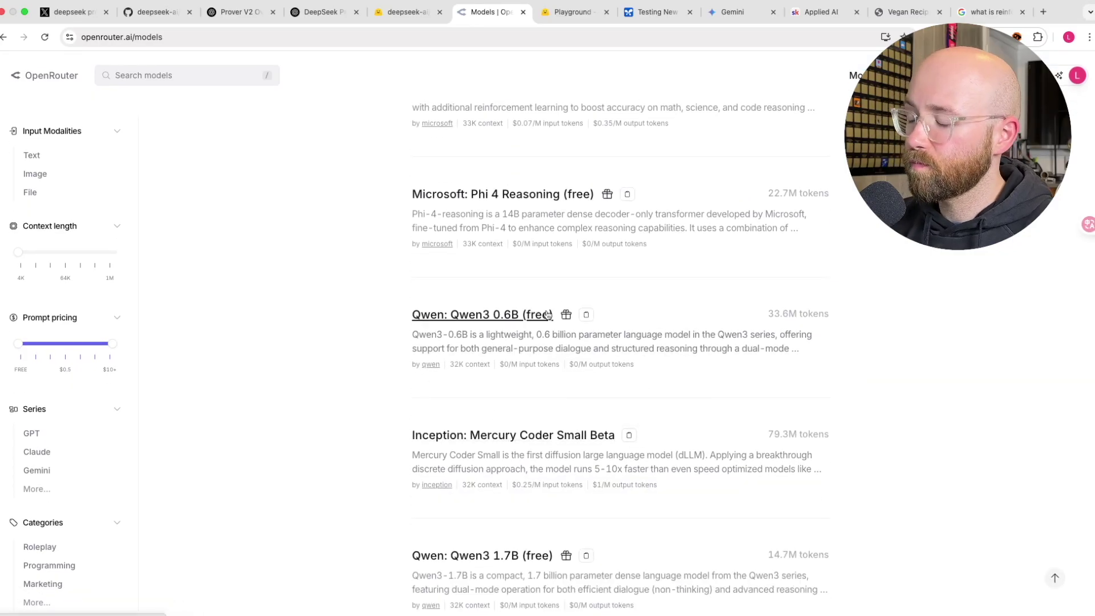
scroll(567, 320, down, 4)
key(ctrl+Left)
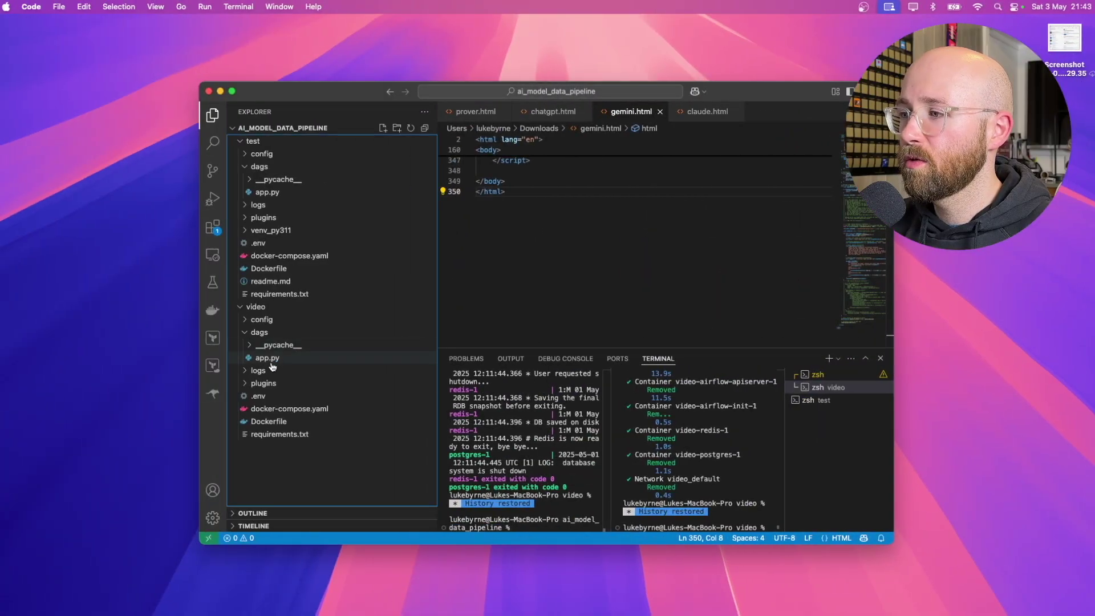
Set Roo Code's API provider to OpenRouter with qwen/qwen3-235b-a22b:free and save the settings.
click(213, 394)
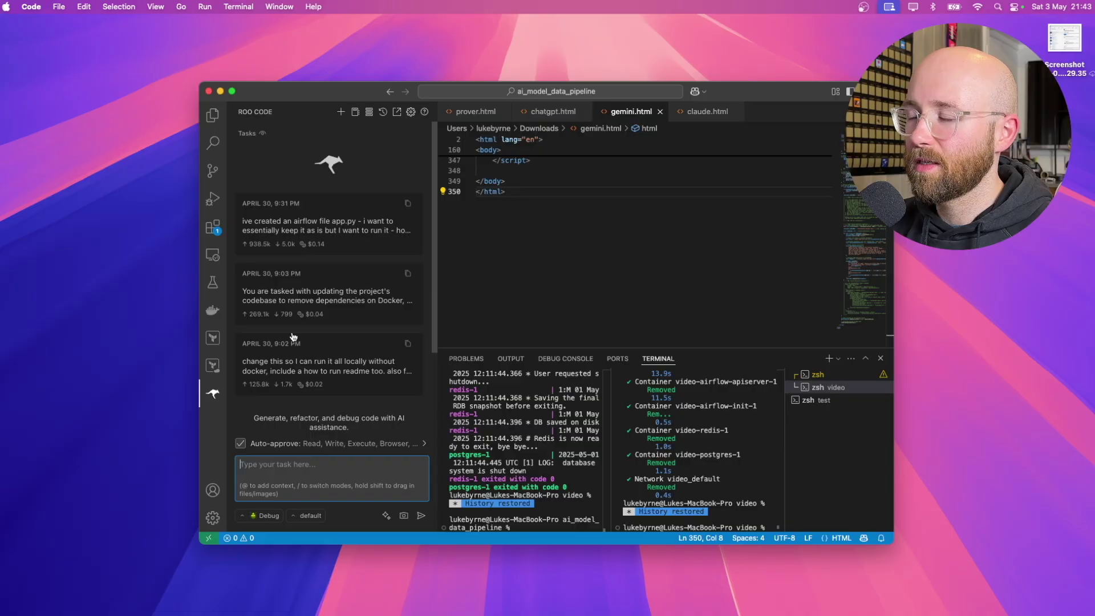
click(411, 112)
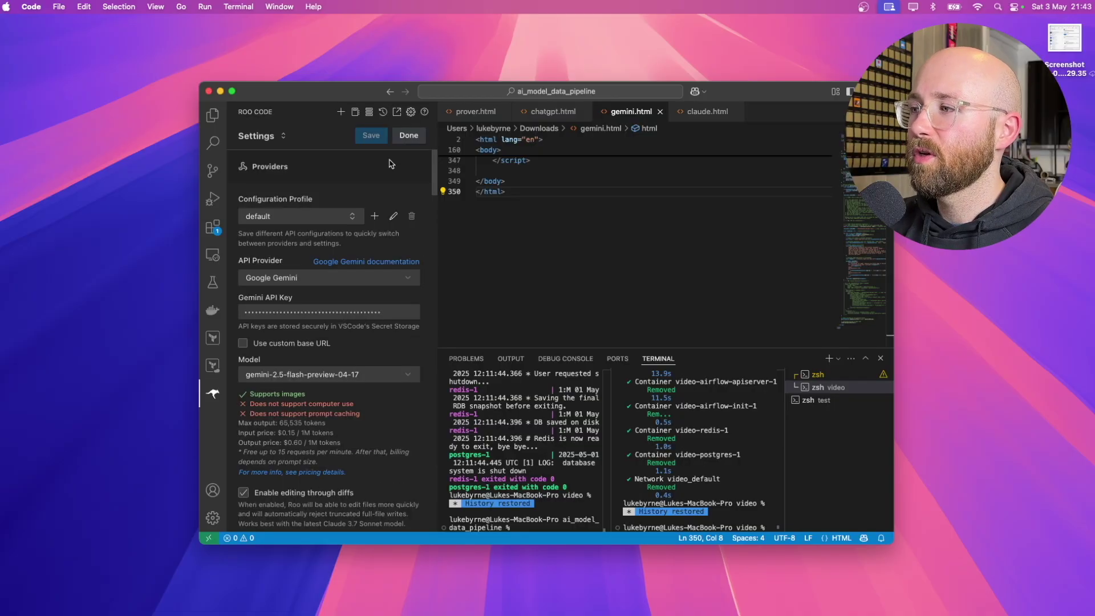
click(288, 277)
scroll(288, 359, up, 2)
scroll(299, 320, down, 5)
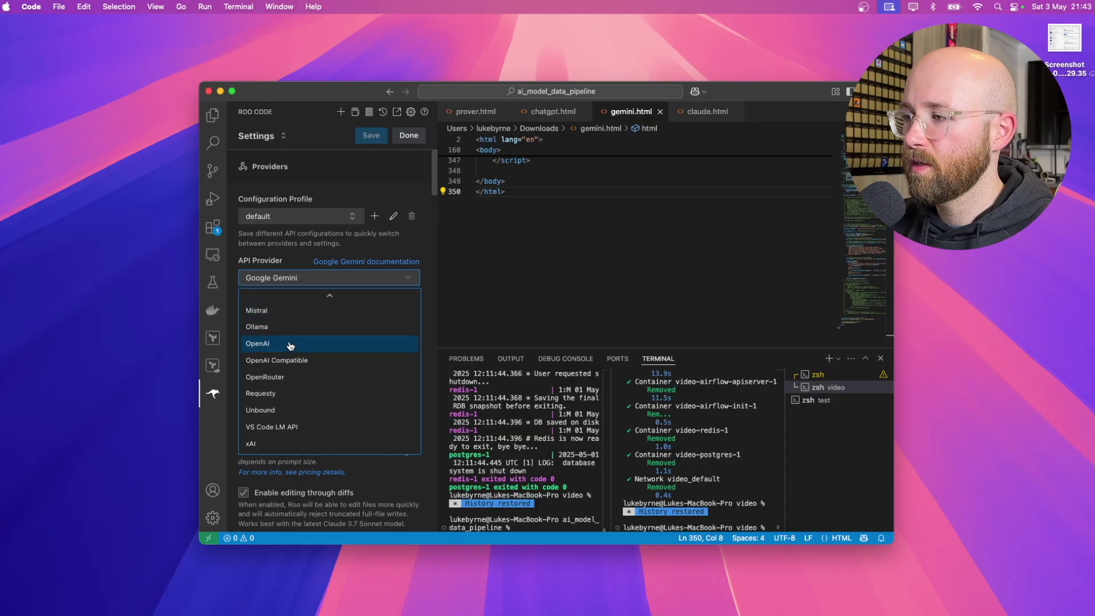
click(280, 377)
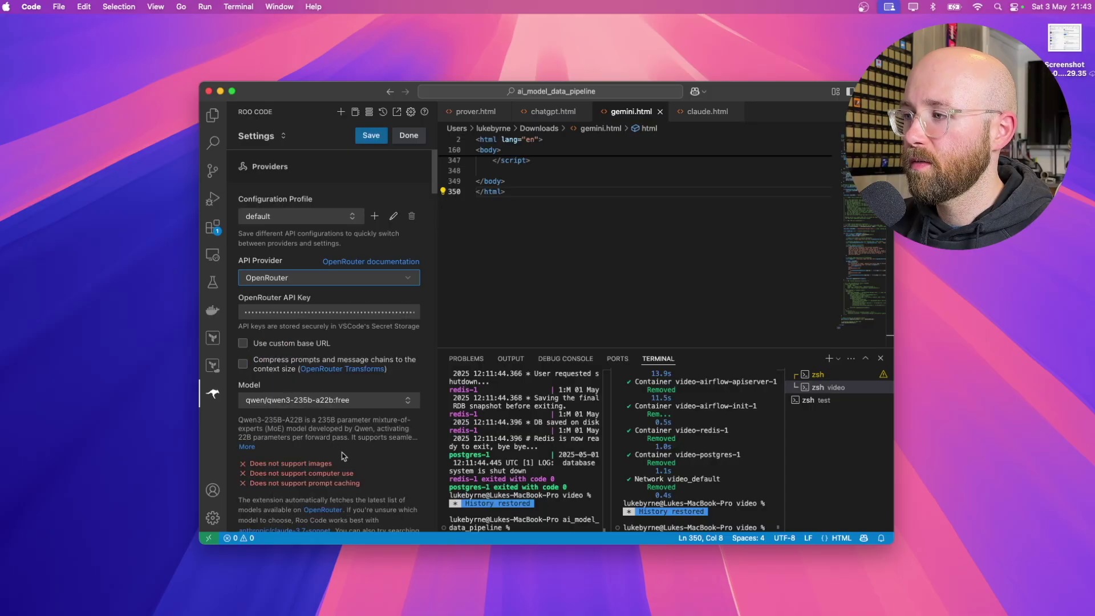
click(327, 402)
click(384, 141)
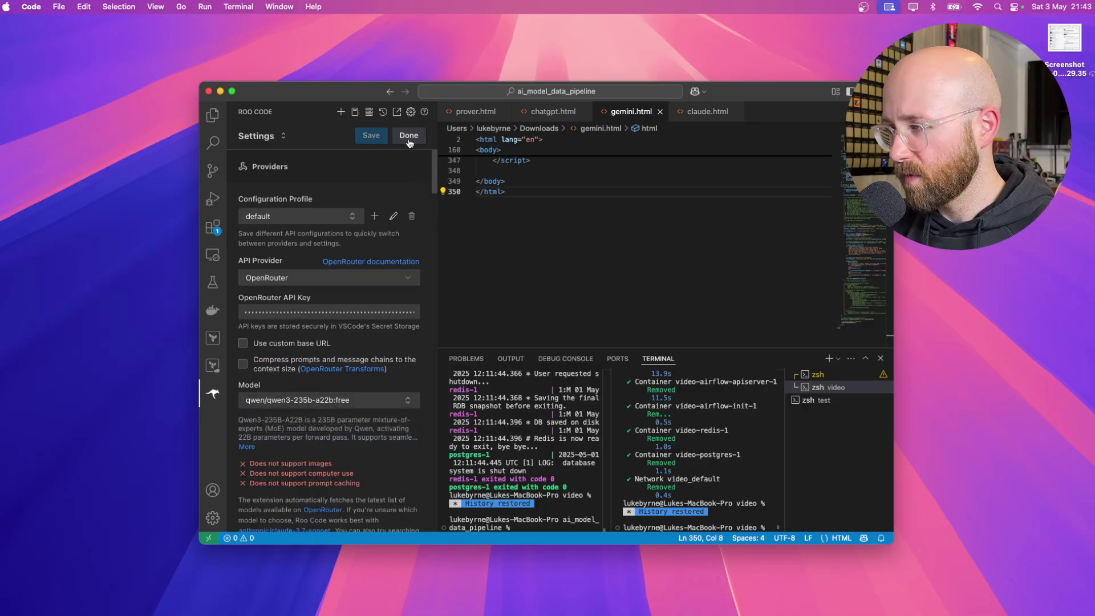
click(408, 137)
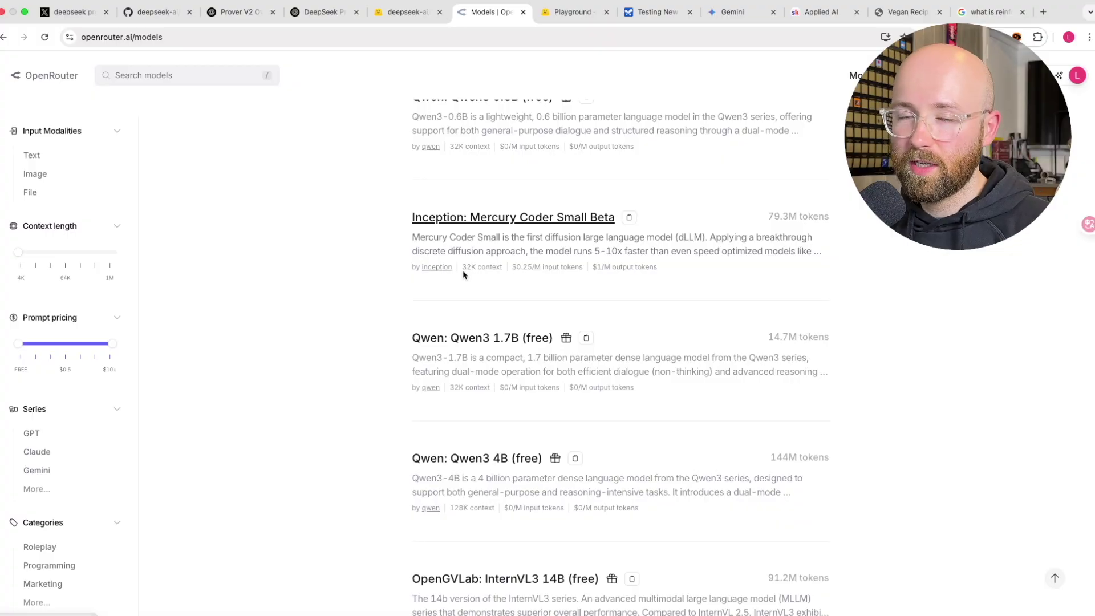
Return to the DeepSeek-Prover-V2-671B model card, showing 685B params and the Novita provider.
click(821, 12)
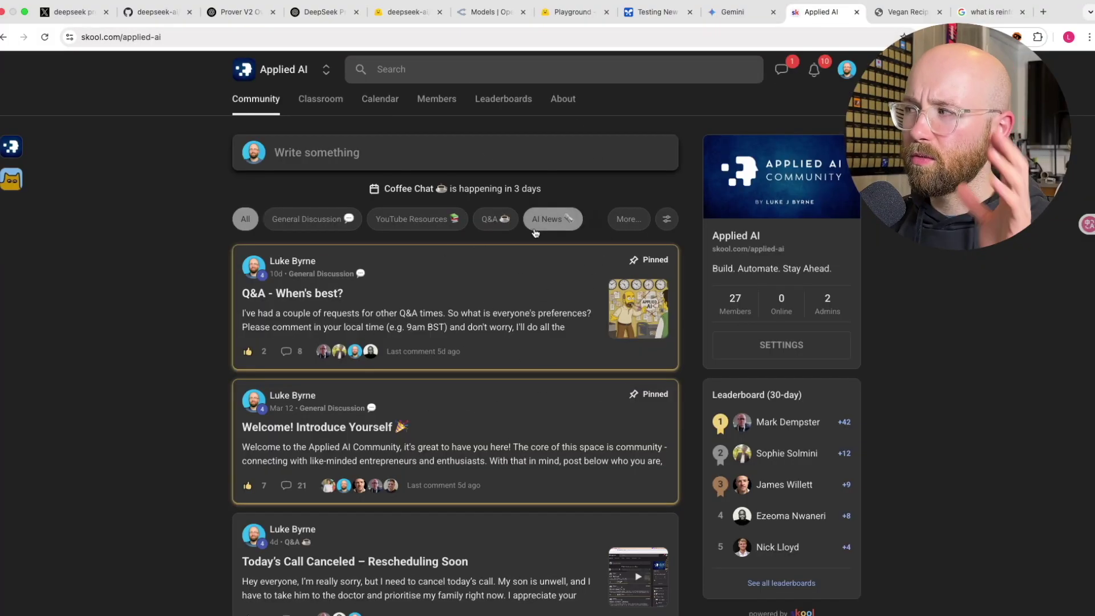
click(394, 23)
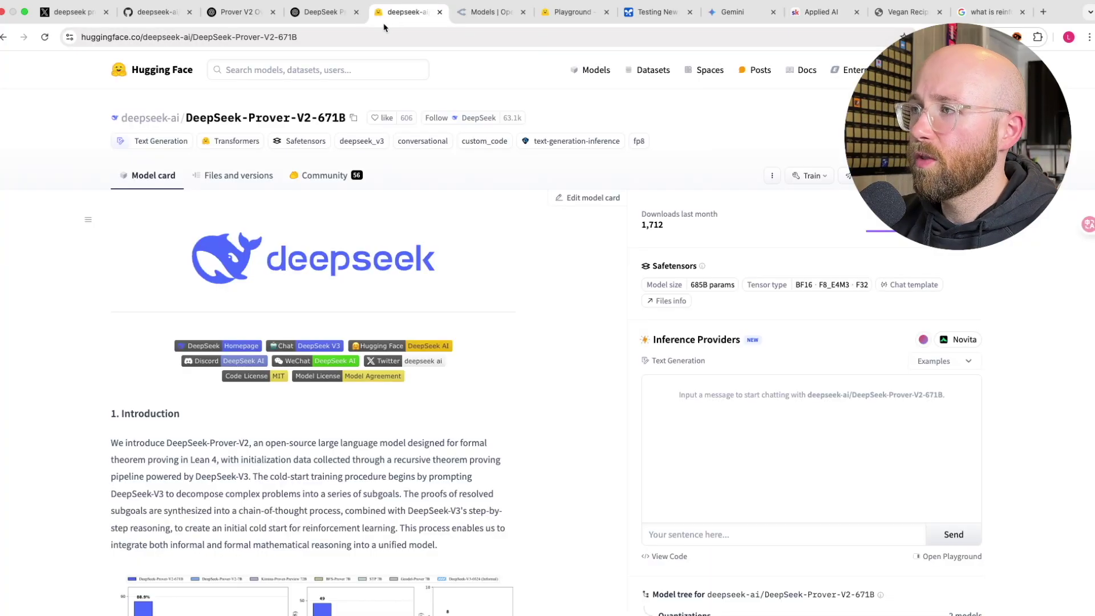
drag(79, 76, 655, 125)
click(702, 126)
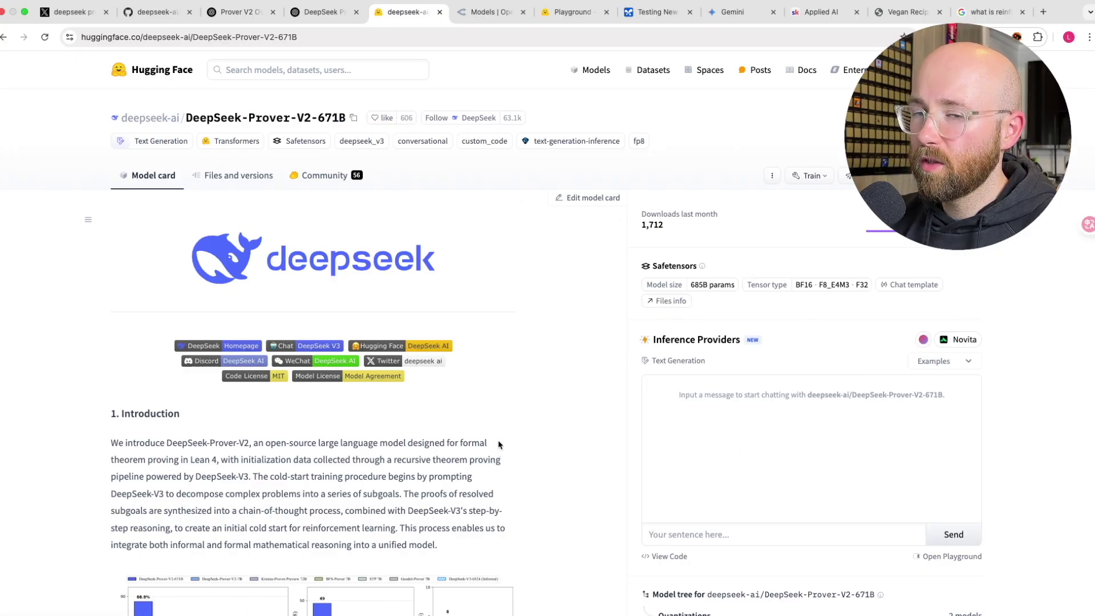
Open DeepSeek-Prover-V2-671B in the Playground, close the duplicate tab, and scroll the earlier car-simulator chat.
click(949, 561)
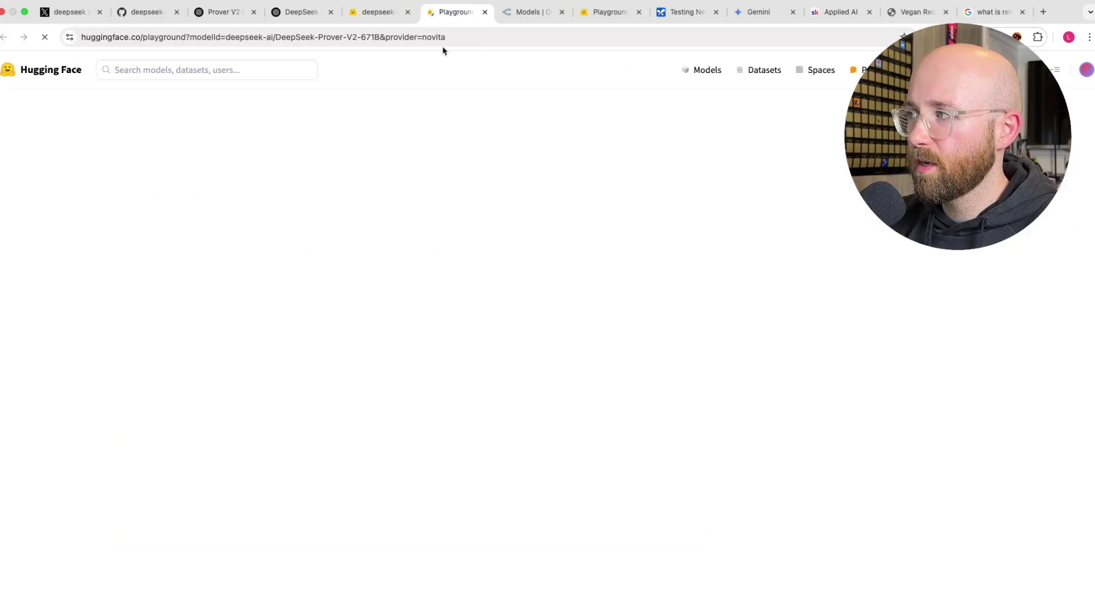
click(608, 12)
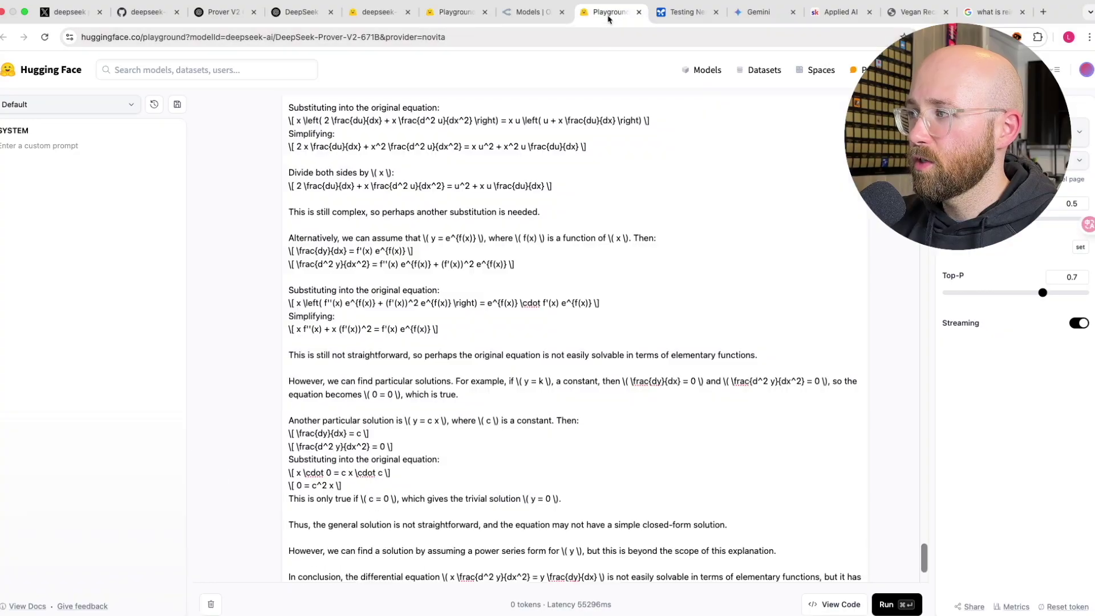
click(638, 12)
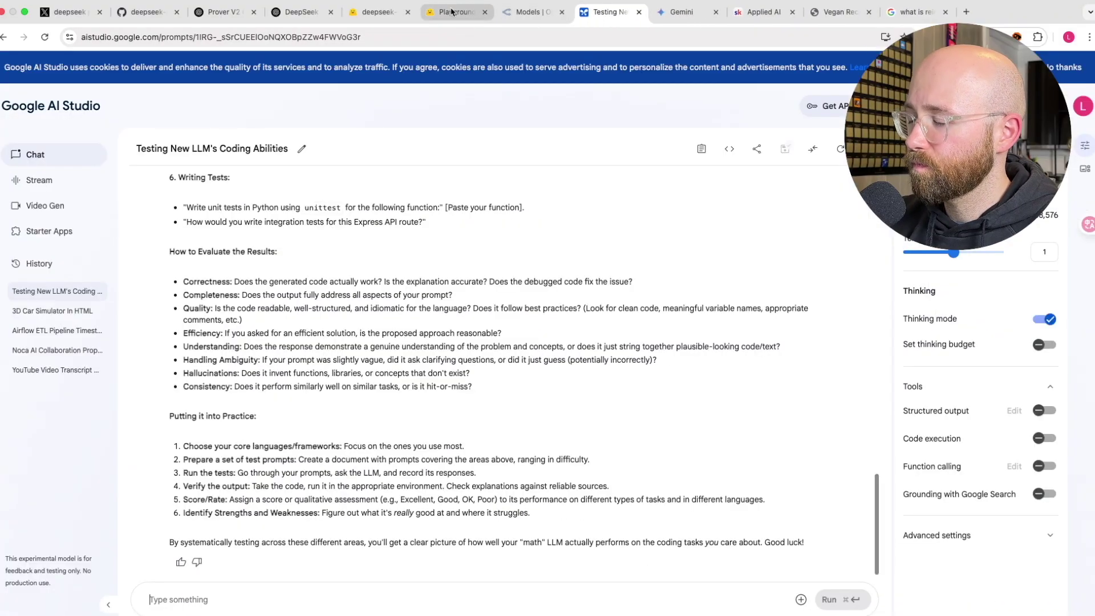
click(454, 12)
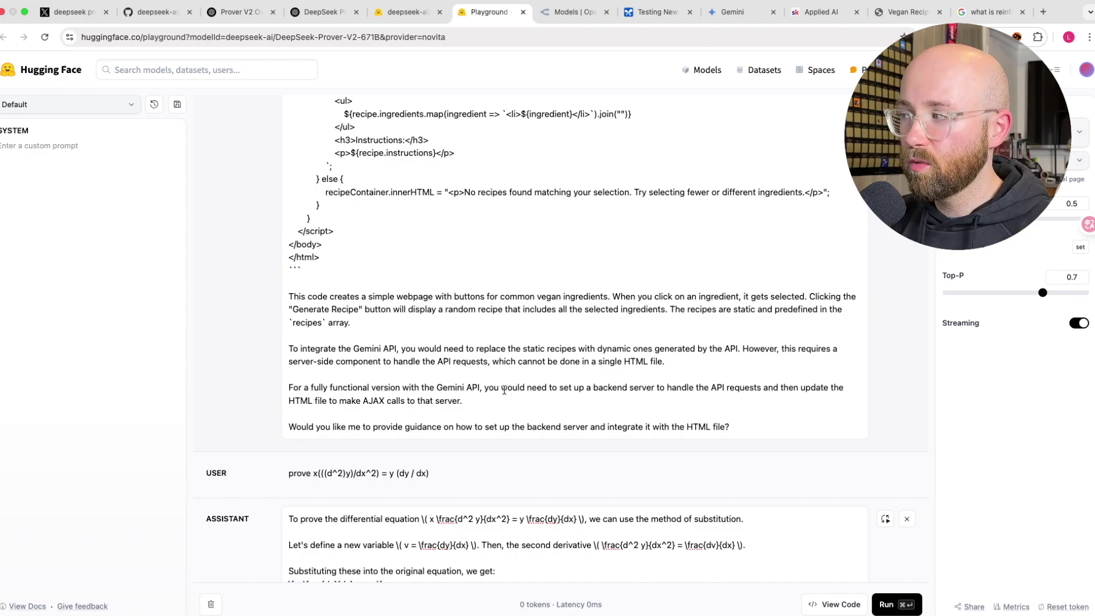
scroll(499, 351, down, 1)
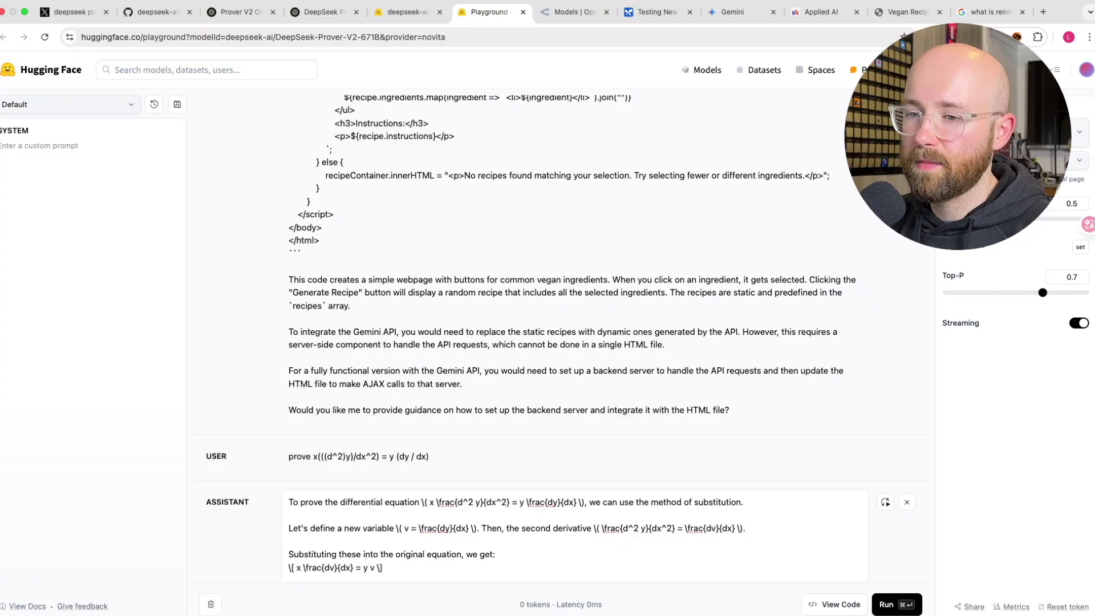
key(super+Tab)
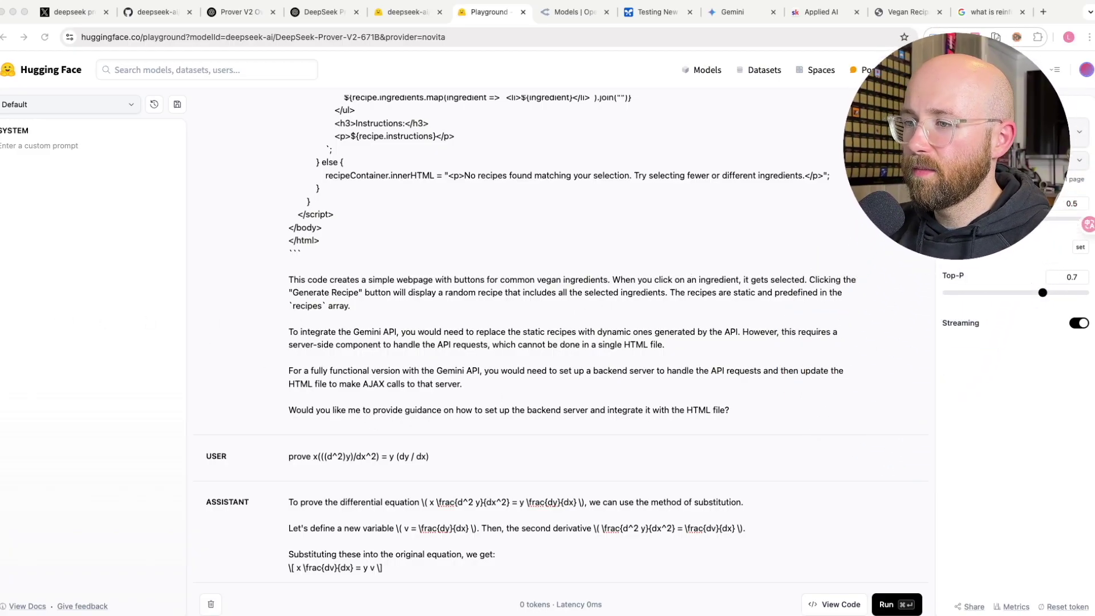
click(489, 321)
scroll(502, 319, down, 20)
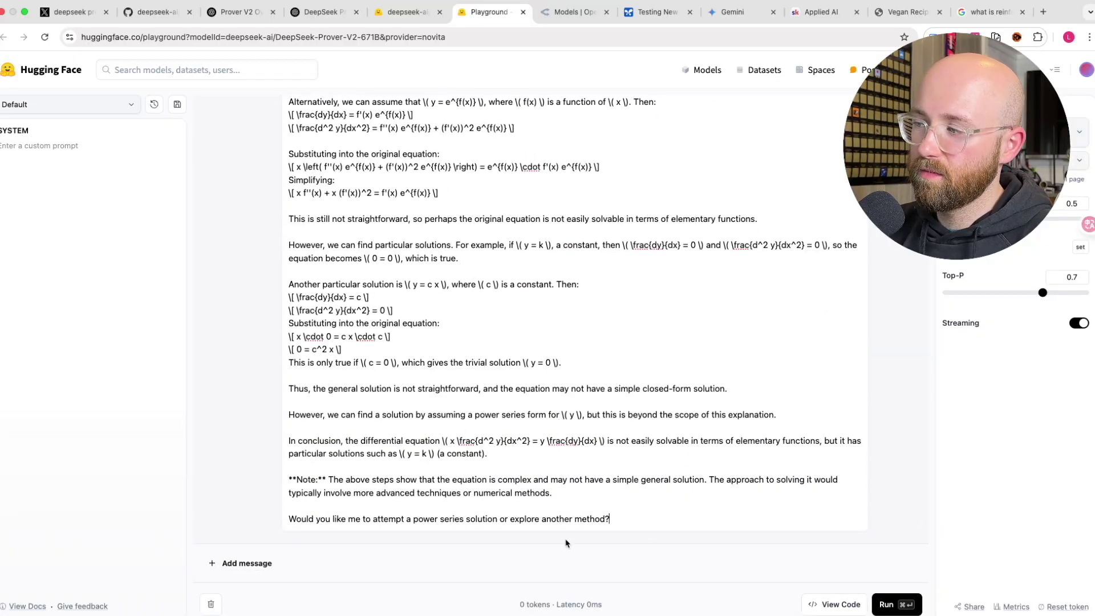
scroll(501, 229, up, 20)
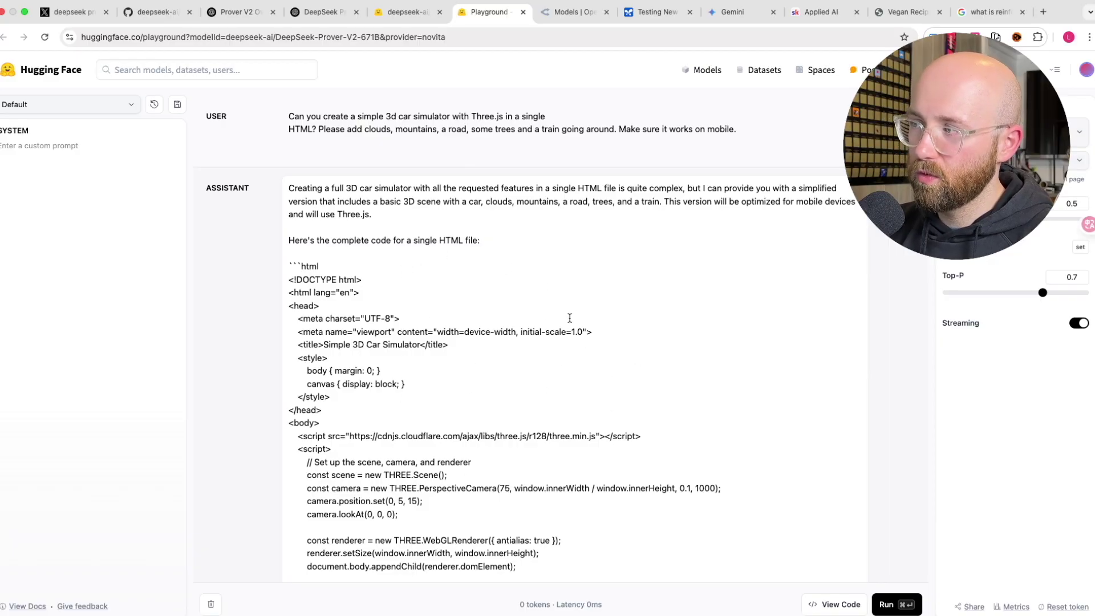
scroll(542, 285, down, 1)
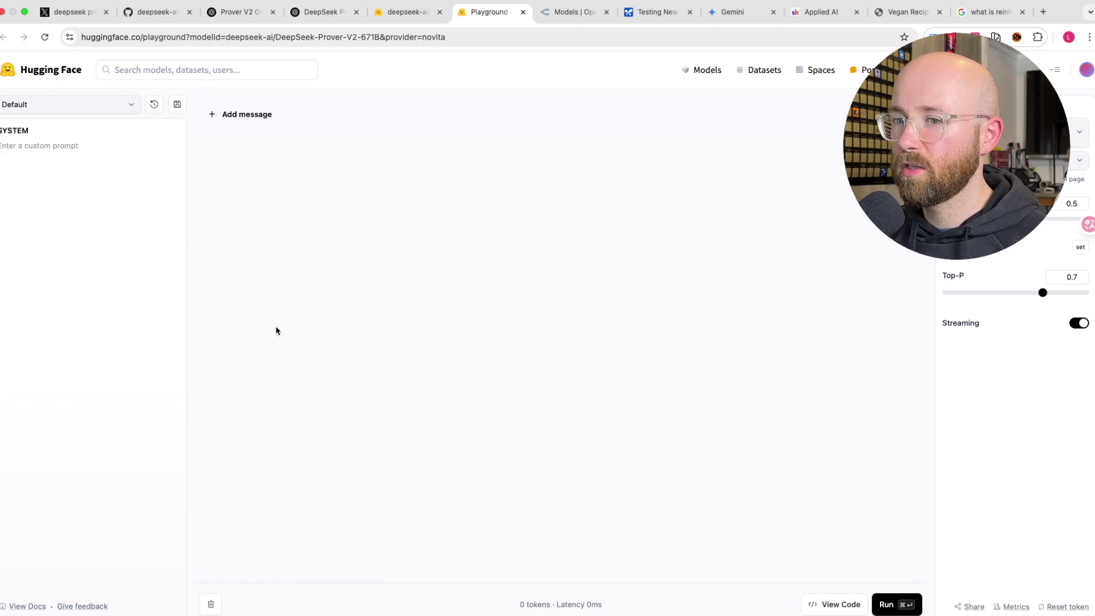
Add an empty user message under the Default preset in the Prover playground, then switch to Gemini.
click(242, 116)
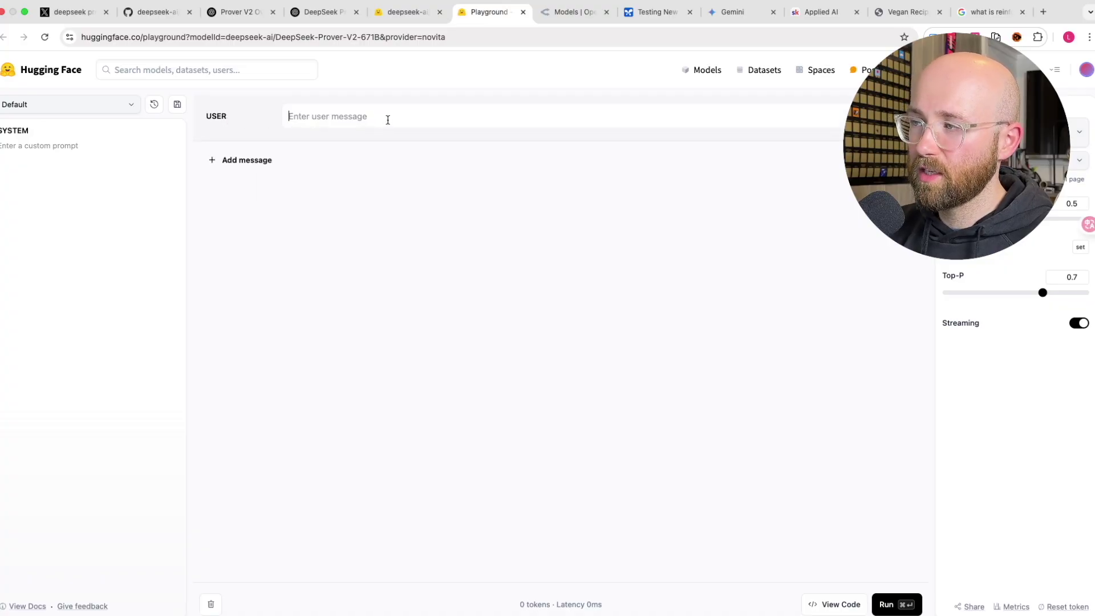
click(98, 103)
click(73, 126)
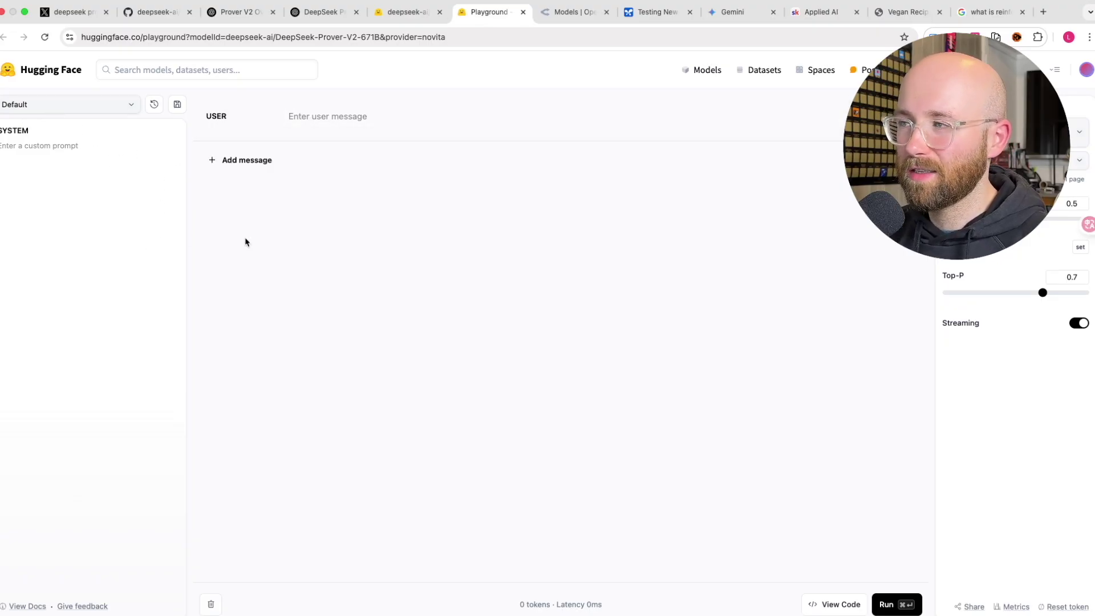
click(500, 118)
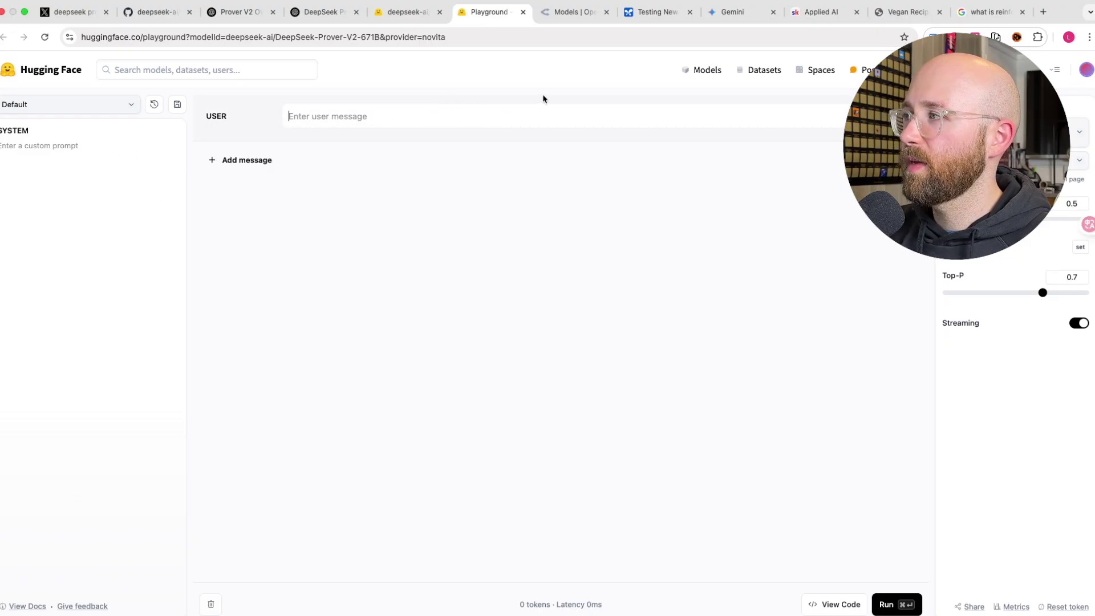
click(728, 12)
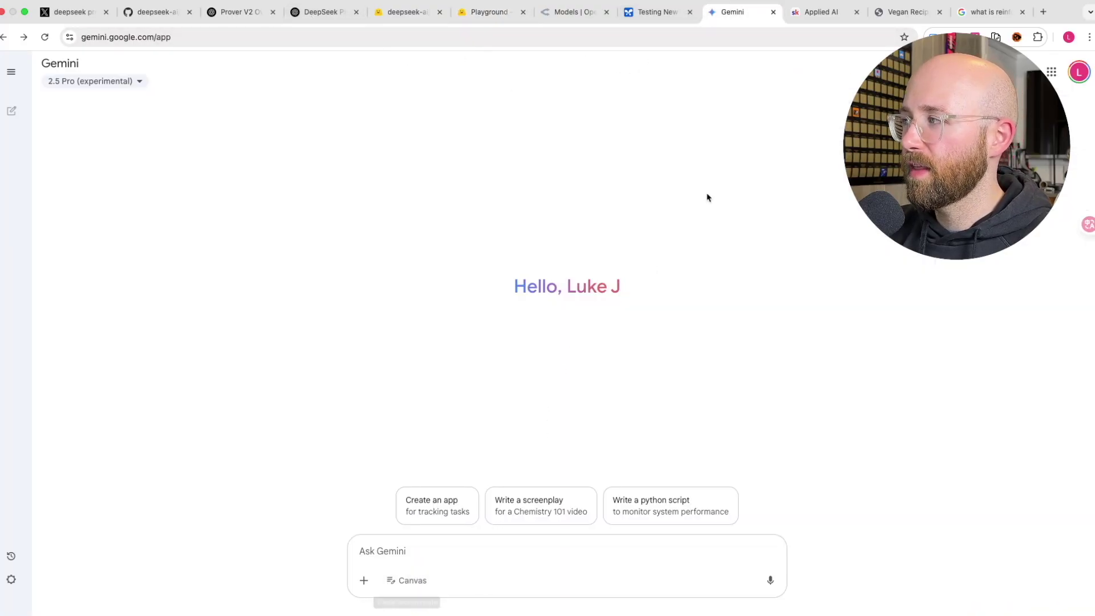
Start a new ChatGPT chat on o4-mini-high with the chat history sidebar collapsed.
drag(320, 26, 734, 36)
click(122, 67)
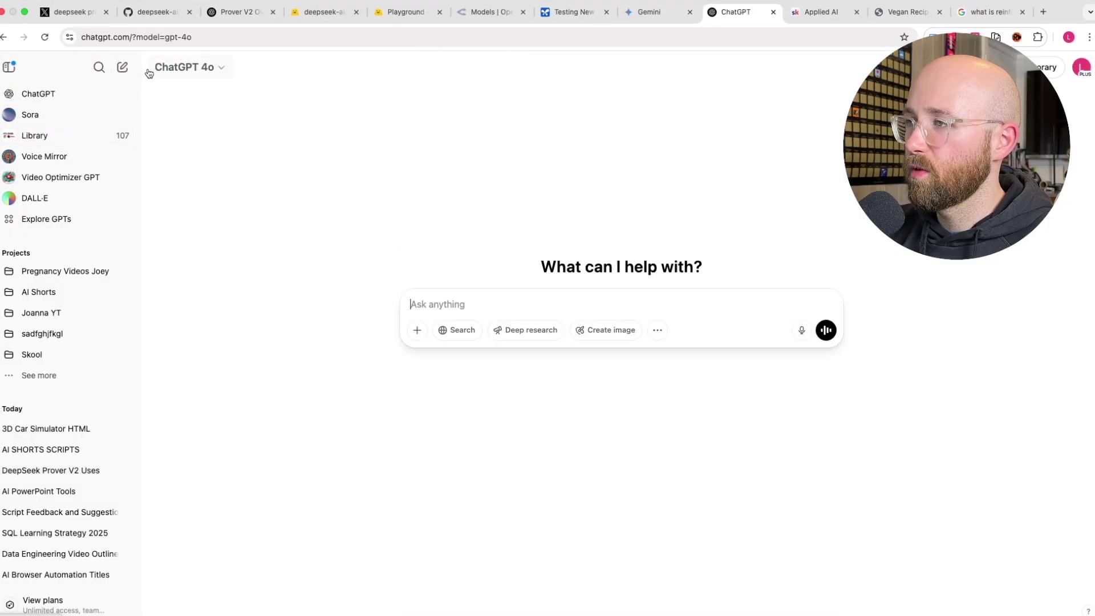
click(200, 70)
click(195, 228)
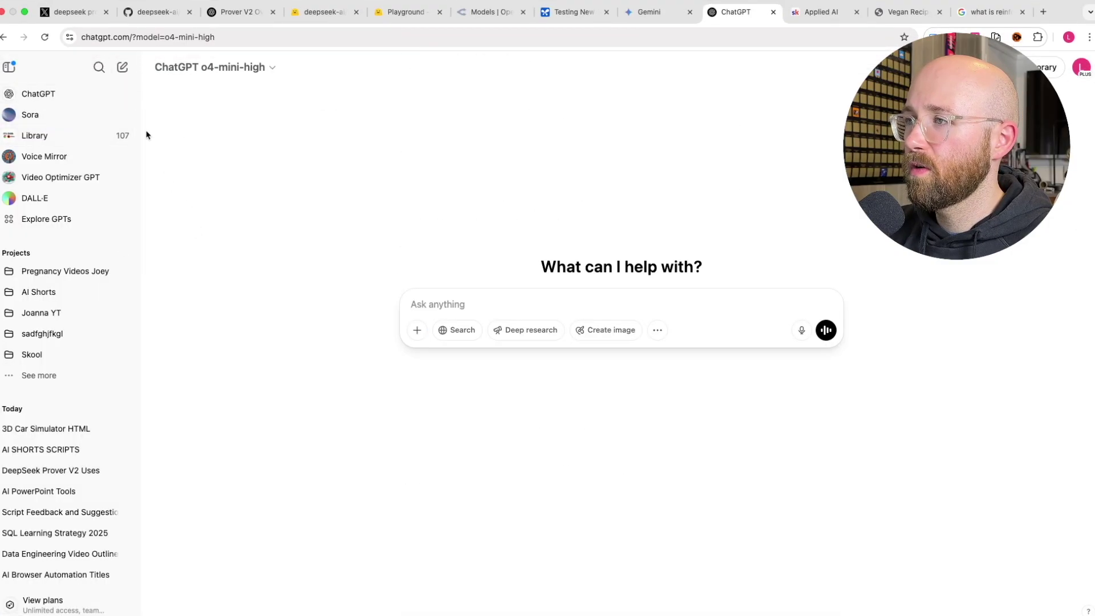
click(10, 67)
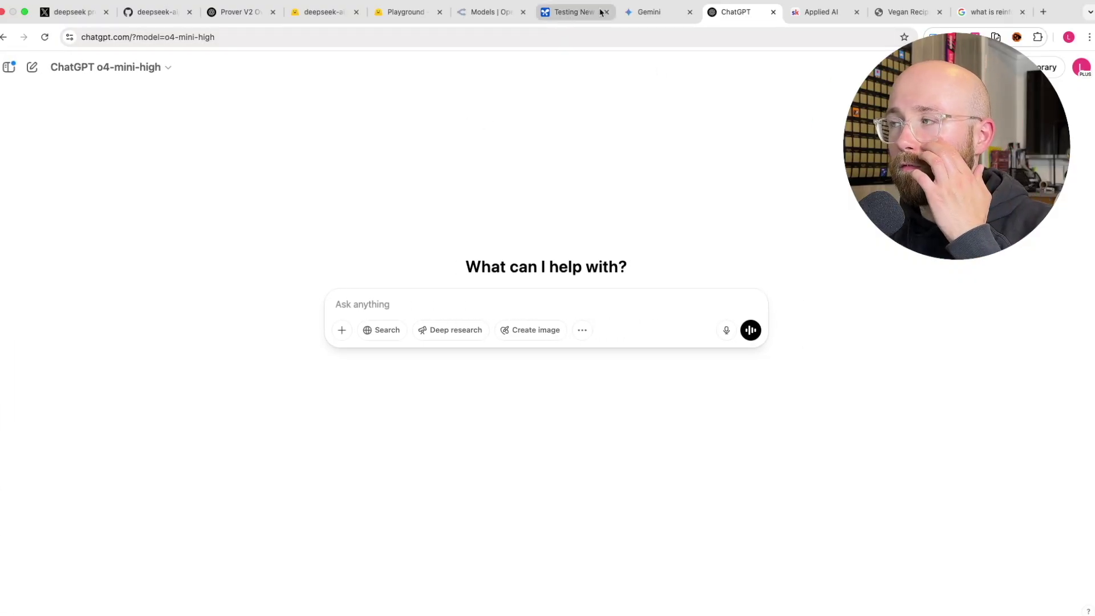
drag(428, 12, 570, 12)
Open Applied AI's Classroom and browse courses like AI Foundations, AI Tools Mastery and n8n Agents Masterclass.
click(813, 12)
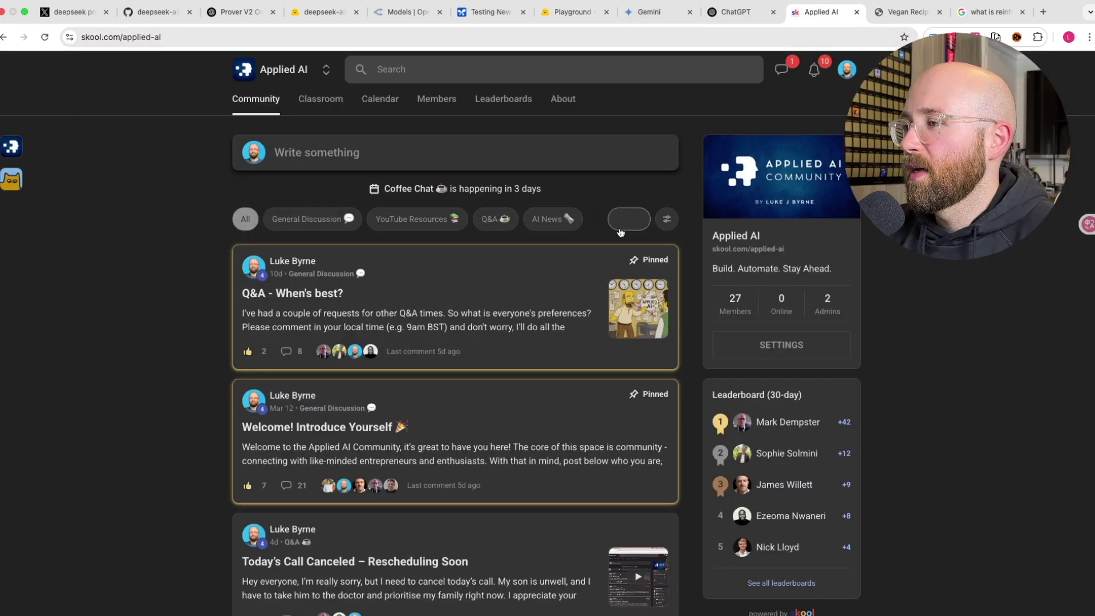
scroll(713, 354, down, 2)
scroll(540, 325, up, 3)
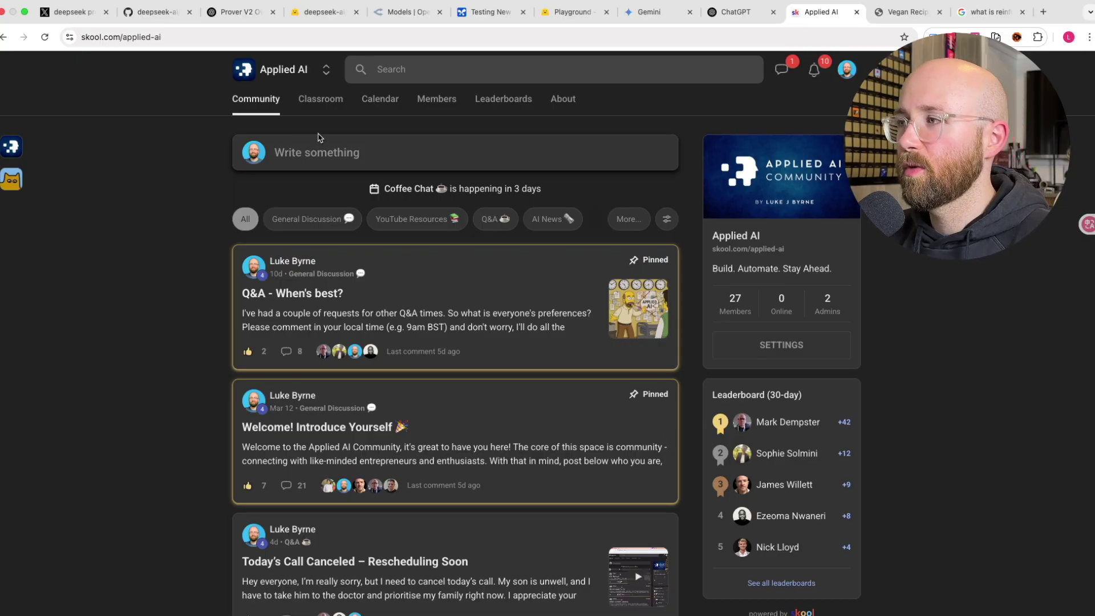
click(333, 105)
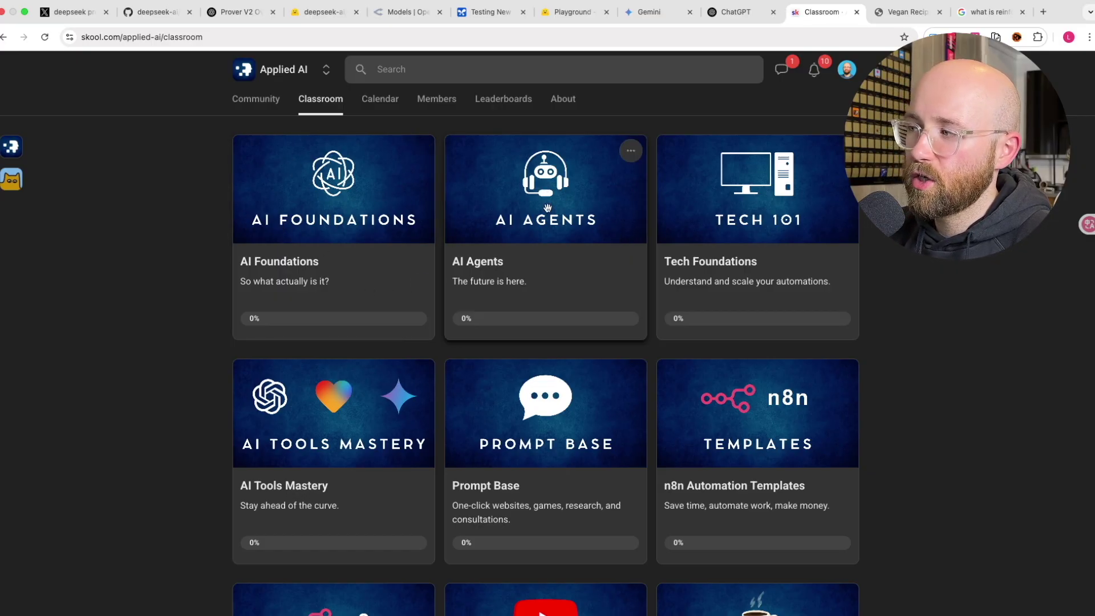
drag(415, 172, 909, 257)
click(929, 291)
scroll(929, 291, down, 3)
drag(186, 221, 442, 325)
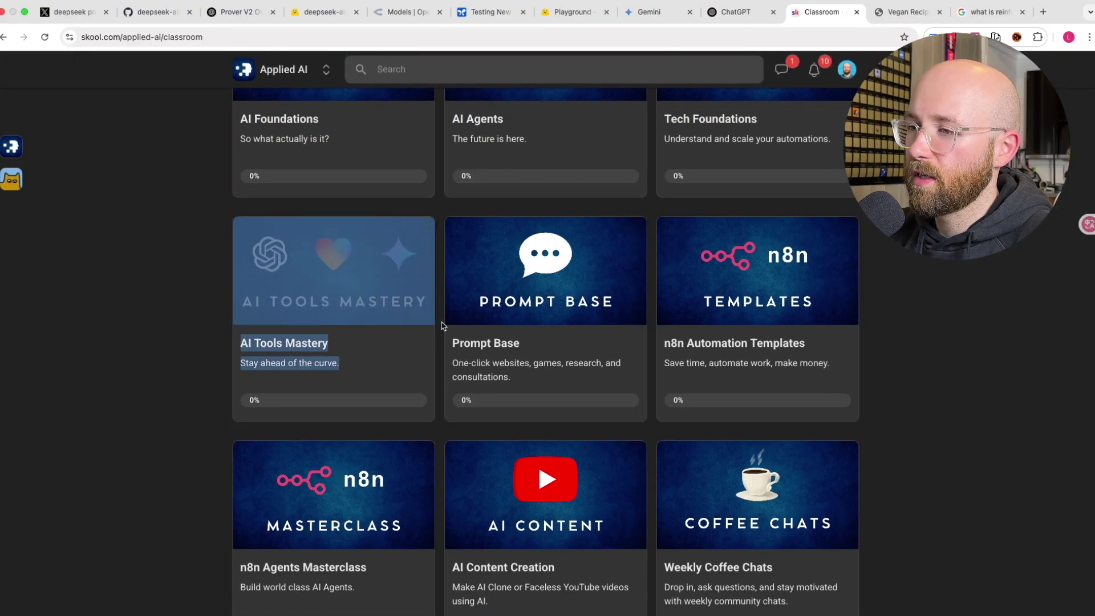
click(964, 282)
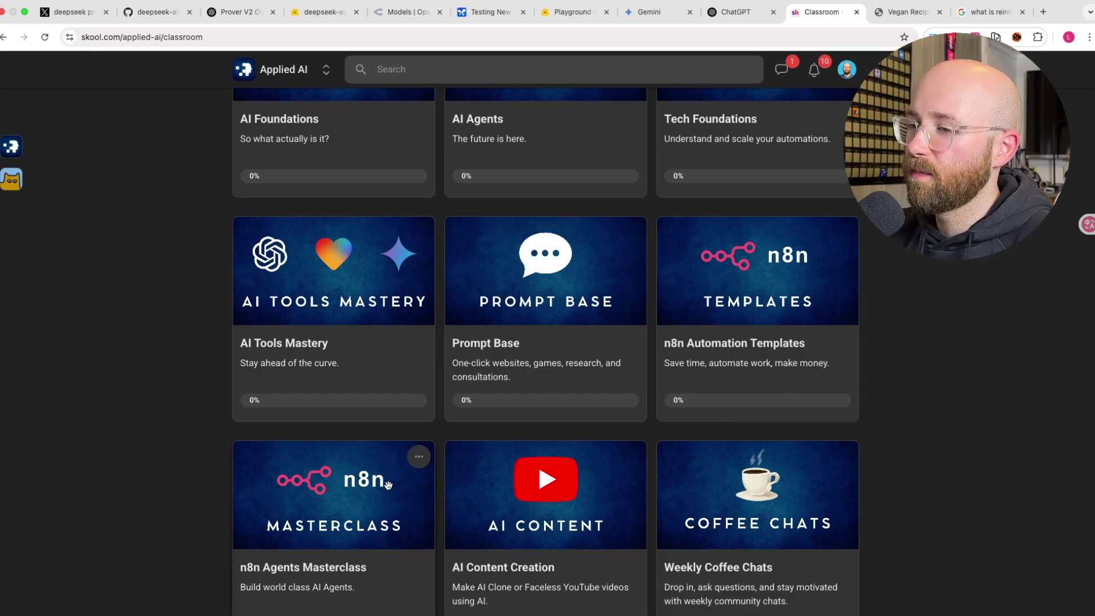
scroll(342, 530, down, 1)
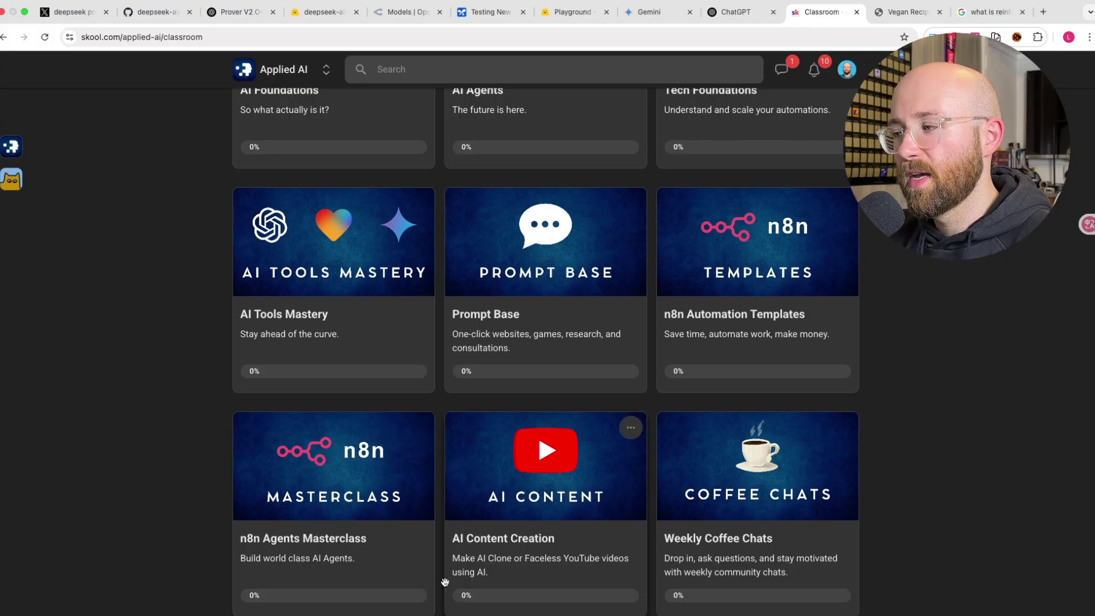
Open Prompt Base's BONUS lesson, go to Game Generation Prompts, and select the Interactive Cubes prompt.
click(545, 328)
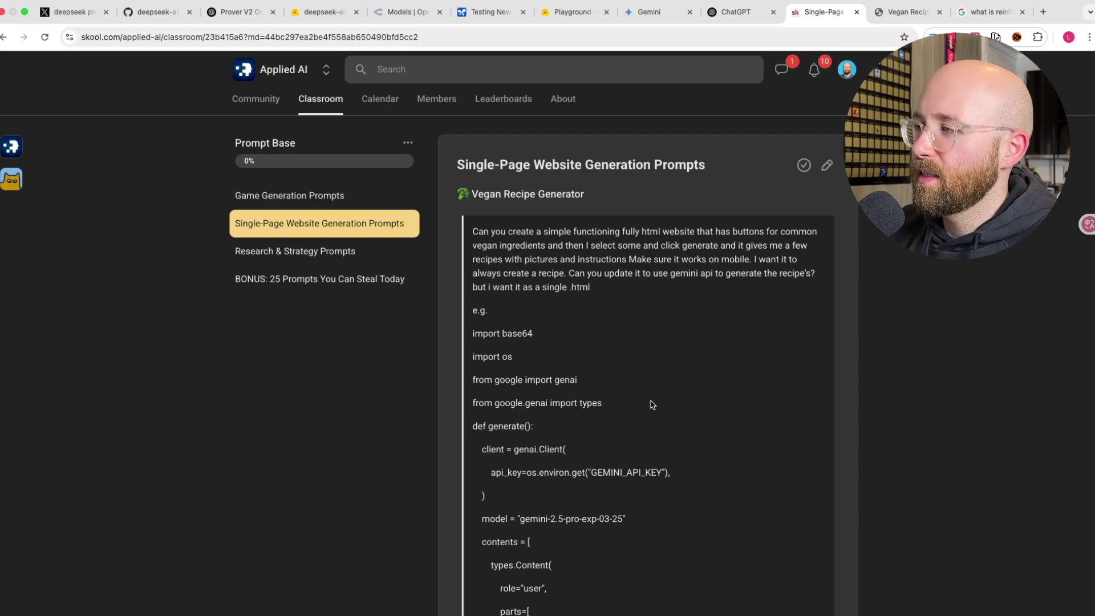
scroll(605, 337, down, 15)
scroll(662, 344, up, 20)
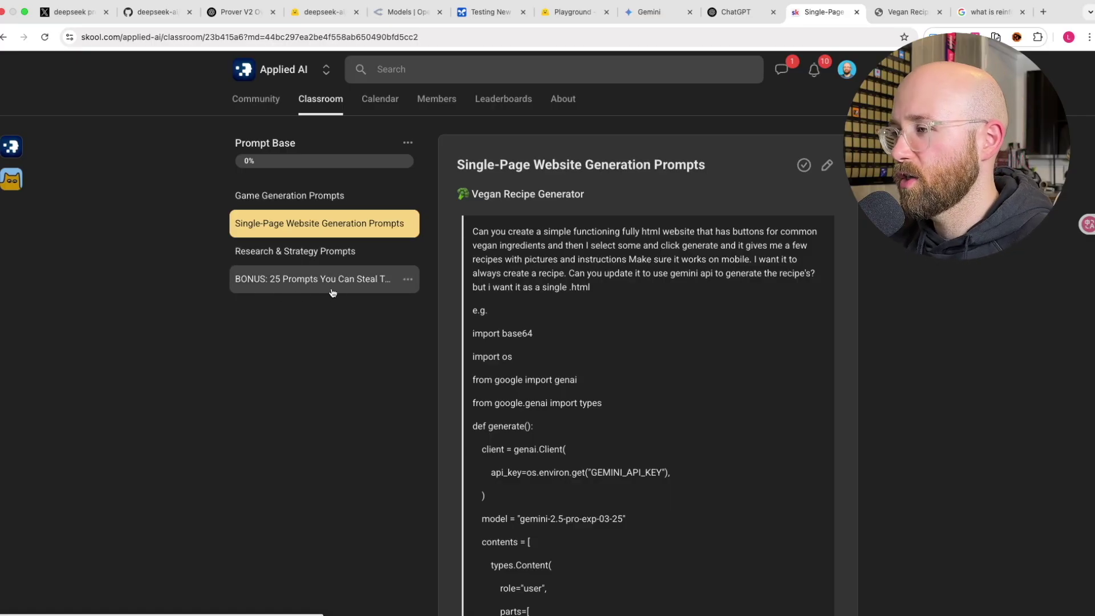
click(265, 281)
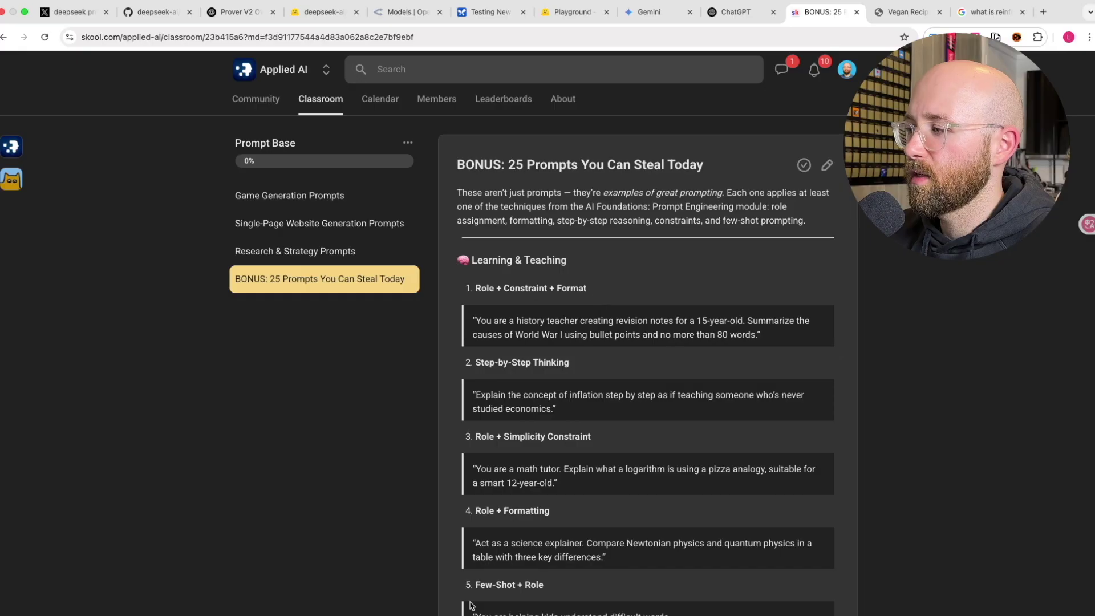
click(288, 196)
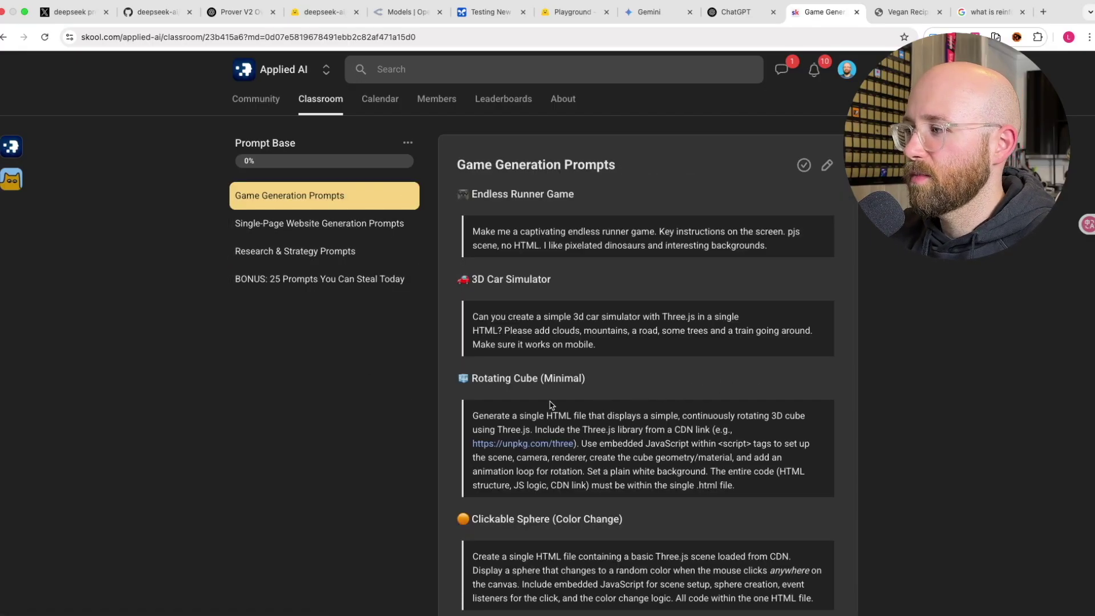
scroll(696, 386, down, 5)
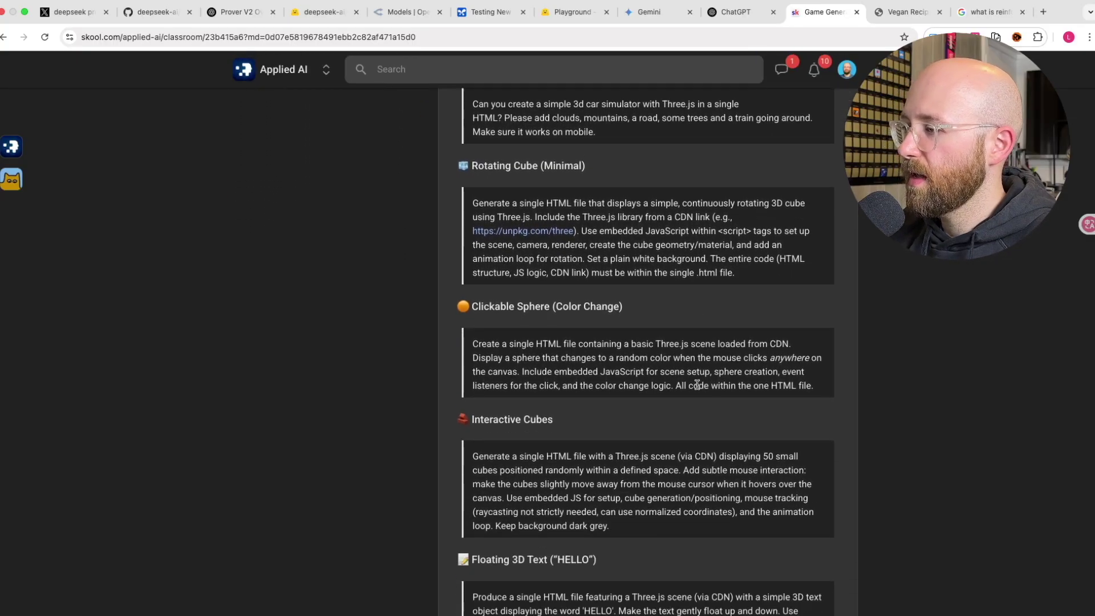
scroll(698, 389, down, 3)
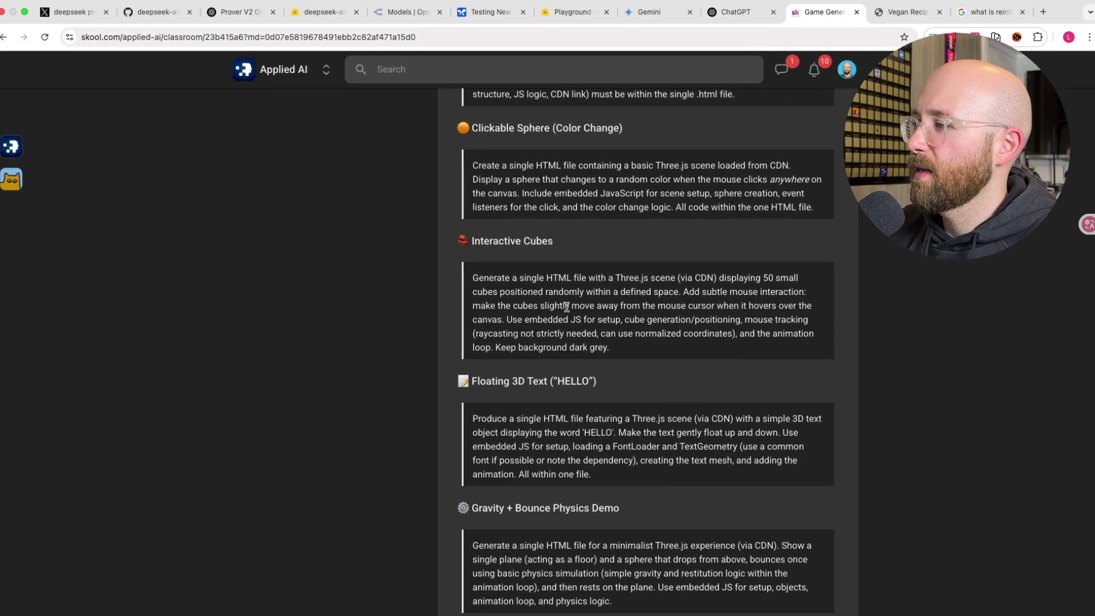
drag(615, 349, 497, 288)
Copy the Gravity + Bounce Physics Demo prompt from the Game Generation Prompts lesson.
scroll(520, 290, down, 3)
click(505, 381)
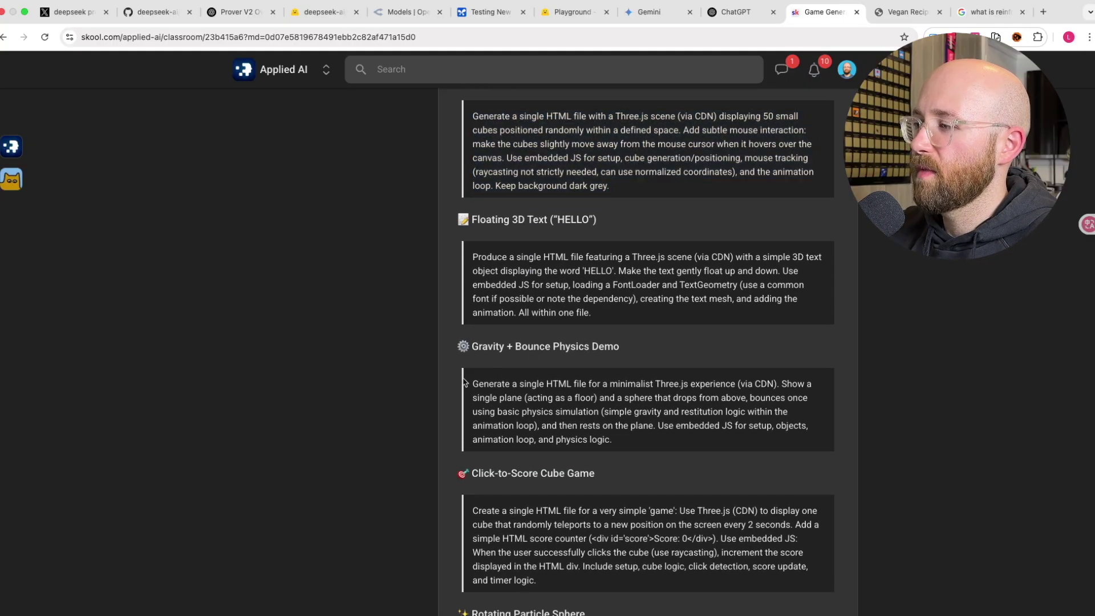
drag(474, 385, 630, 447)
right_click(604, 421)
click(644, 442)
Paste and send the bouncing-sphere prompt to ChatGPT o4-mini-high and to Gemini 2.5 Pro.
click(720, 22)
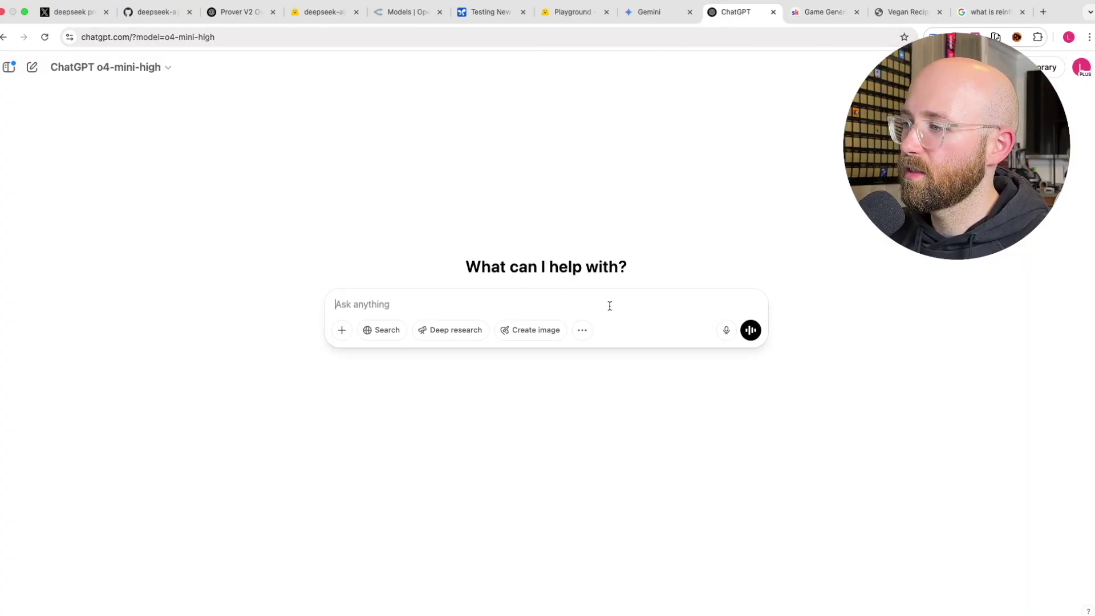
key(super+v)
click(752, 350)
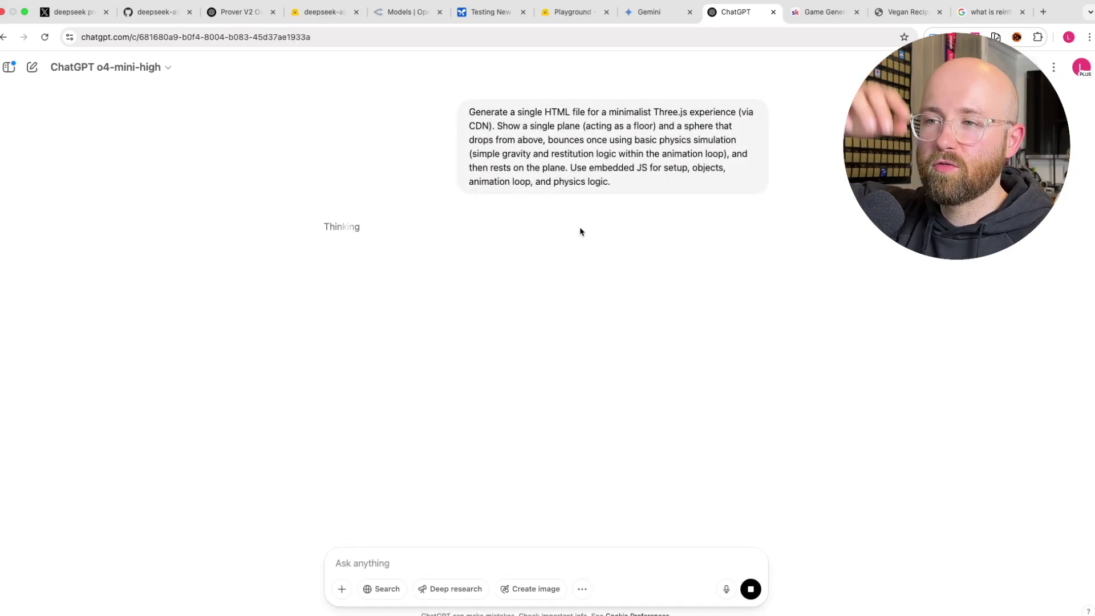
click(652, 11)
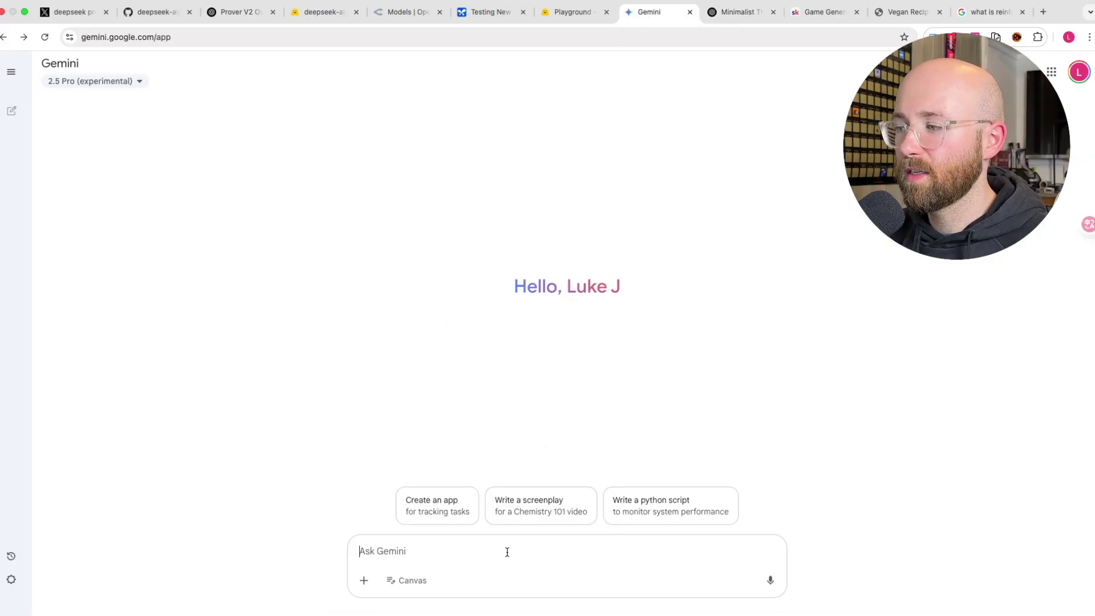
key(super+v)
key(Return)
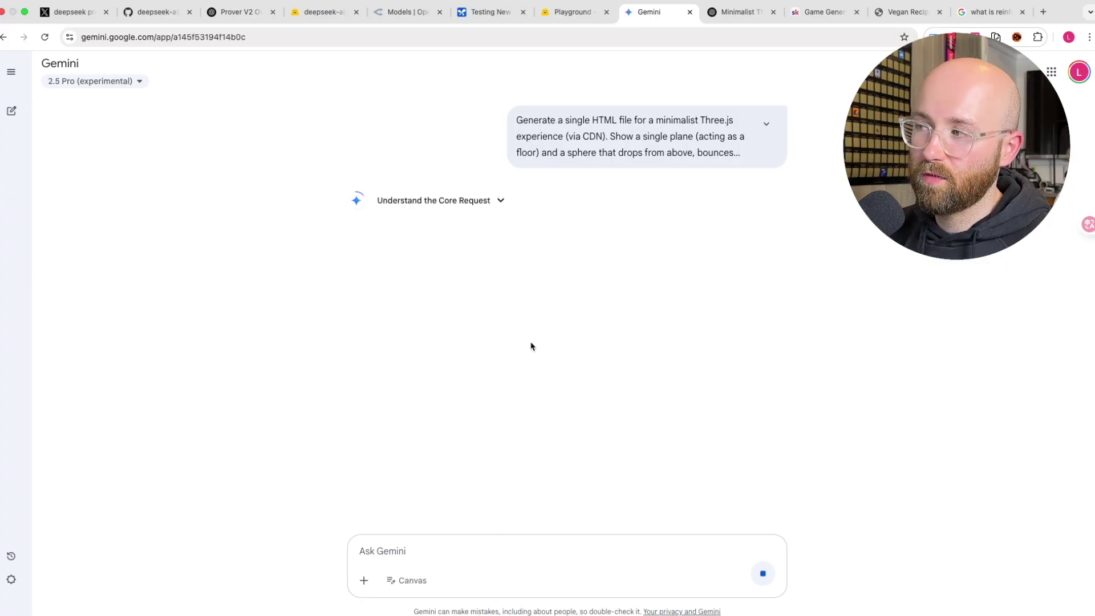
Paste the bouncing-sphere prompt as the user message and run it on DeepSeek Prover V2.
click(547, 11)
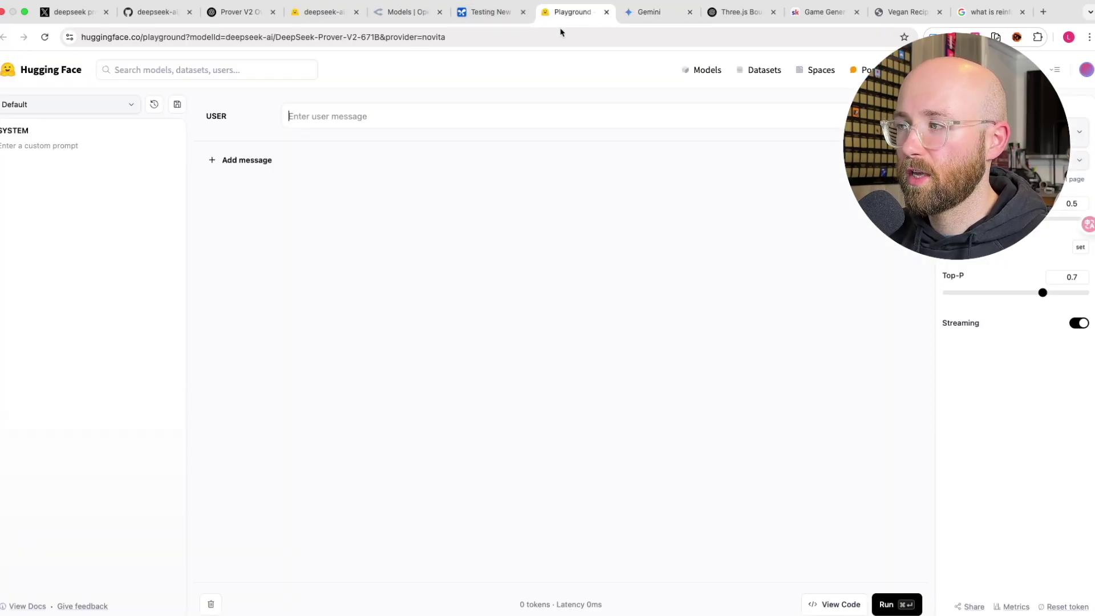
key(super+v)
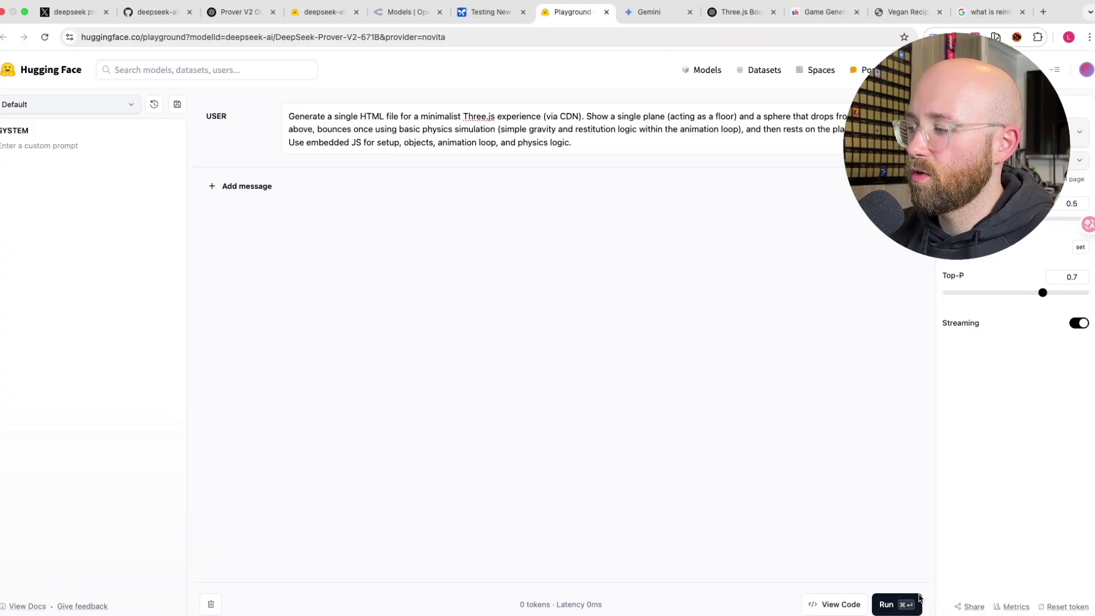
click(888, 603)
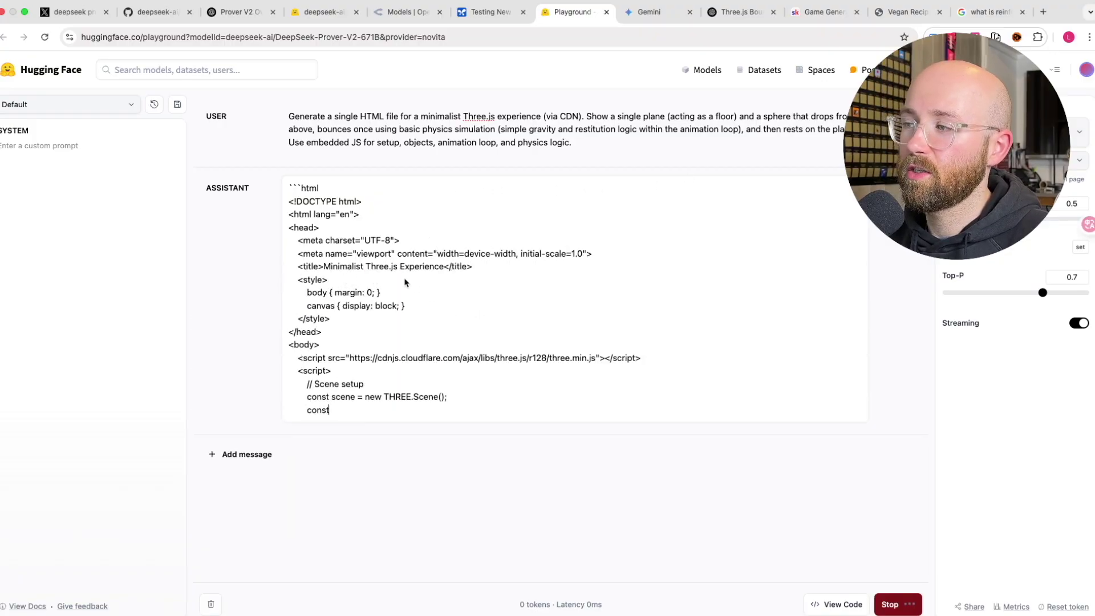
Check Gemini's thinking progress, then view ChatGPT's finished single-file HTML answer.
click(656, 12)
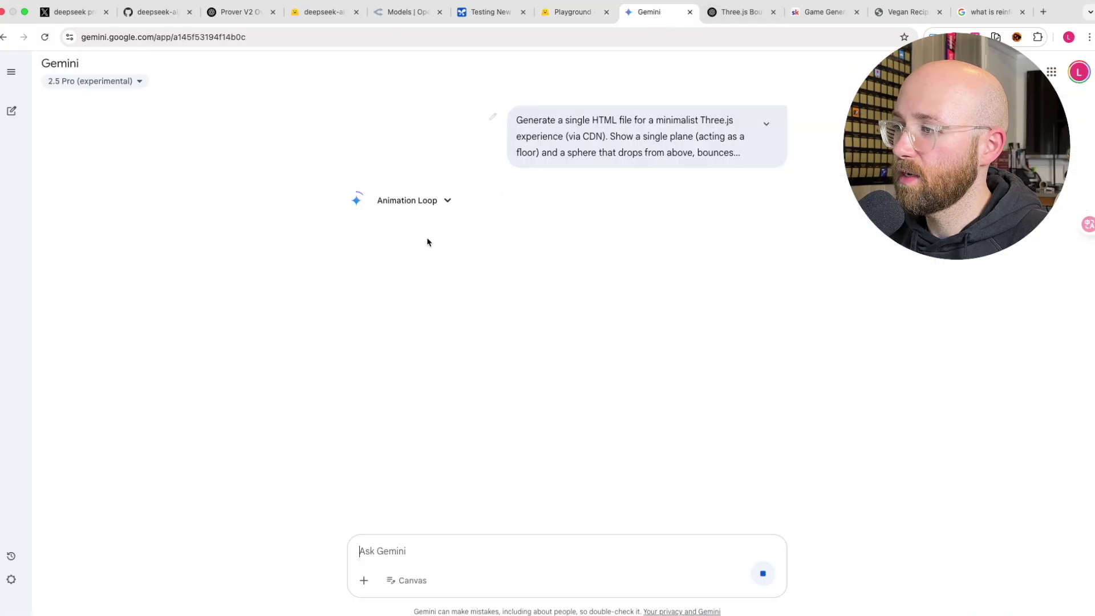
click(451, 204)
click(451, 203)
click(752, 13)
scroll(633, 340, down, 15)
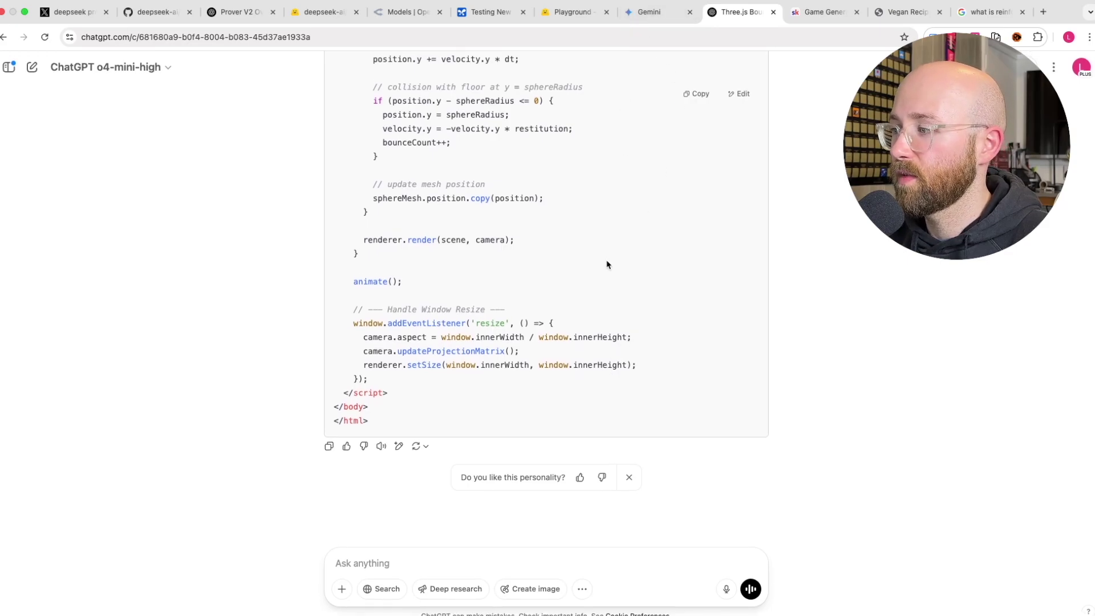
Open ChatGPT's generated HTML in the canvas and preview the bouncing-sphere scene.
scroll(607, 267, up, 15)
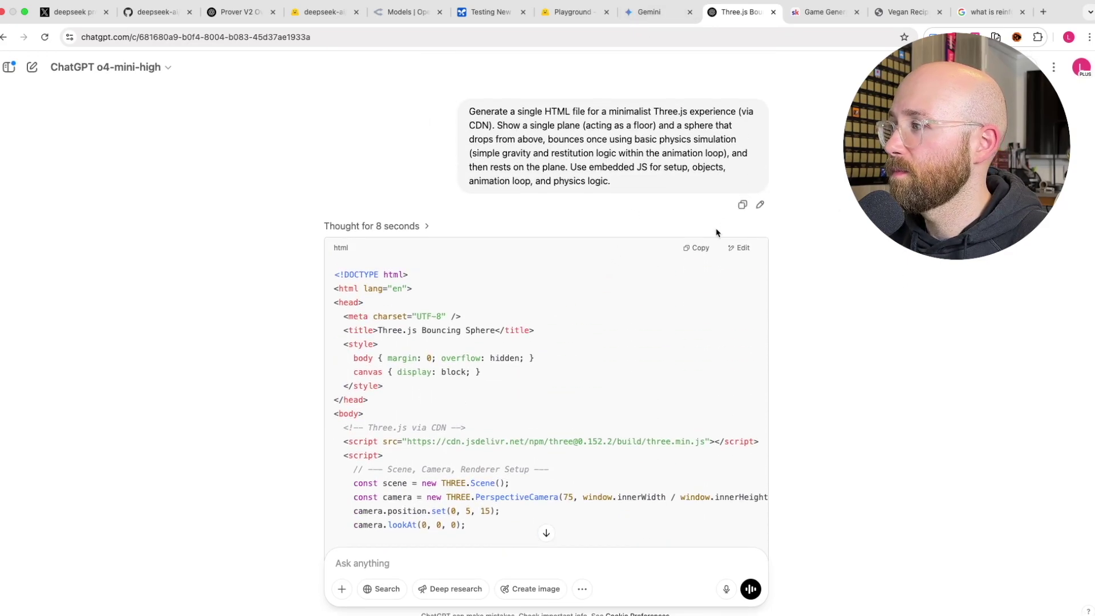
click(739, 248)
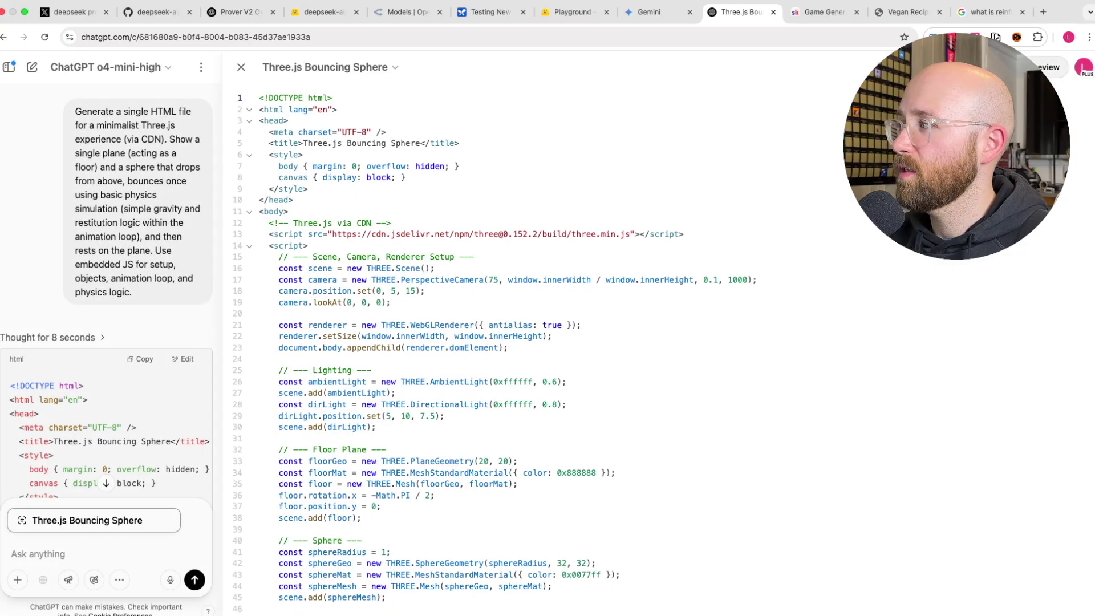
click(1049, 67)
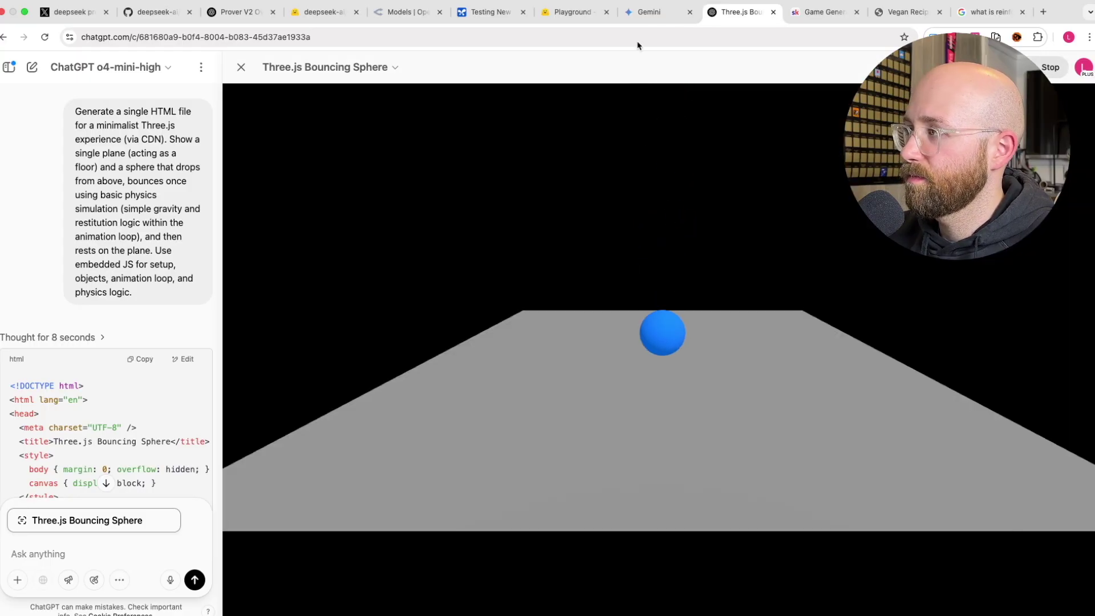
Copy the full HTML code block from Gemini's answer.
click(644, 14)
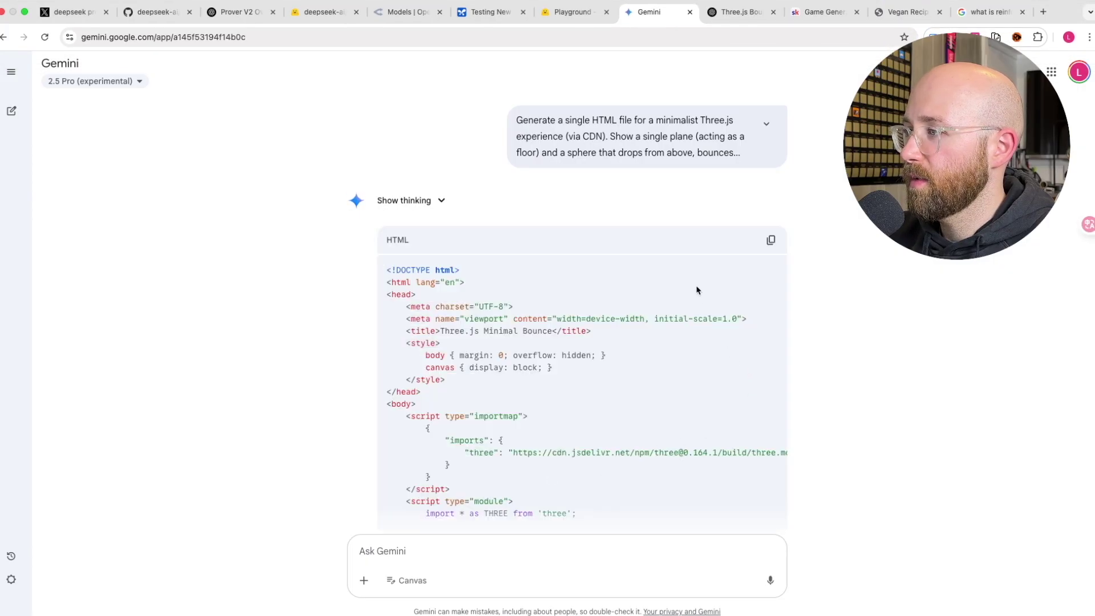
scroll(697, 290, down, 20)
scroll(696, 289, up, 10)
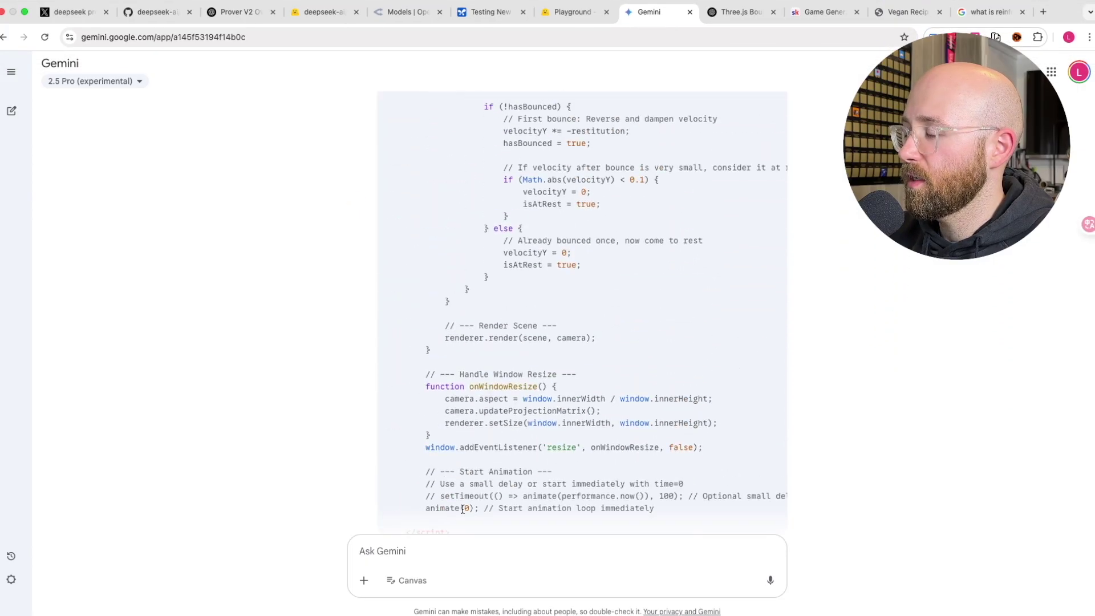
scroll(456, 517, down, 3)
scroll(593, 245, up, 15)
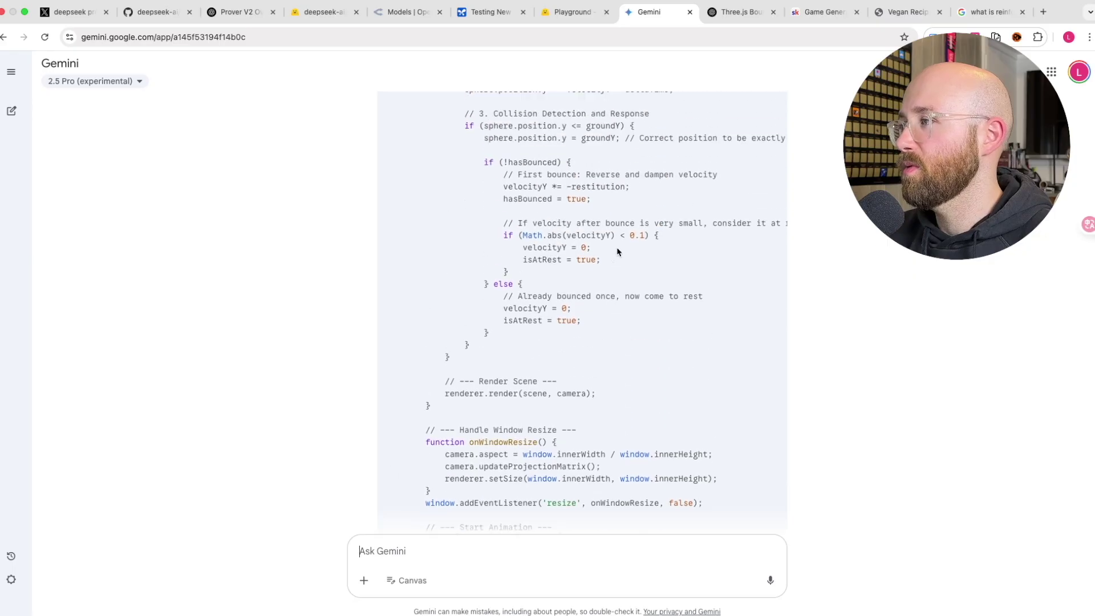
scroll(646, 239, up, 15)
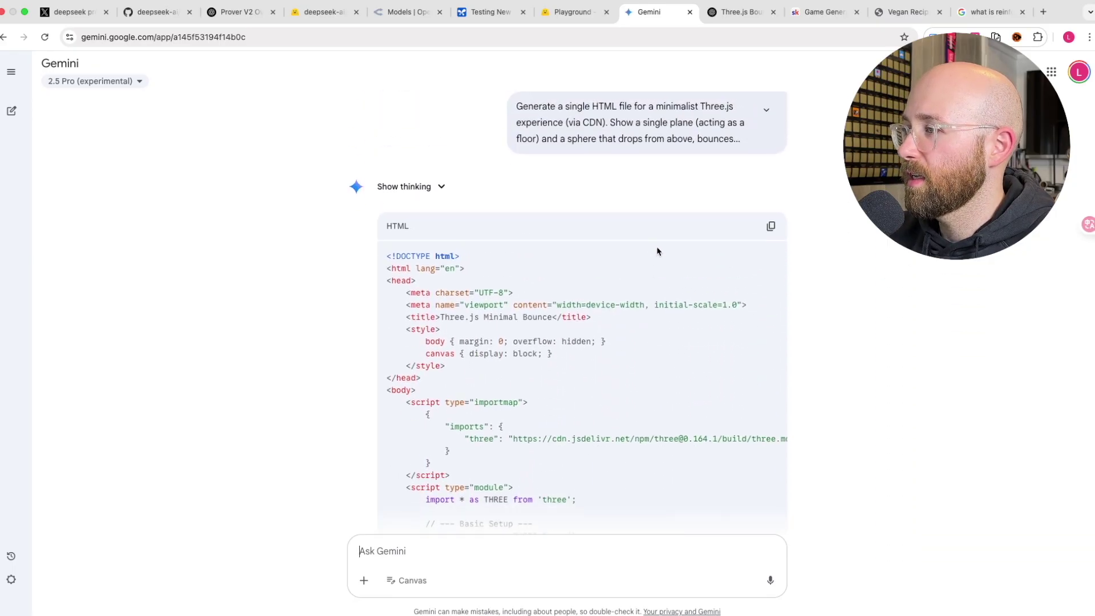
click(771, 226)
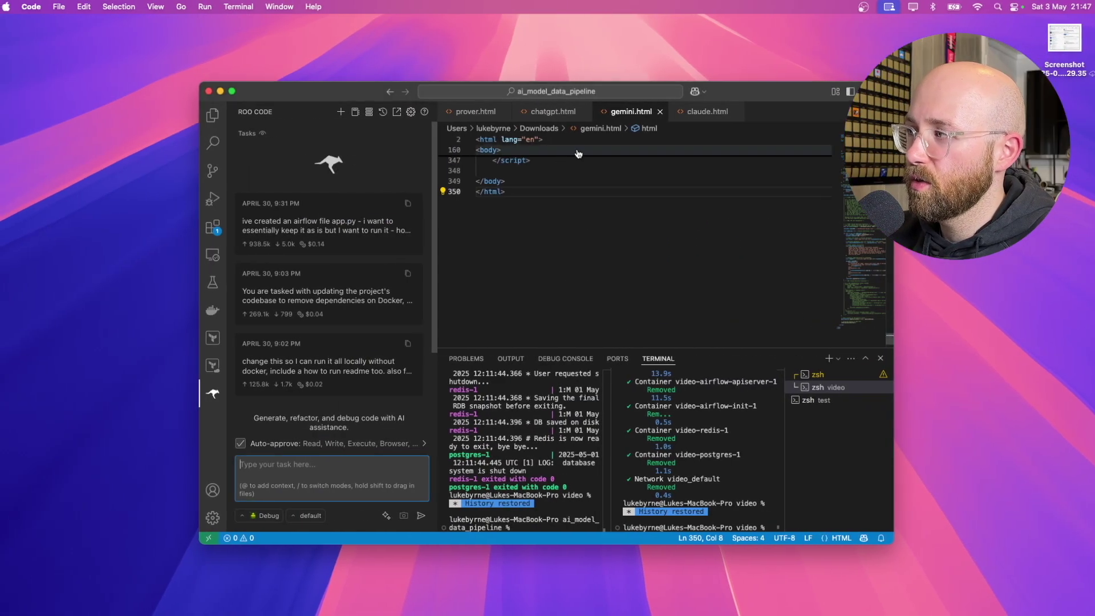
Replace gemini.html's contents with Gemini's code and load gemini.html in a Chrome tab.
key(super+a)
key(super+v)
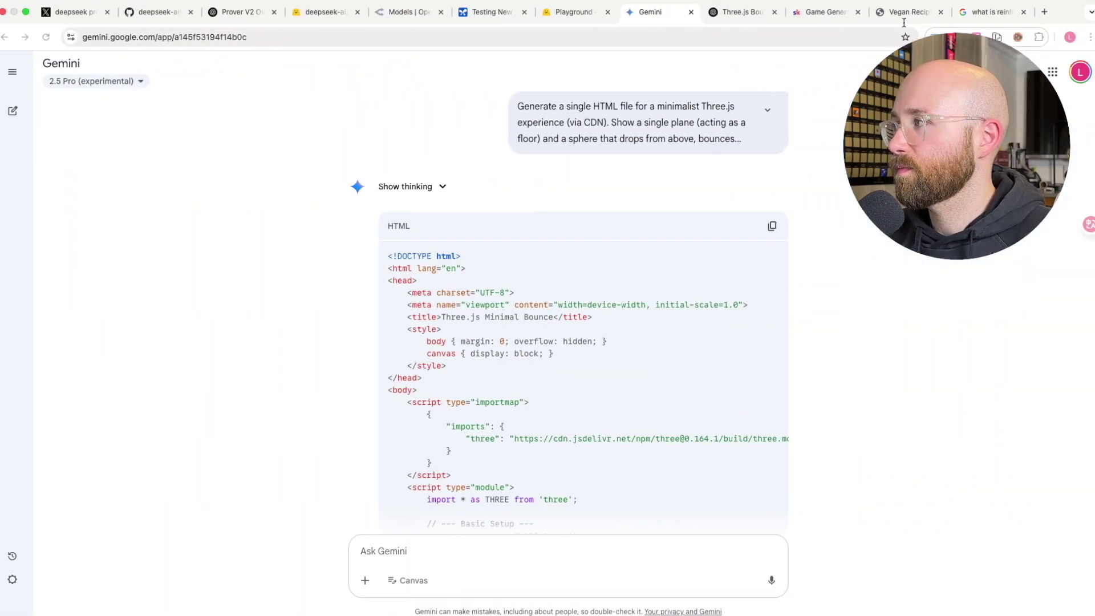
click(909, 17)
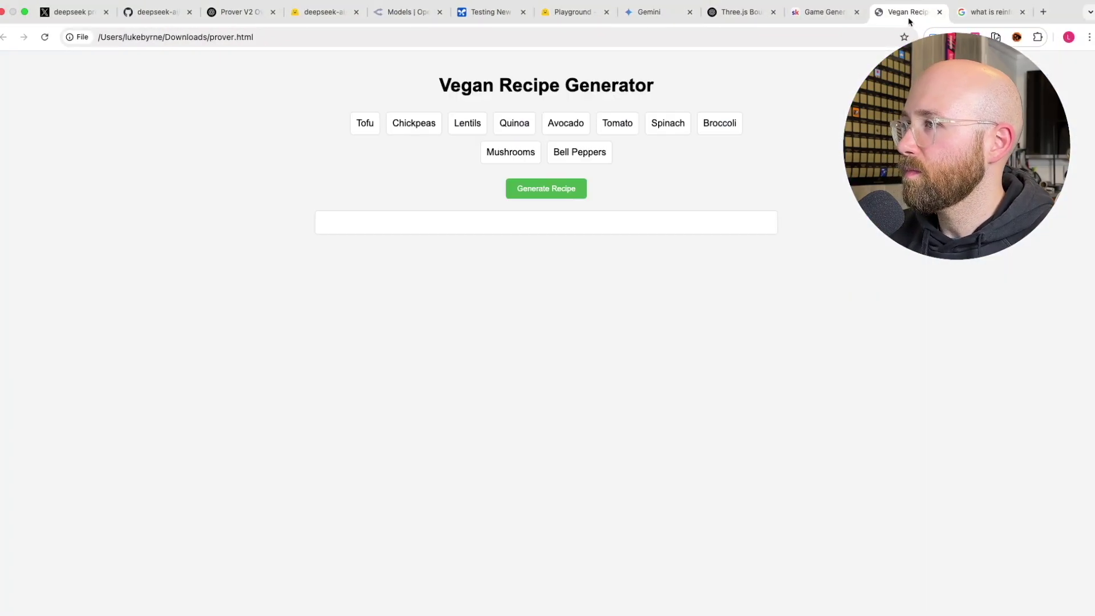
click(518, 37)
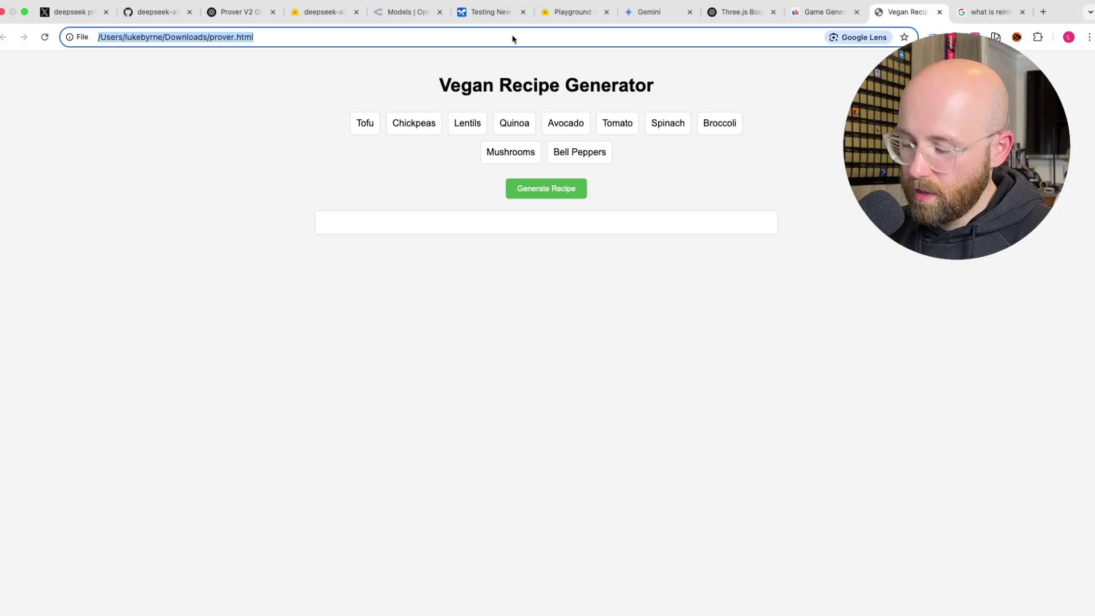
double_click(215, 40)
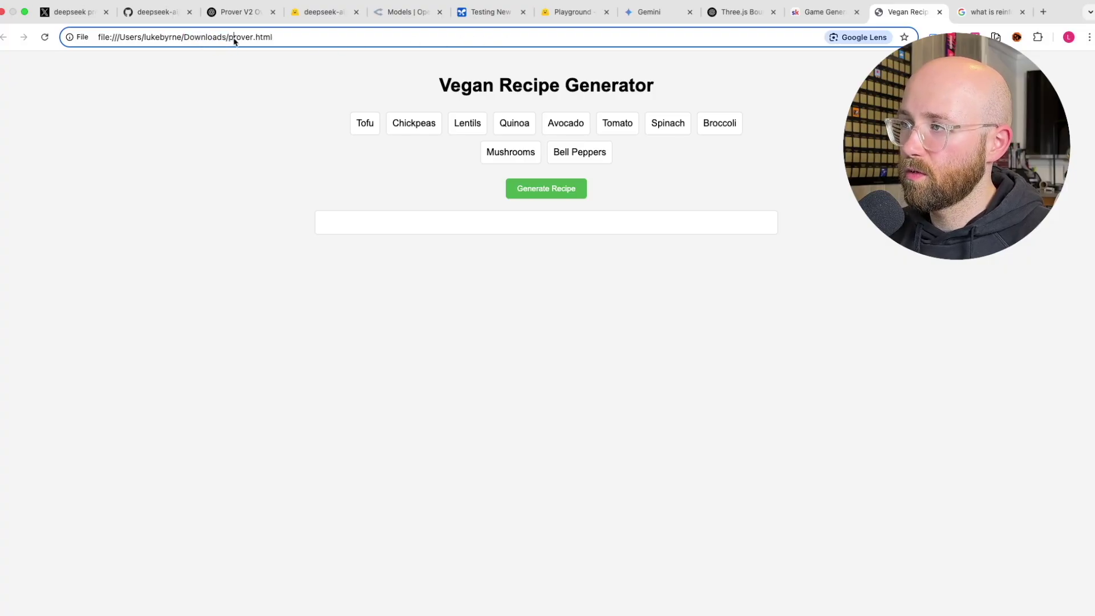
double_click(234, 38)
text(gemini)
key(Return)
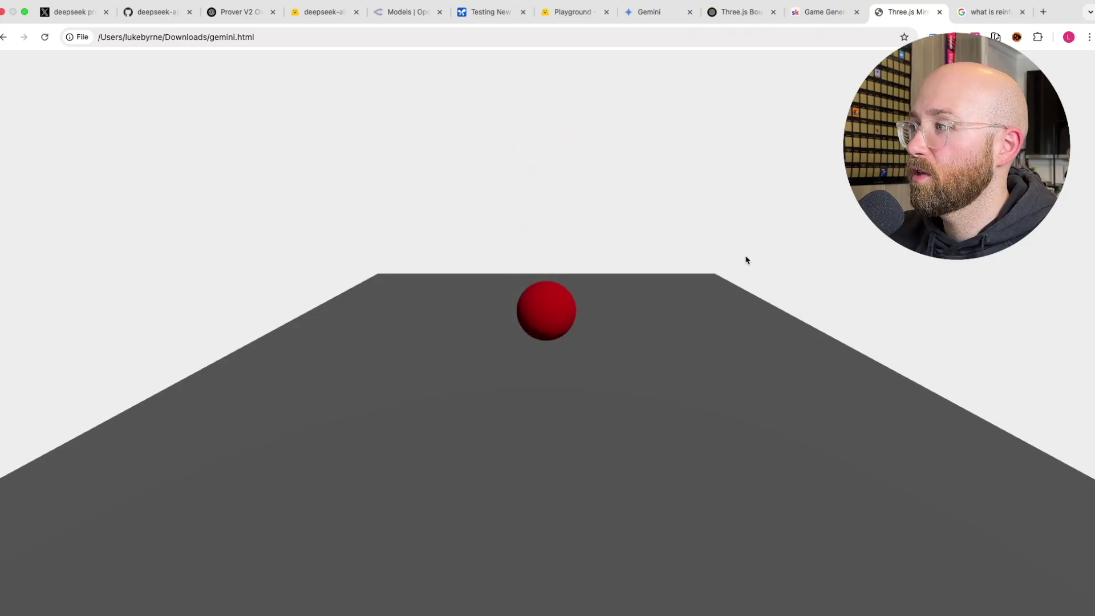
Open prover.html in another Chrome tab using its file path.
click(998, 13)
click(834, 39)
key(super+v)
key(Return)
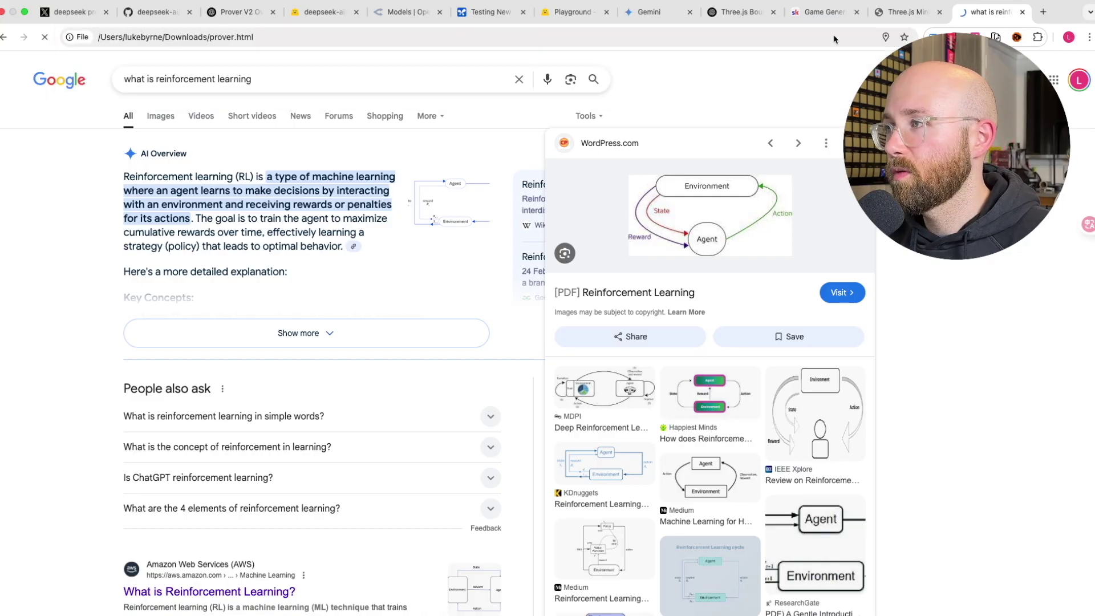
Copy Prover's generated code into prover.html and reload it to render the red sphere on green floor.
click(559, 12)
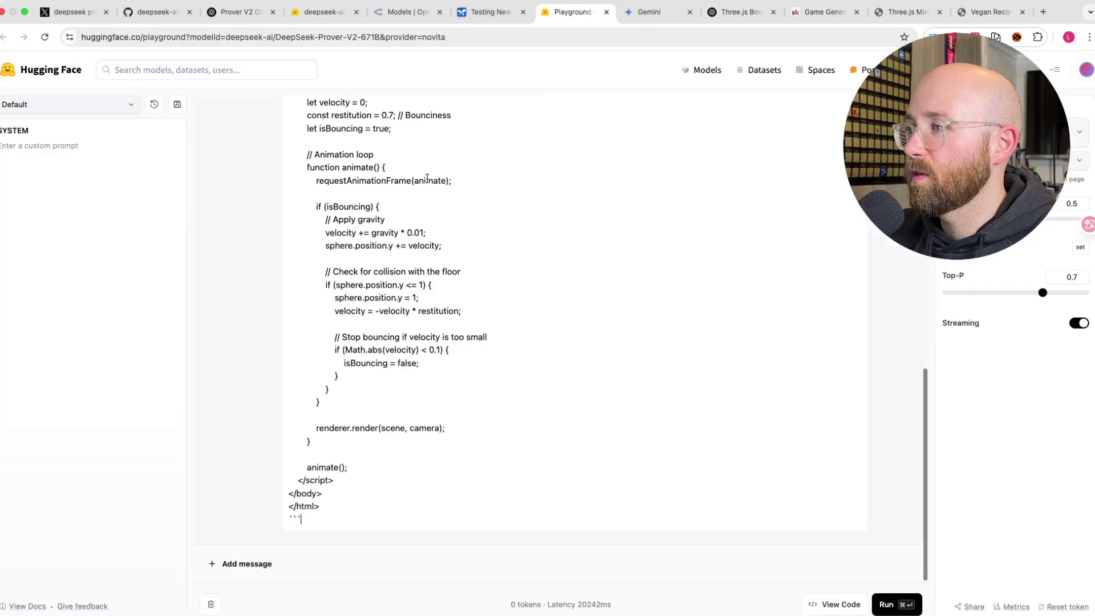
drag(330, 506, 279, 211)
key(super+Tab)
key(super+a)
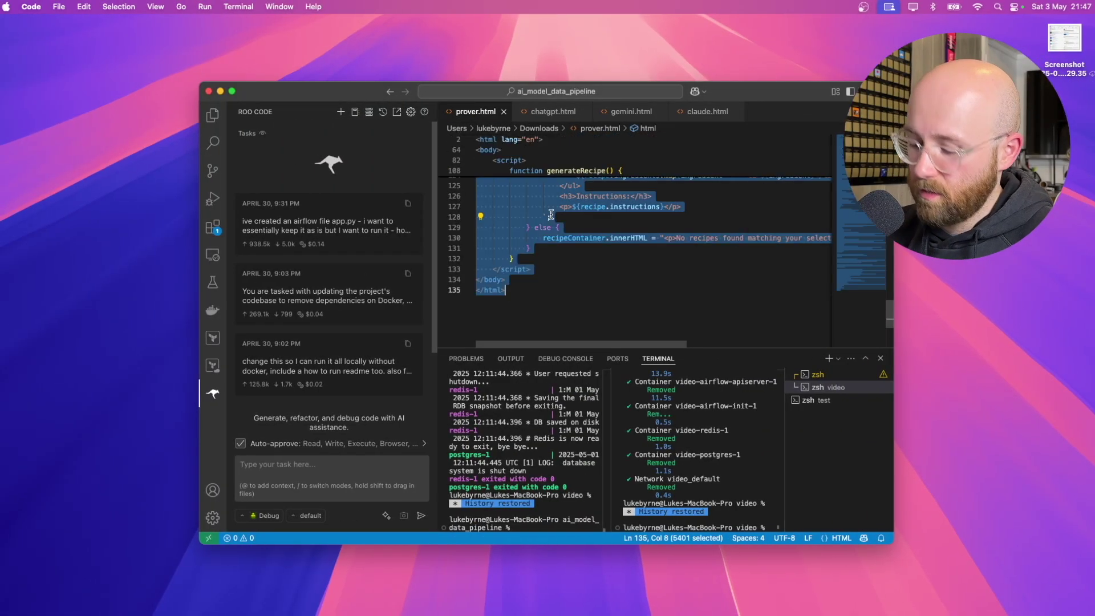
key(super+v)
key(super+Tab)
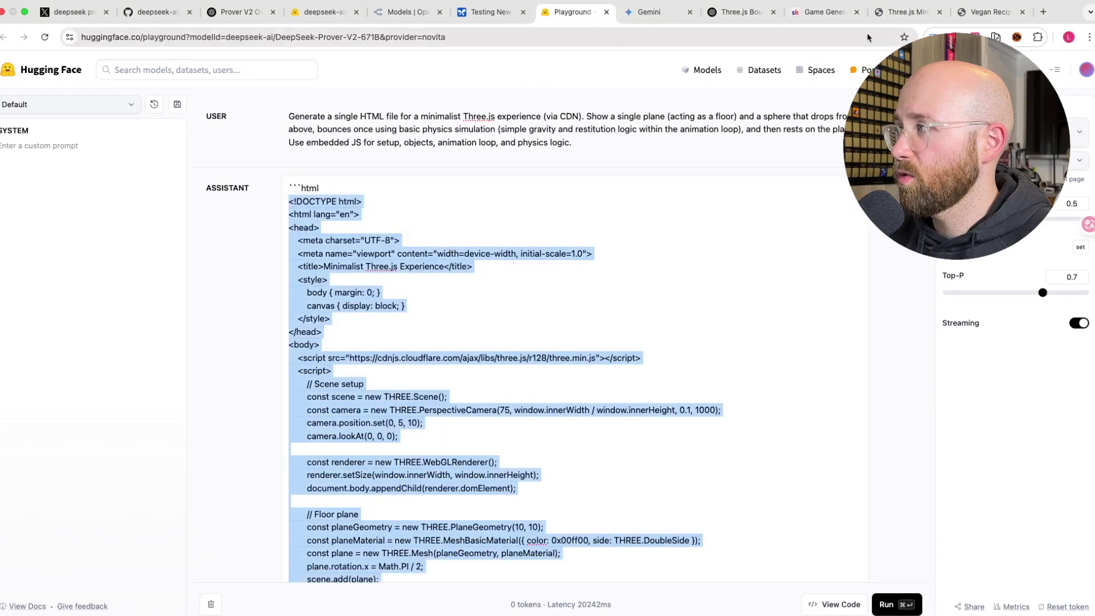
click(984, 12)
key(super+r)
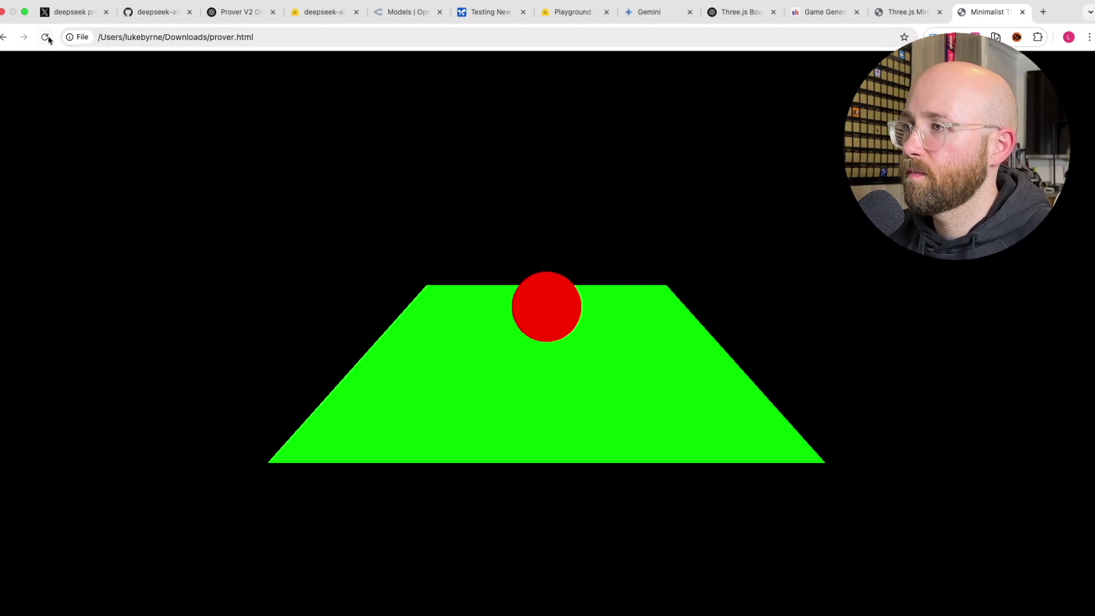
Replay Prover's scene and compare it with Gemini's red-ball and ChatGPT's blue-ball scenes.
click(45, 37)
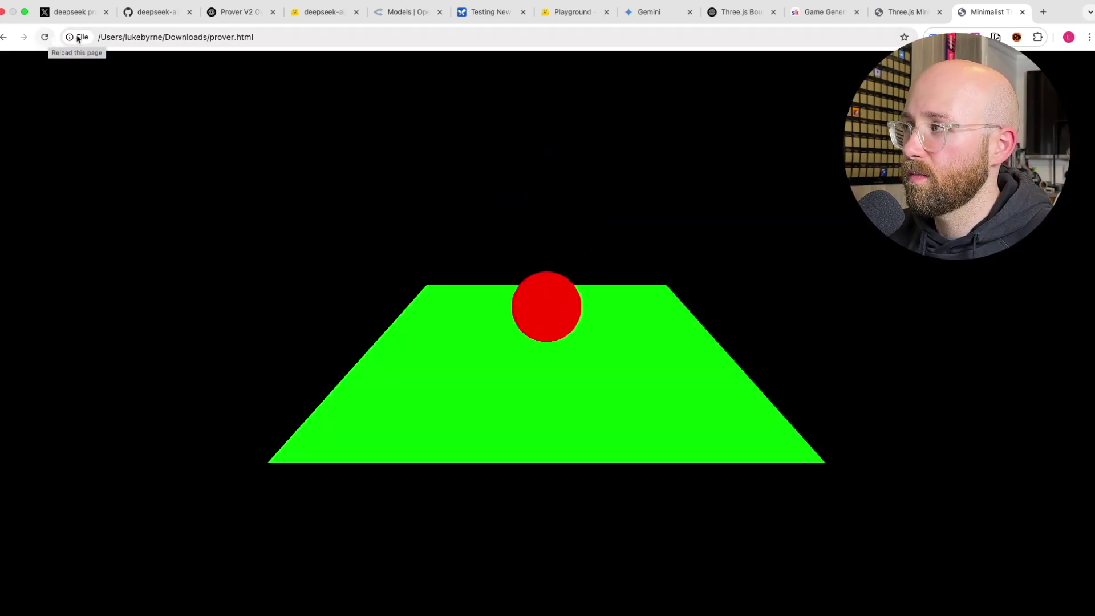
click(907, 25)
click(730, 29)
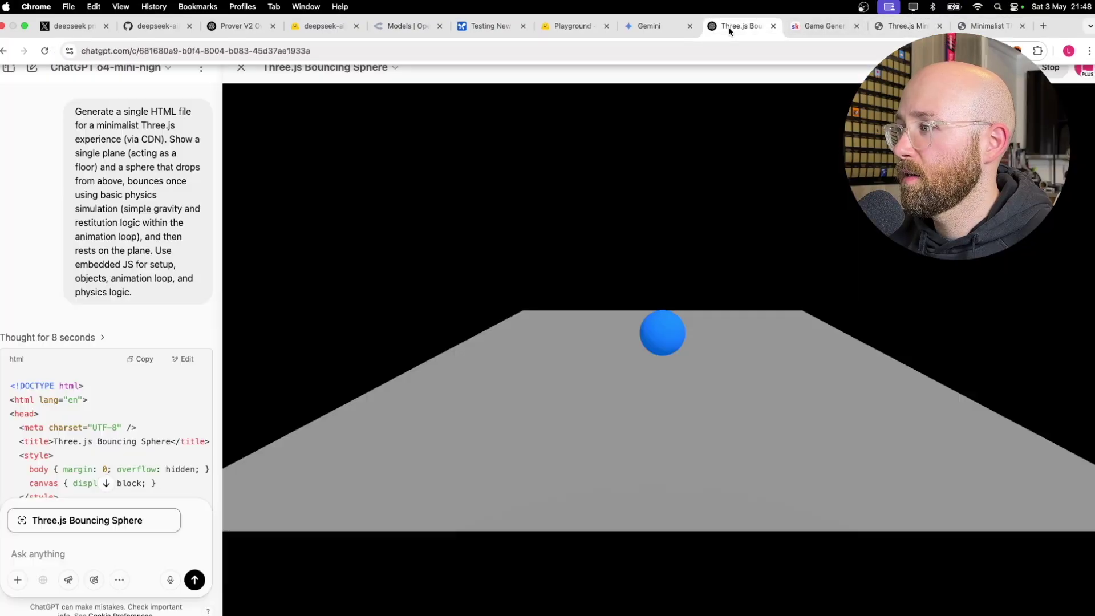
click(990, 25)
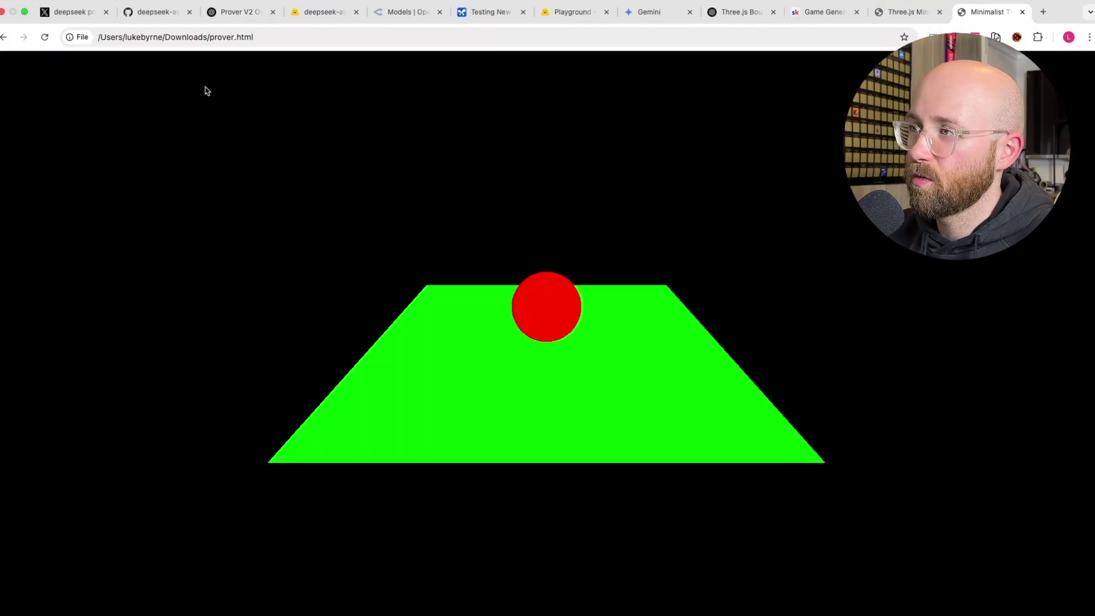
click(47, 44)
click(46, 43)
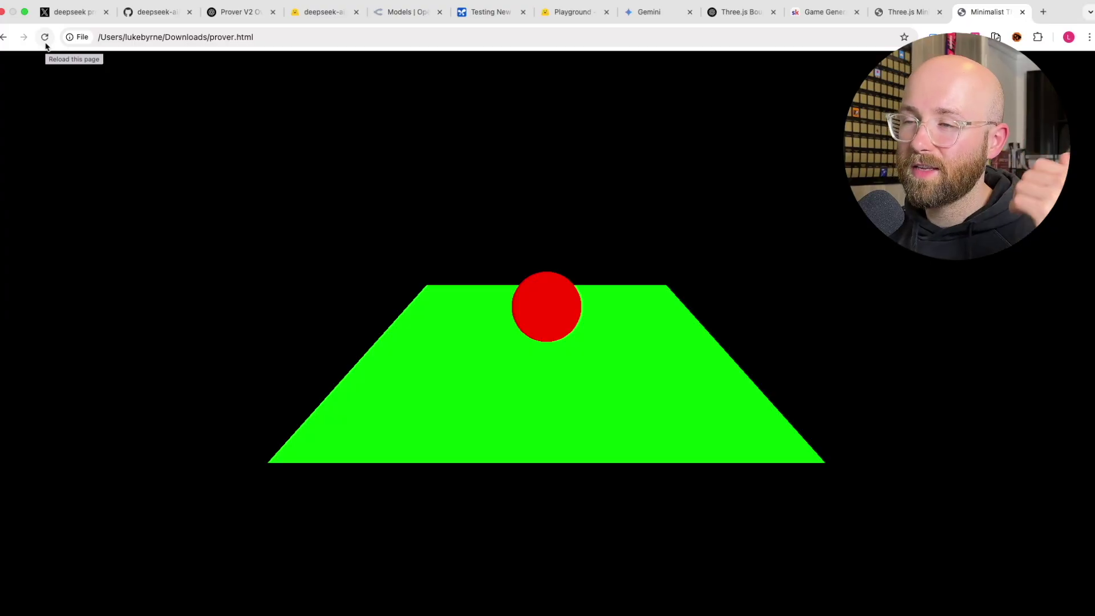
click(45, 38)
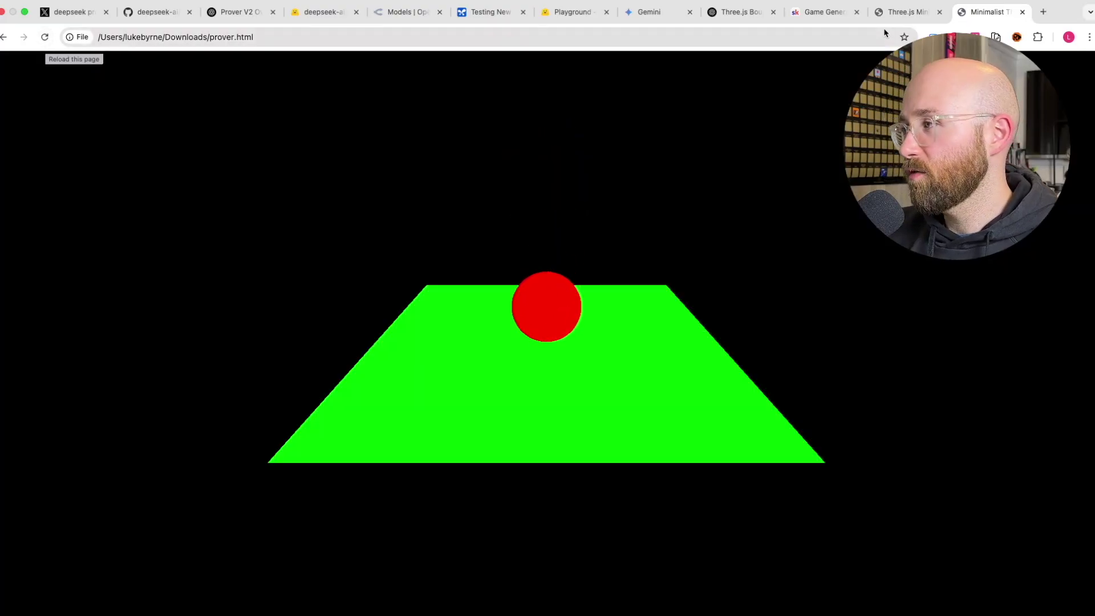
click(749, 13)
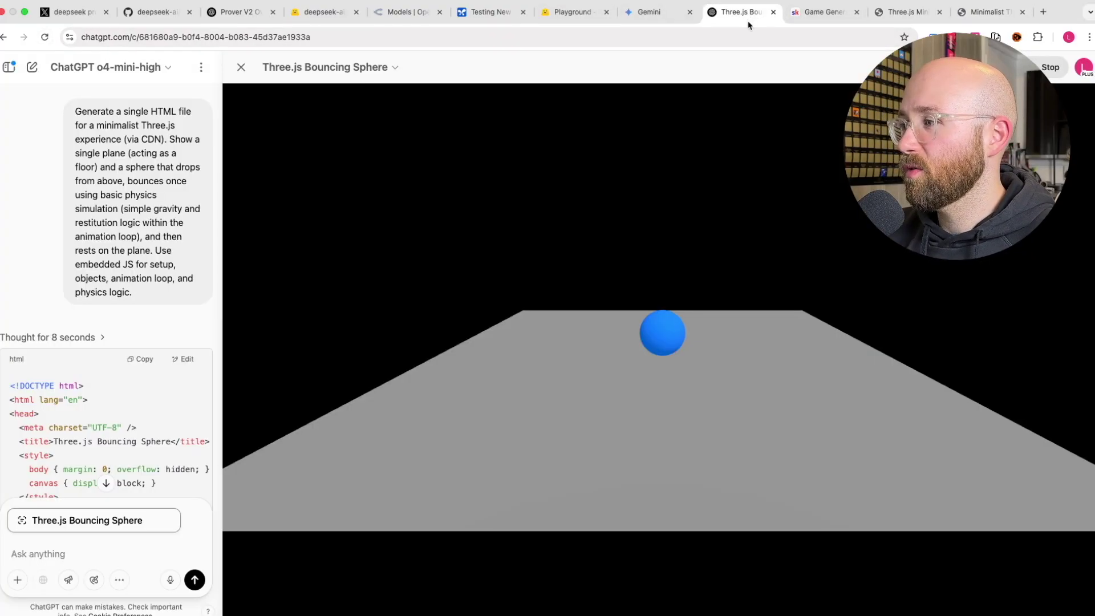
click(824, 14)
click(906, 12)
click(990, 16)
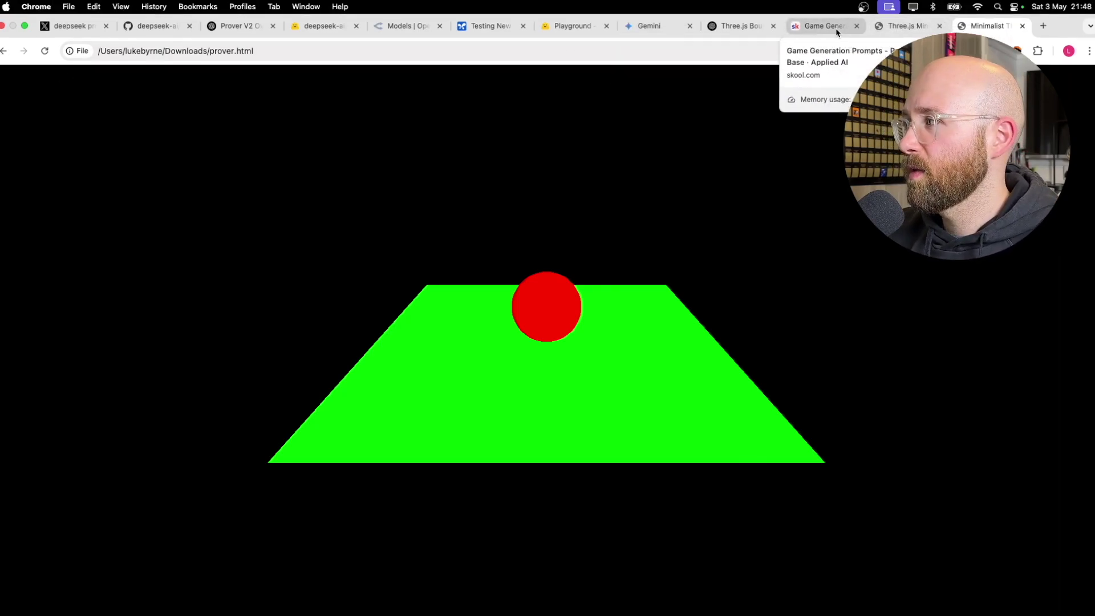
Copy the Rotating Particle Sphere prompt from the Skool game generation prompts page.
click(830, 26)
scroll(735, 249, down, 4)
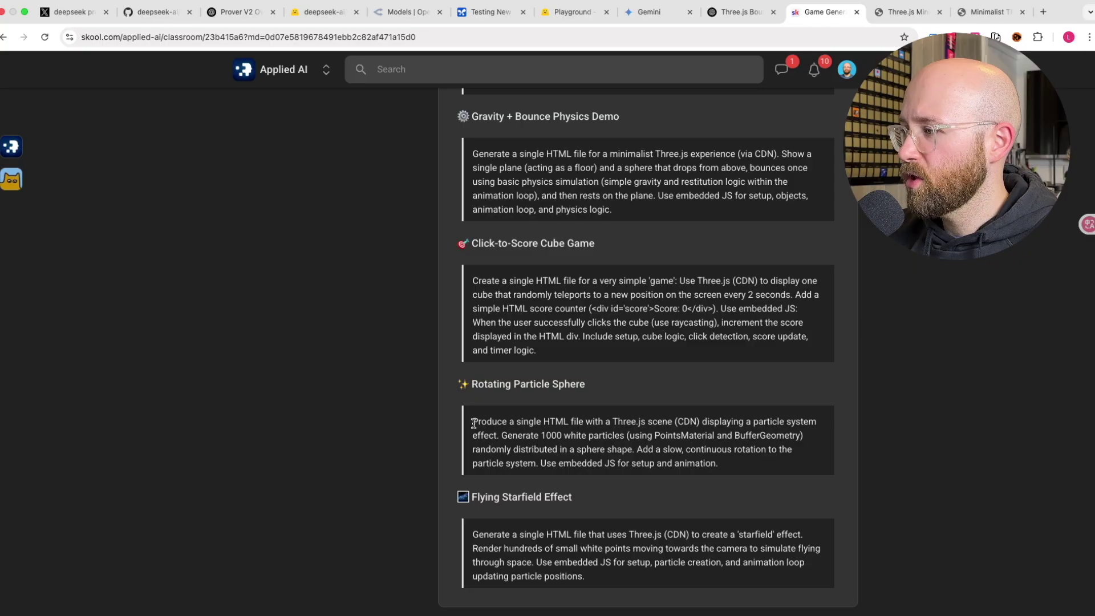
drag(473, 423, 799, 460)
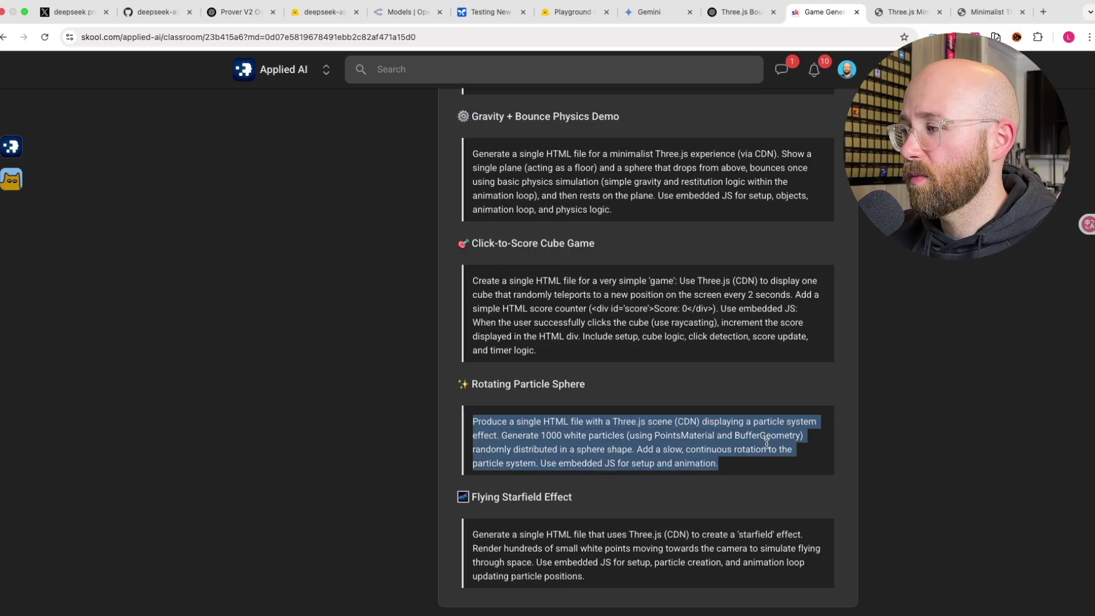
right_click(701, 448)
click(713, 457)
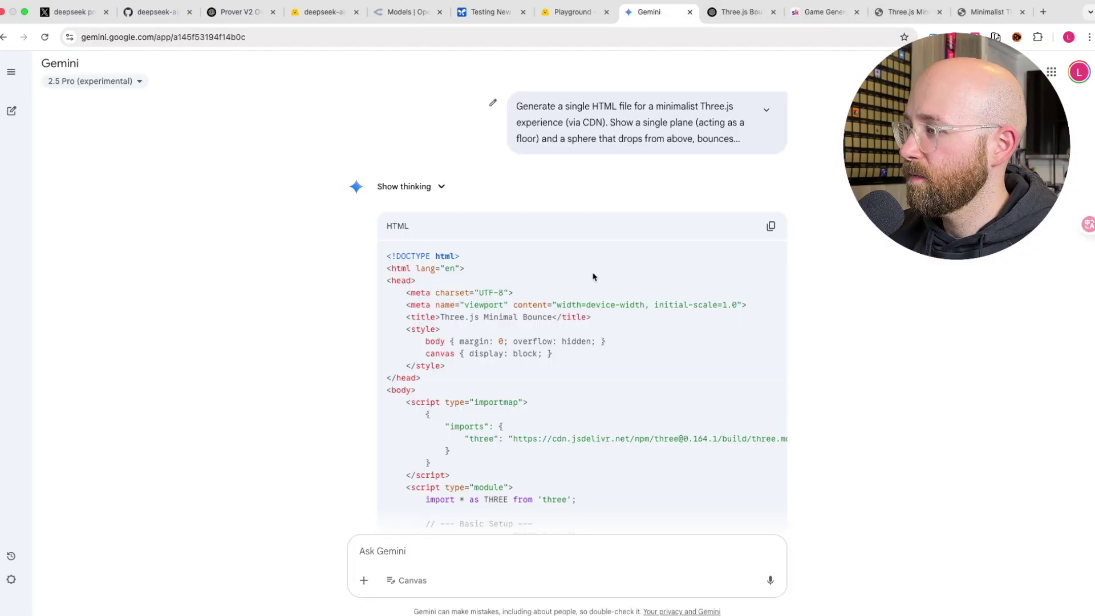
Send the particle sphere prompt to Gemini and close ChatGPT's bouncing-sphere preview.
key(super+v)
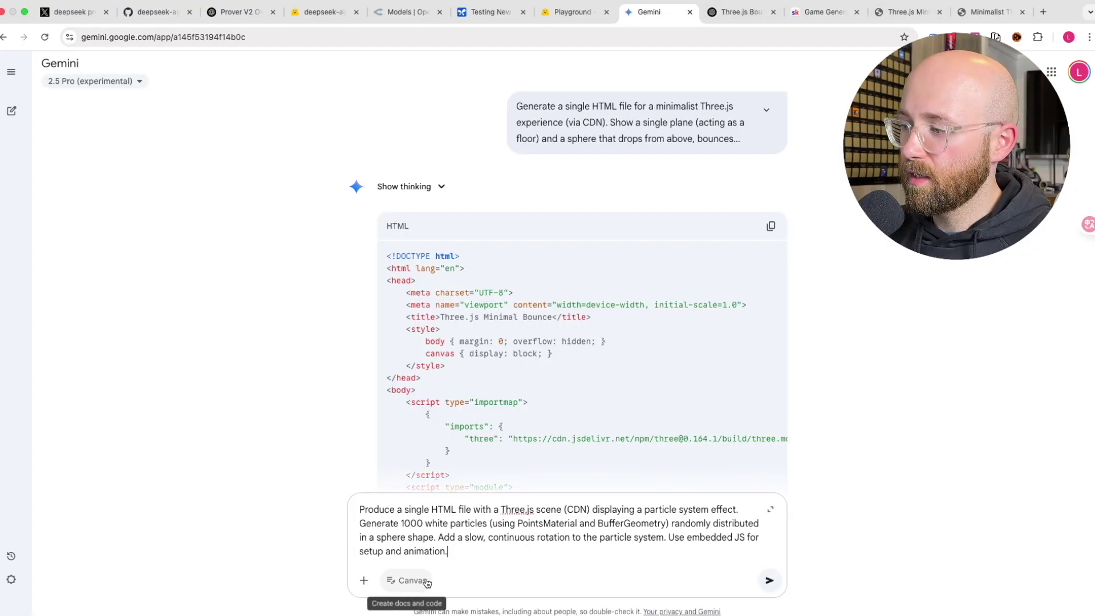
click(769, 581)
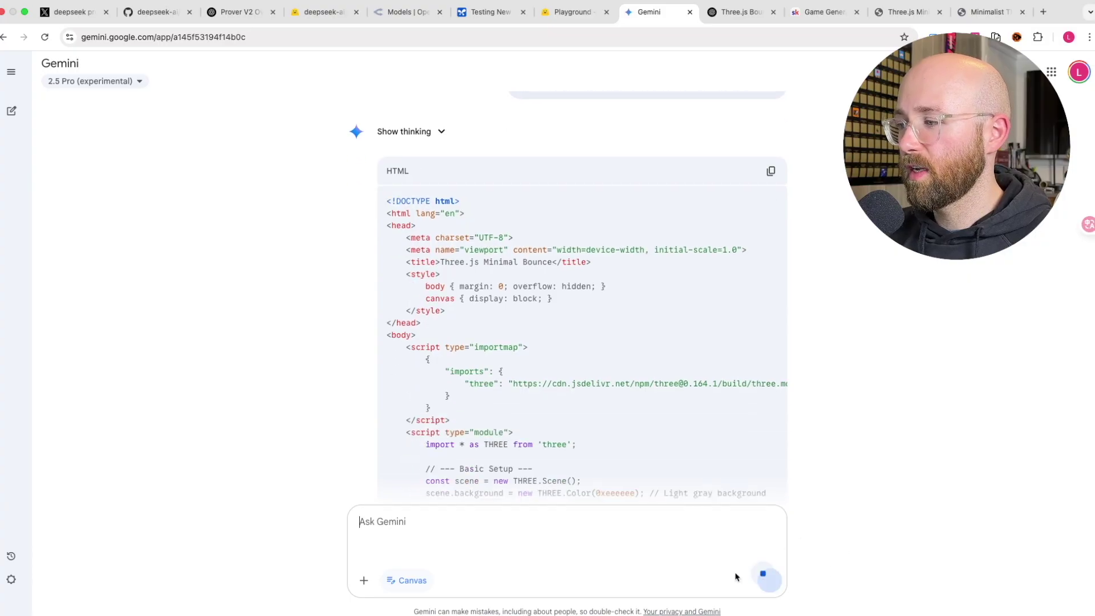
click(727, 12)
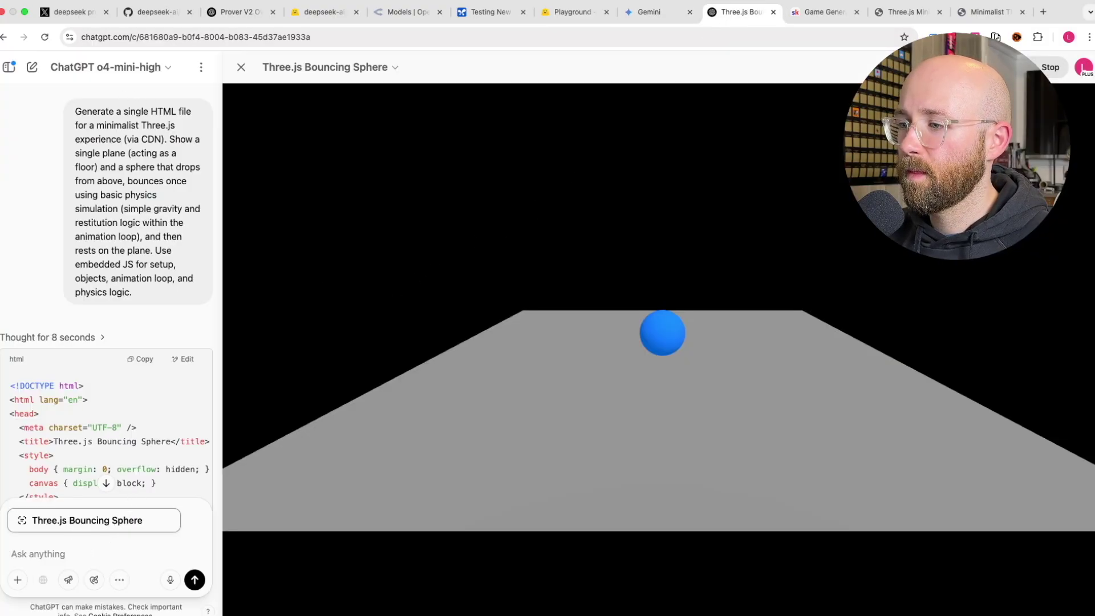
click(12, 512)
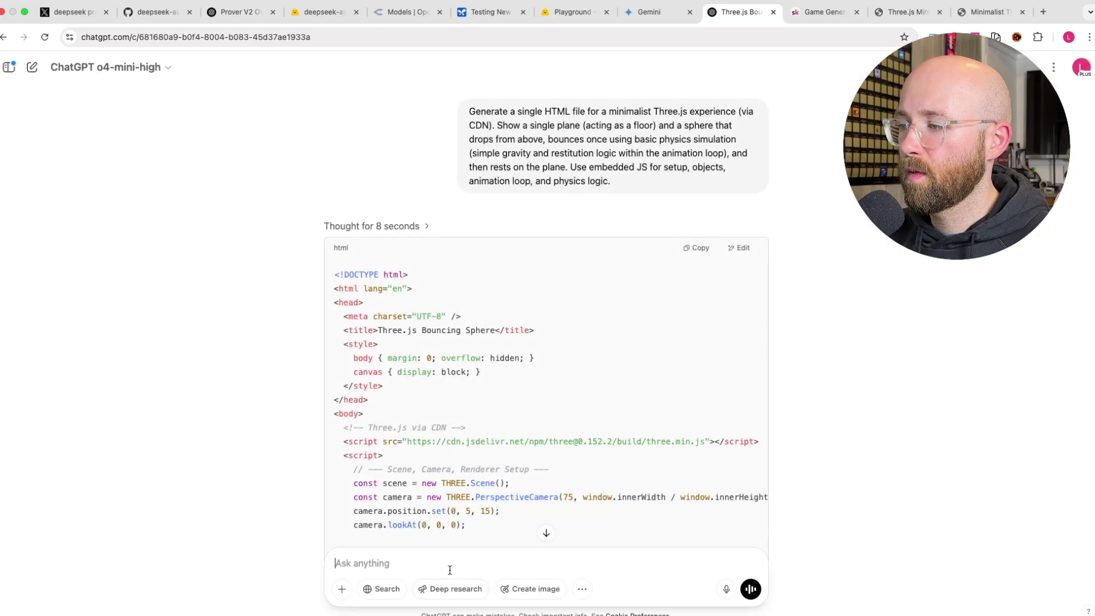
Send the particle sphere prompt to ChatGPT and, as a new user message, to DeepSeek Prover.
key(super+v)
click(751, 589)
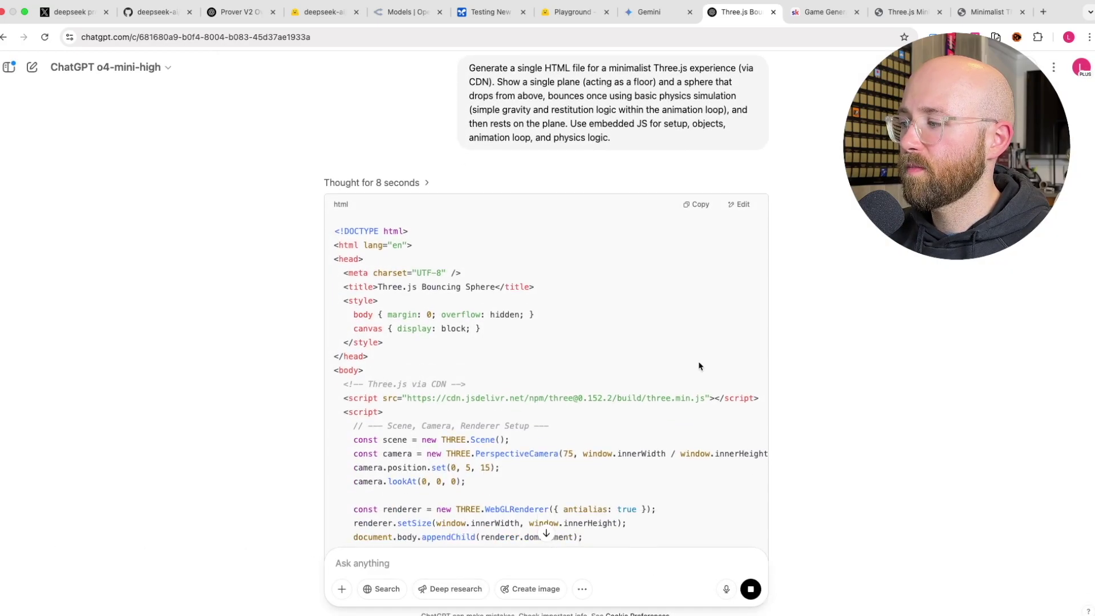
click(571, 12)
click(330, 604)
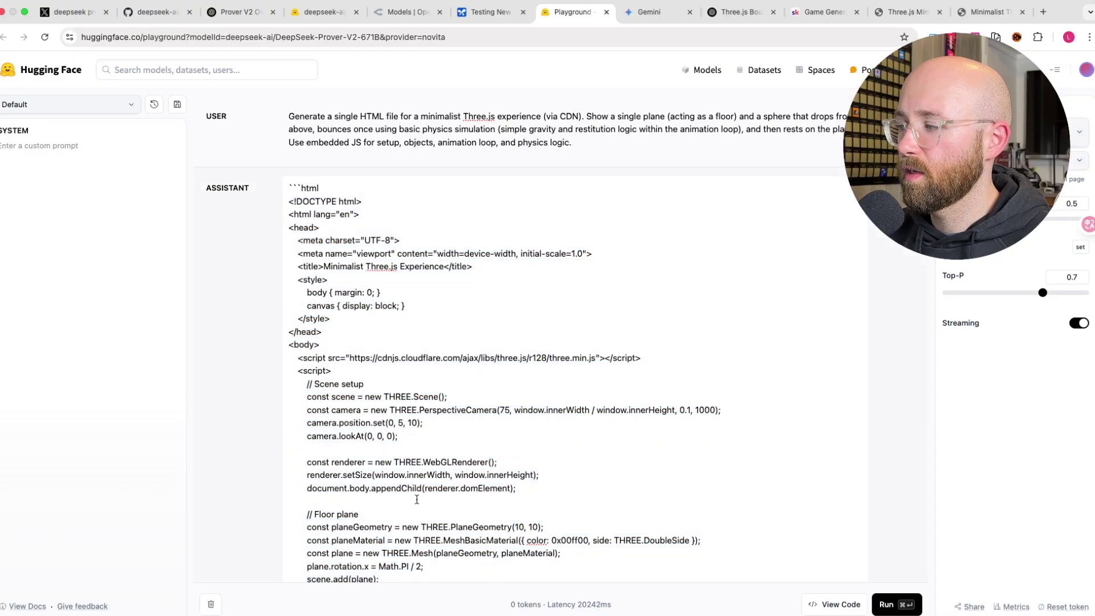
scroll(416, 500, down, 15)
click(273, 564)
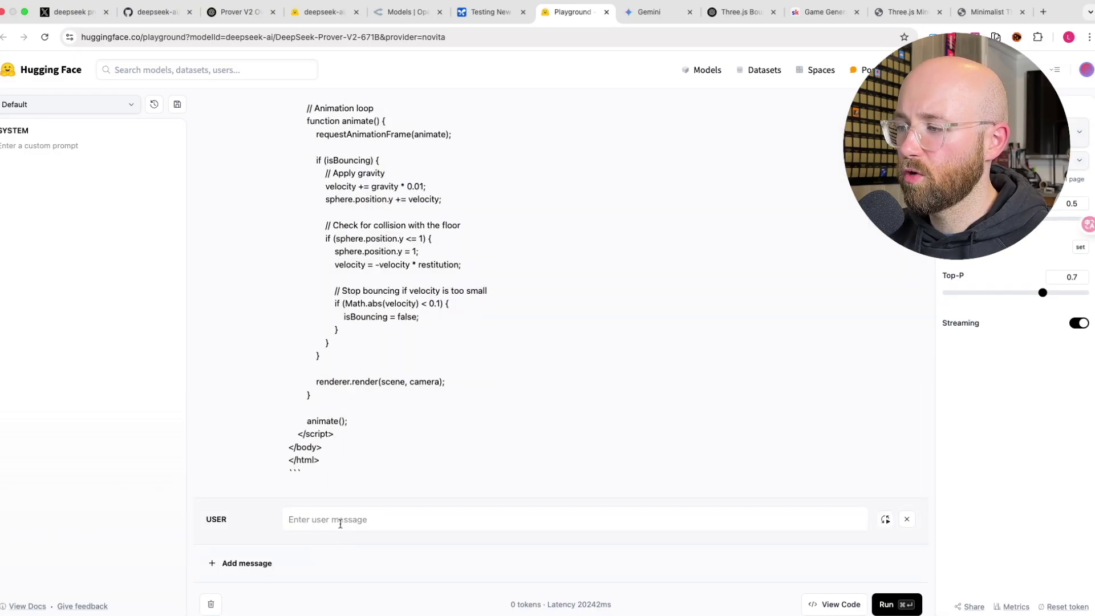
key(super+v)
key(super+Return)
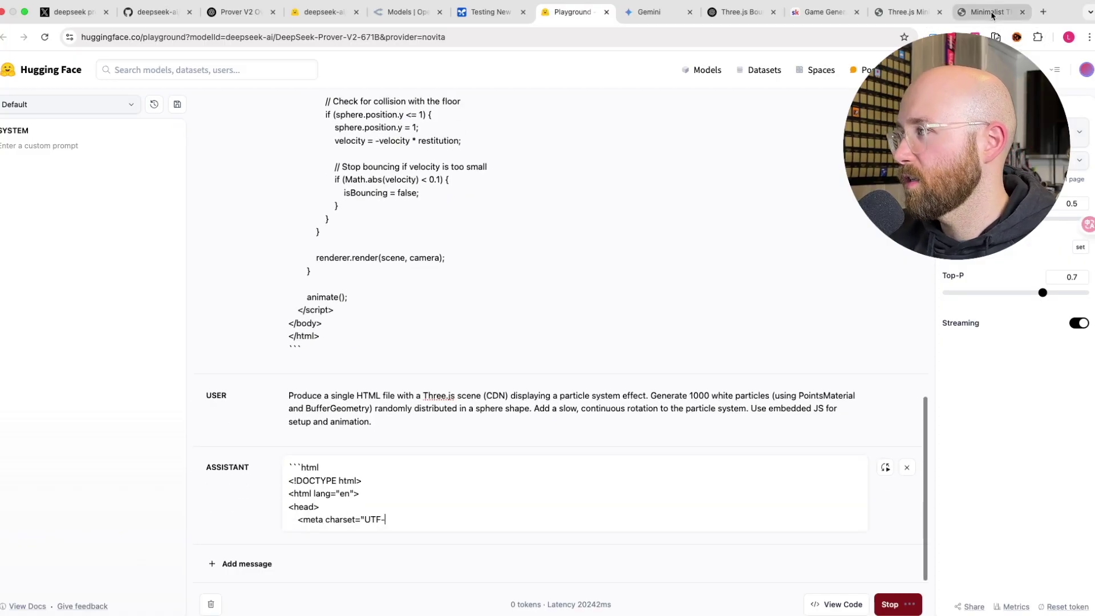
Check the local prover.html scene and Prover's streaming reply, then view Gemini's particle sphere.
click(991, 12)
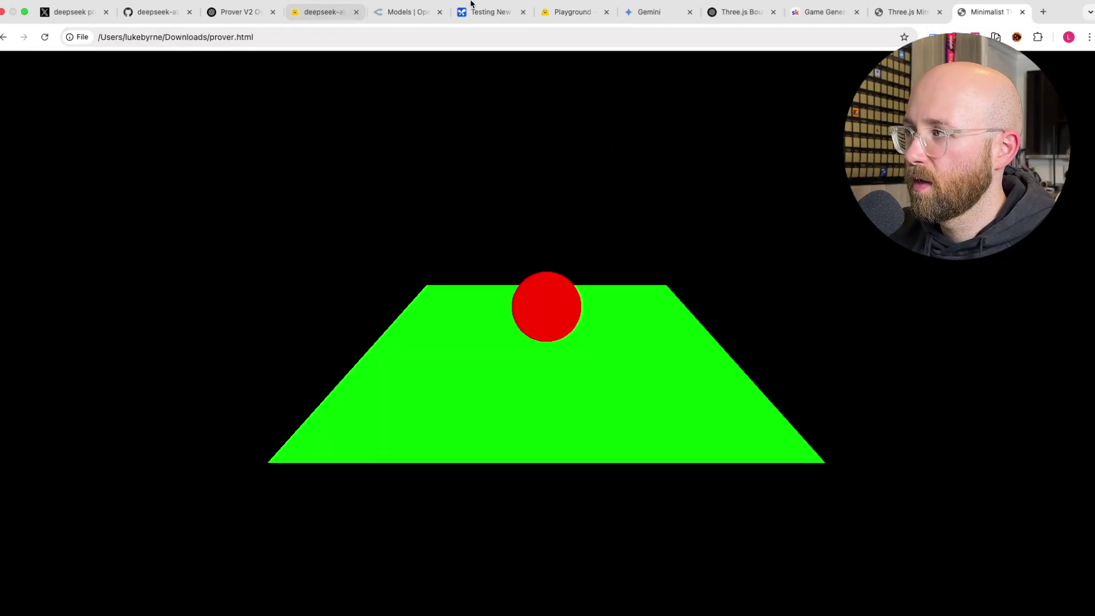
click(564, 12)
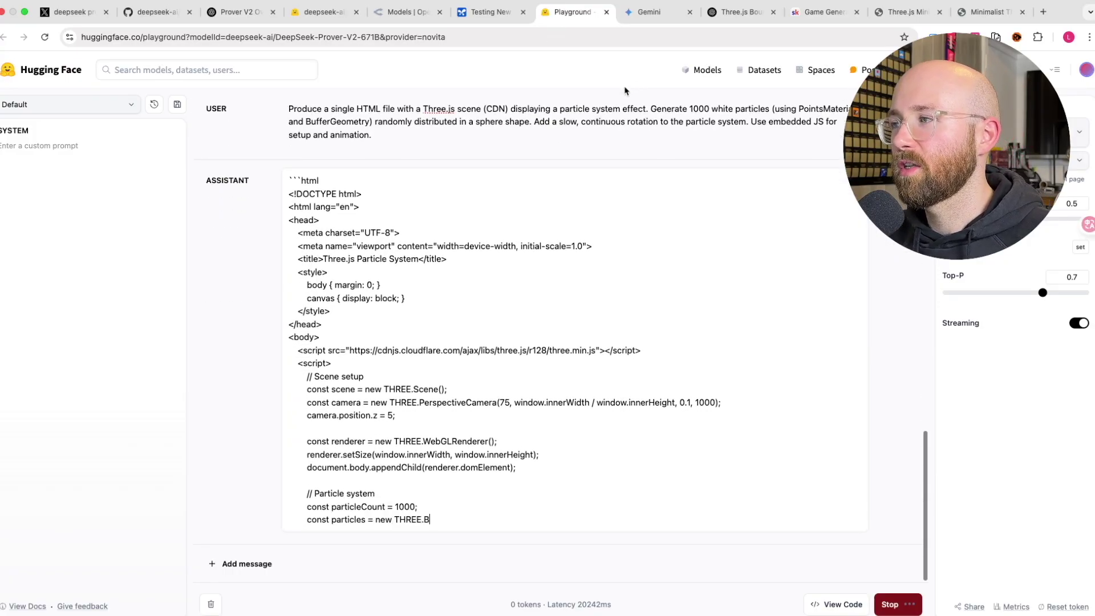
click(668, 16)
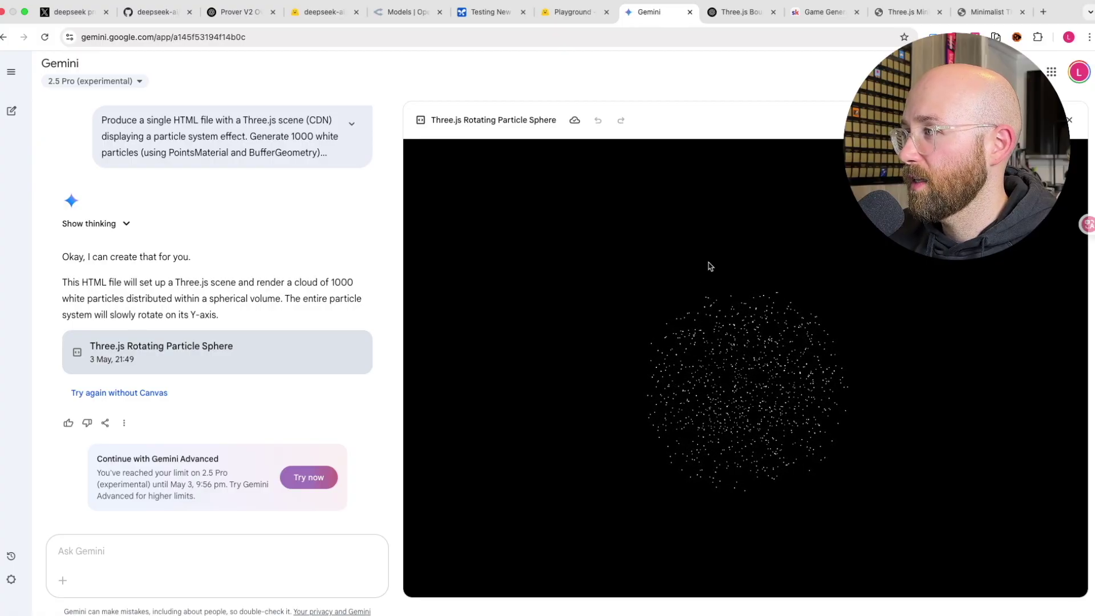
Preview ChatGPT's Three.js Particle Sphere code and compare it with Gemini's particle cloud.
click(740, 27)
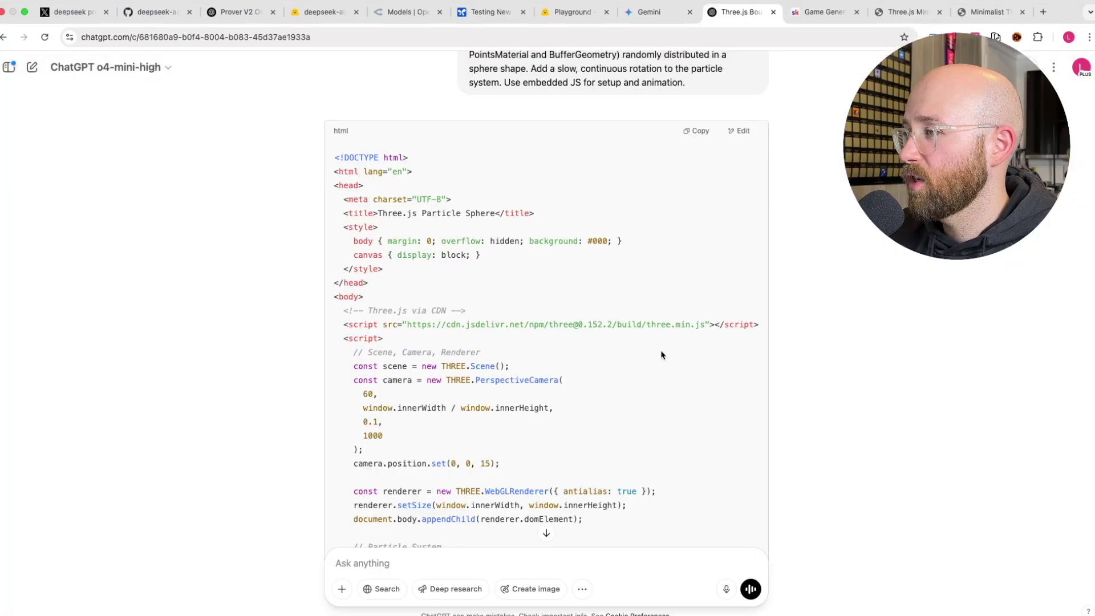
scroll(683, 373, down, 10)
scroll(683, 374, down, 5)
click(739, 94)
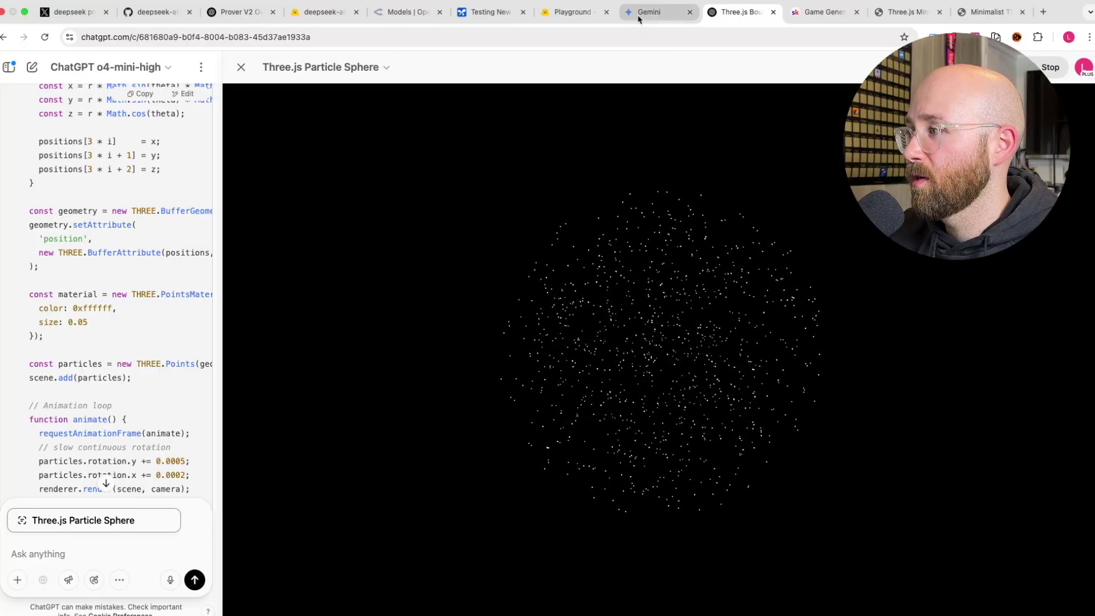
click(642, 15)
click(714, 19)
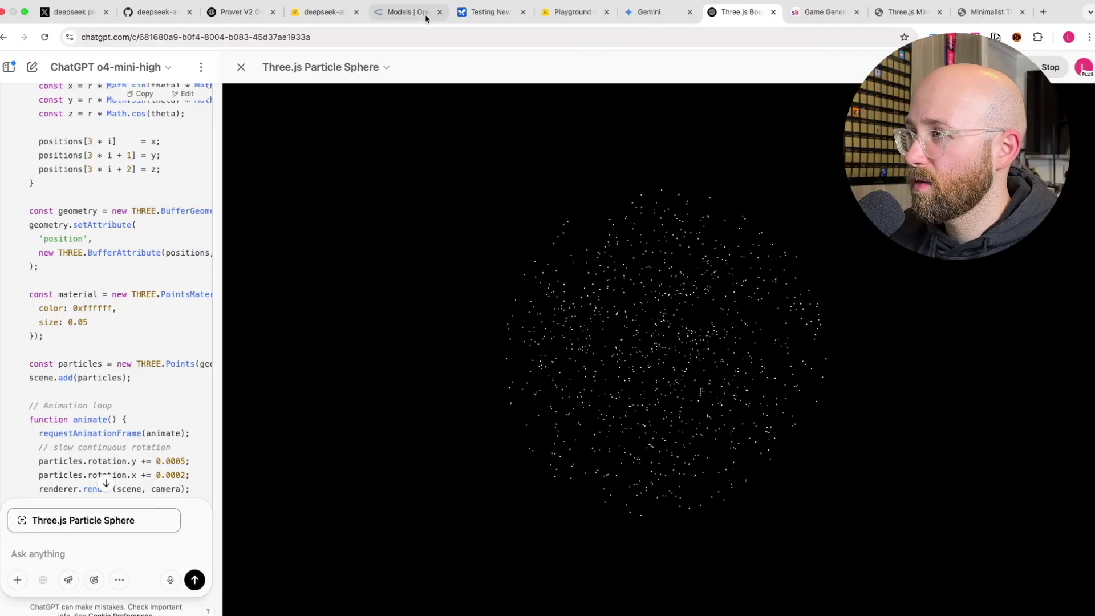
Copy Prover's particle-system HTML into prover.html and bring the prover.html page back up in Chrome.
click(567, 12)
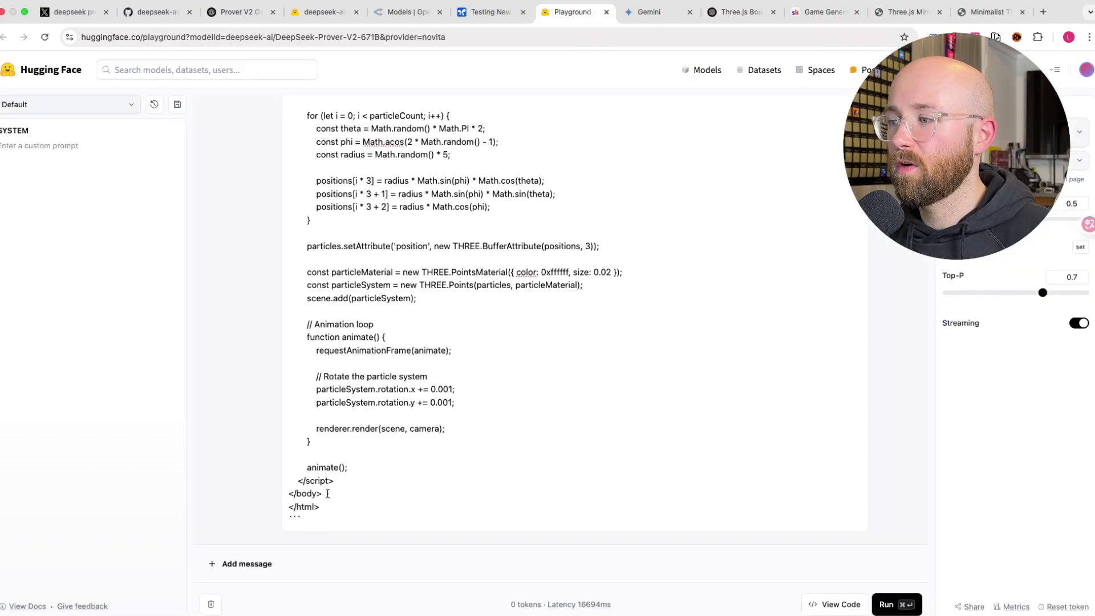
drag(326, 506, 288, 465)
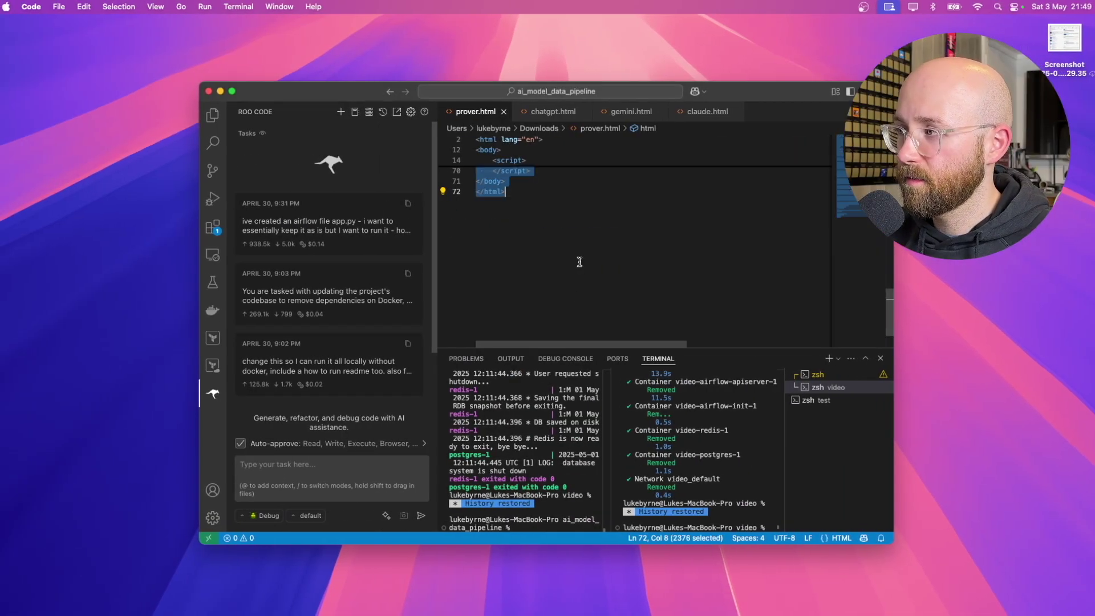
key(ctrl+Right)
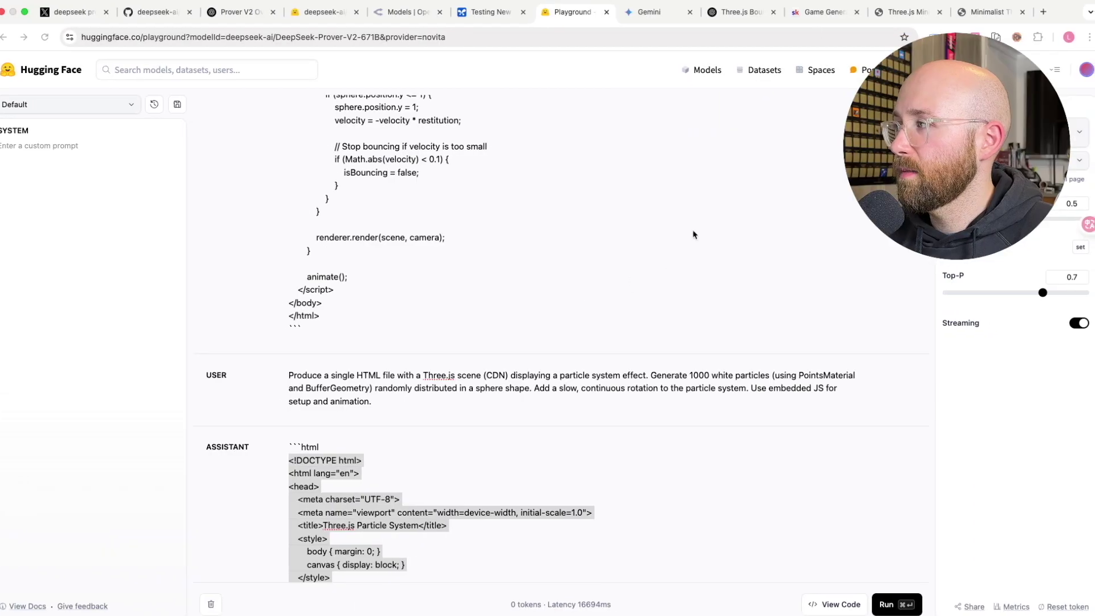
click(950, 9)
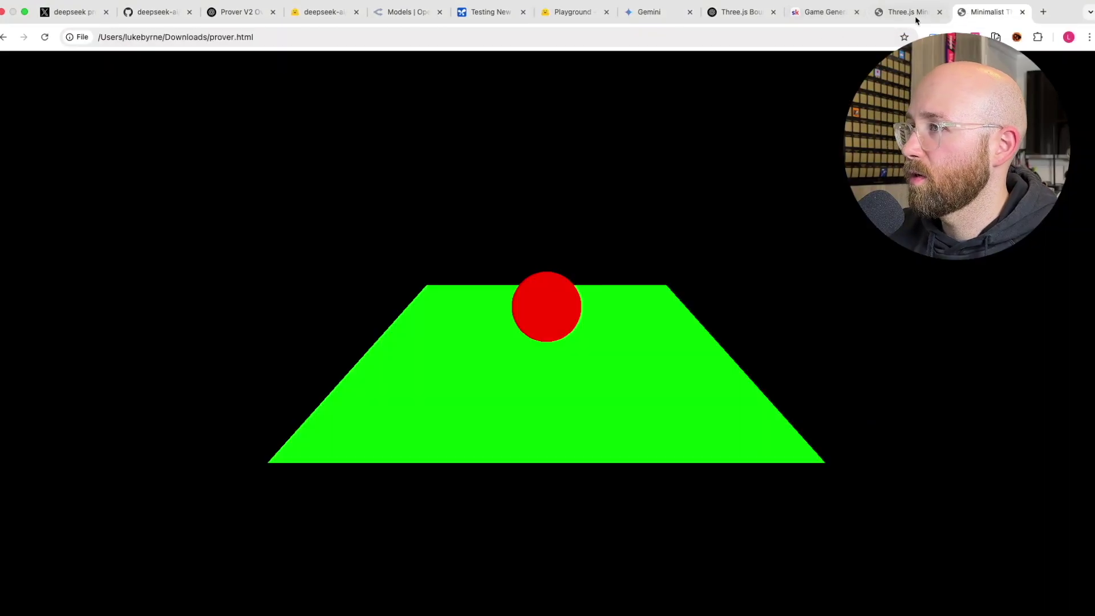
Reload prover.html to render Prover's particle scene and compare it with the ChatGPT and Gemini spheres.
click(45, 37)
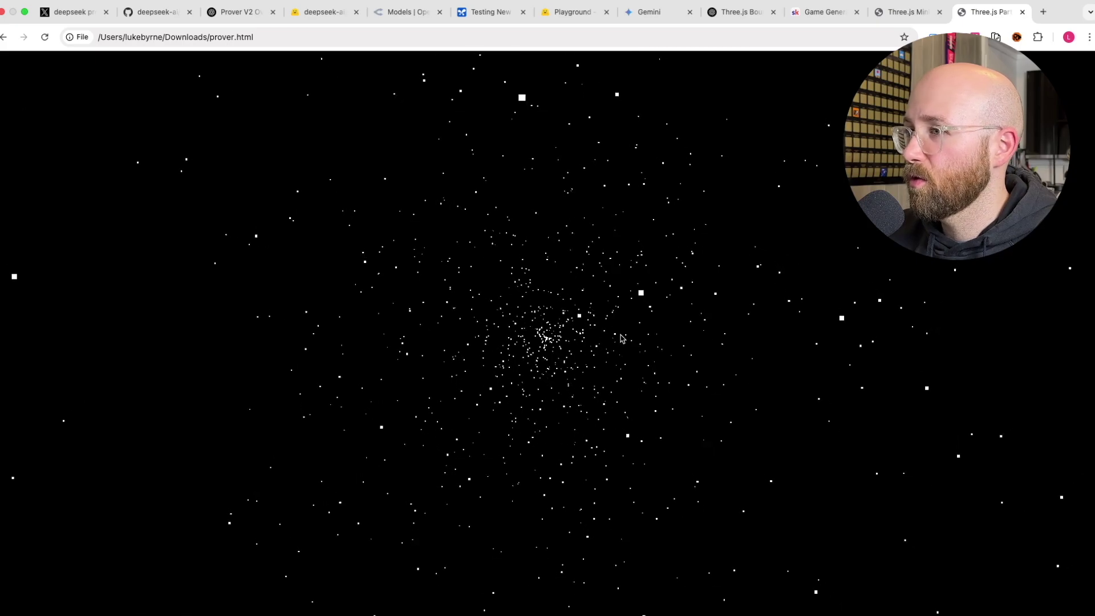
click(752, 14)
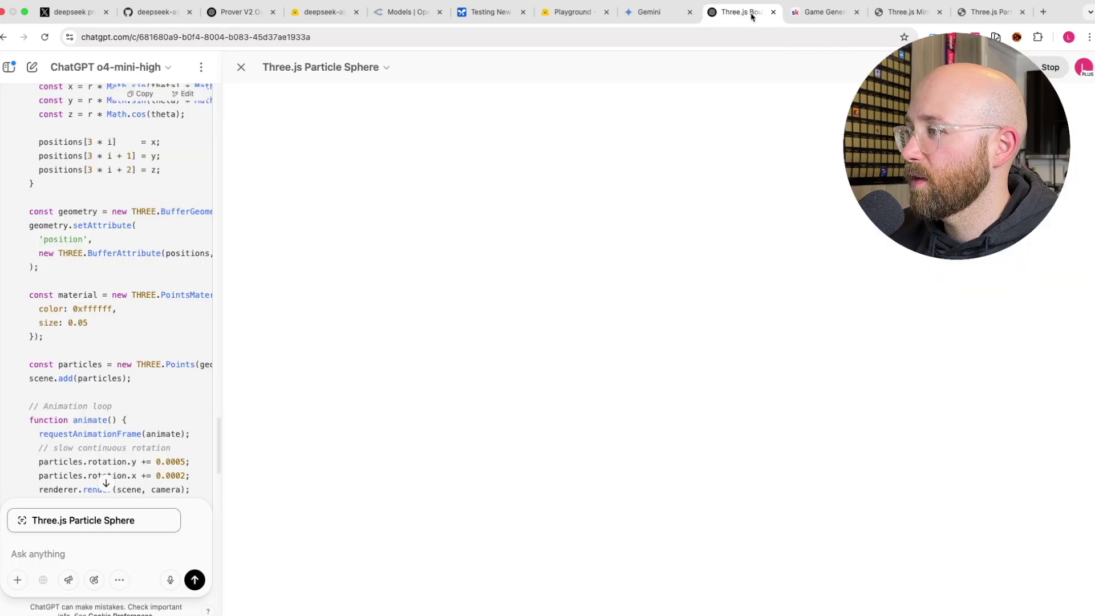
click(656, 13)
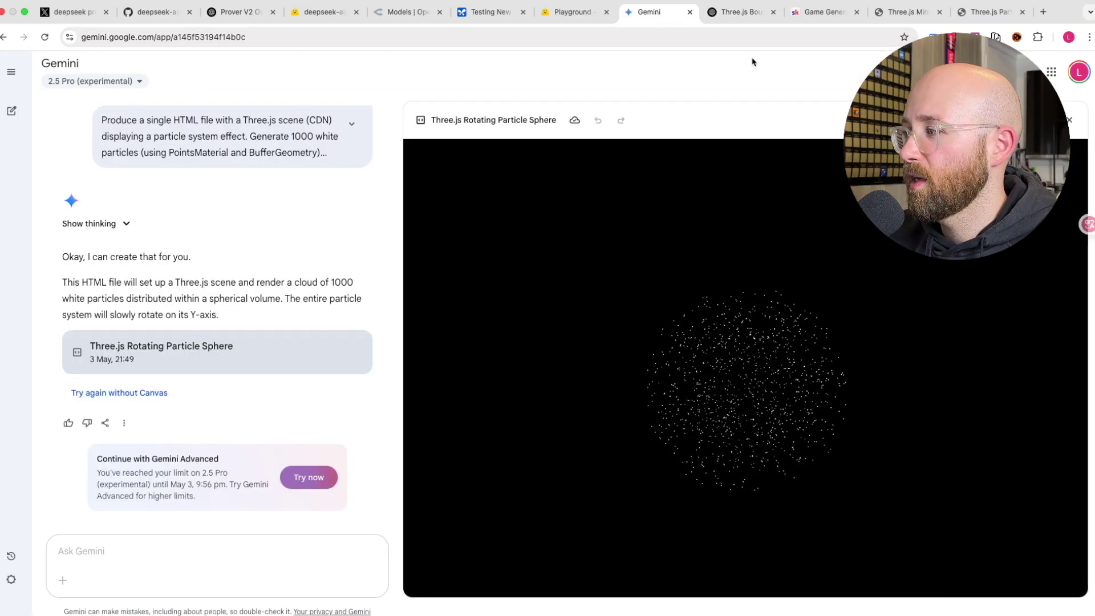
click(730, 12)
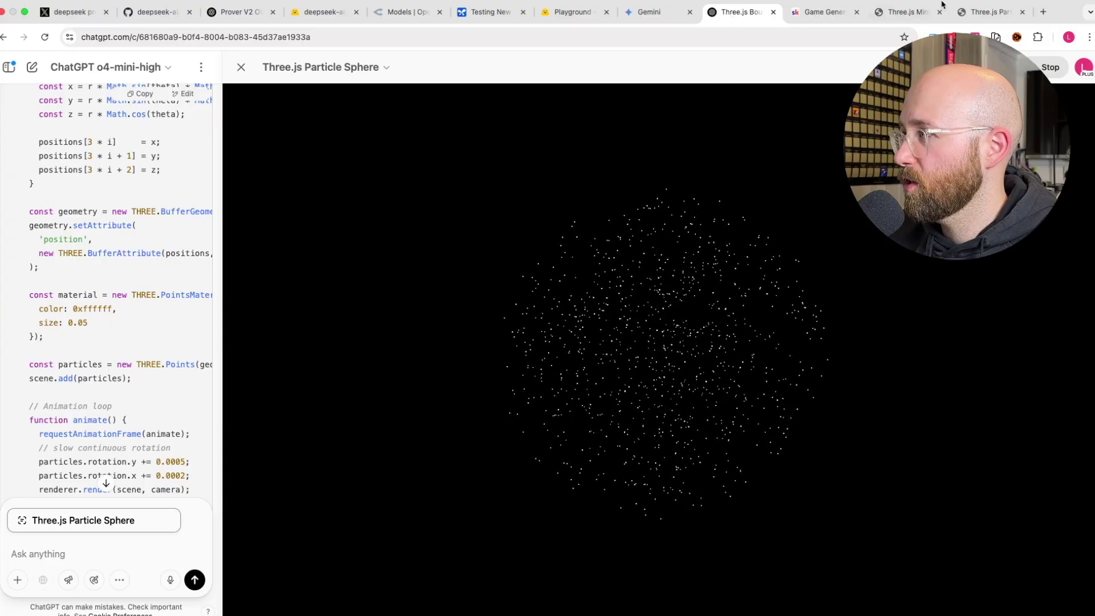
click(984, 13)
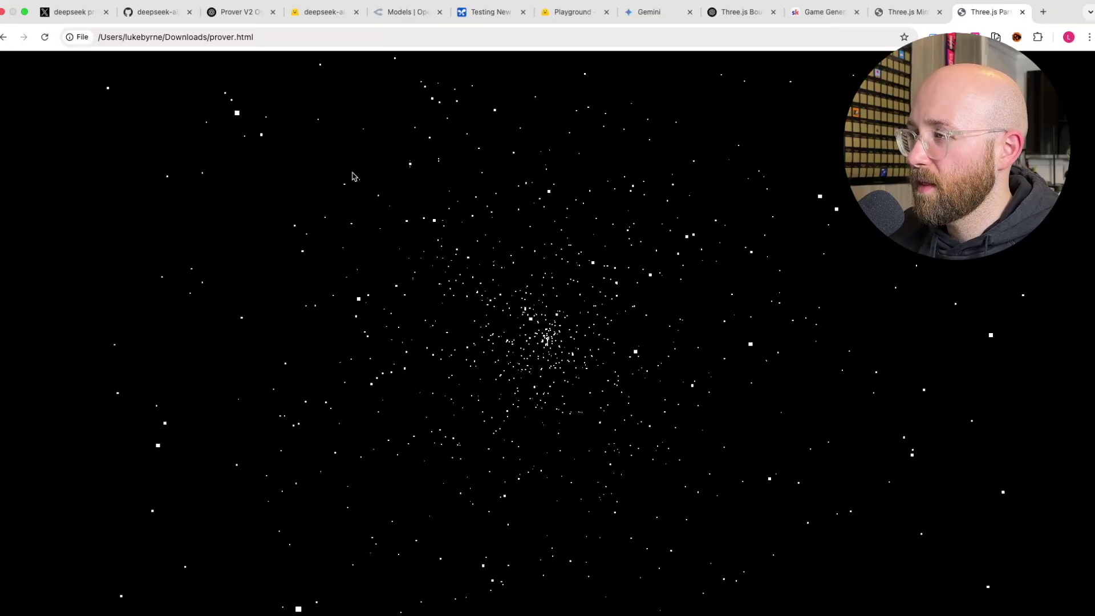
Open the Single-Page Website Generation Prompts lesson in the Skool prompt library.
click(317, 13)
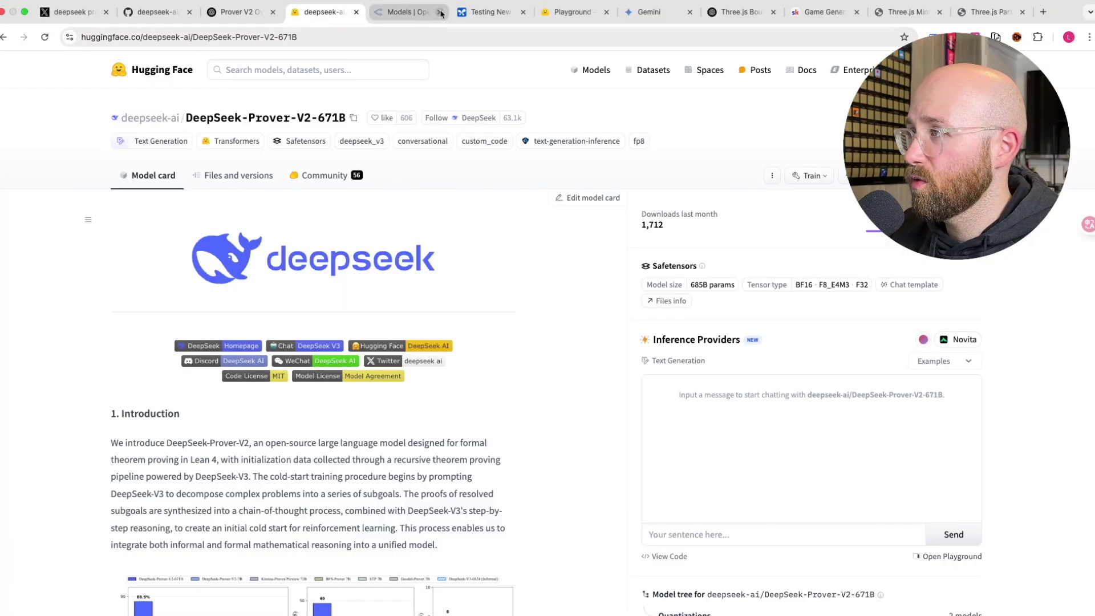
click(824, 12)
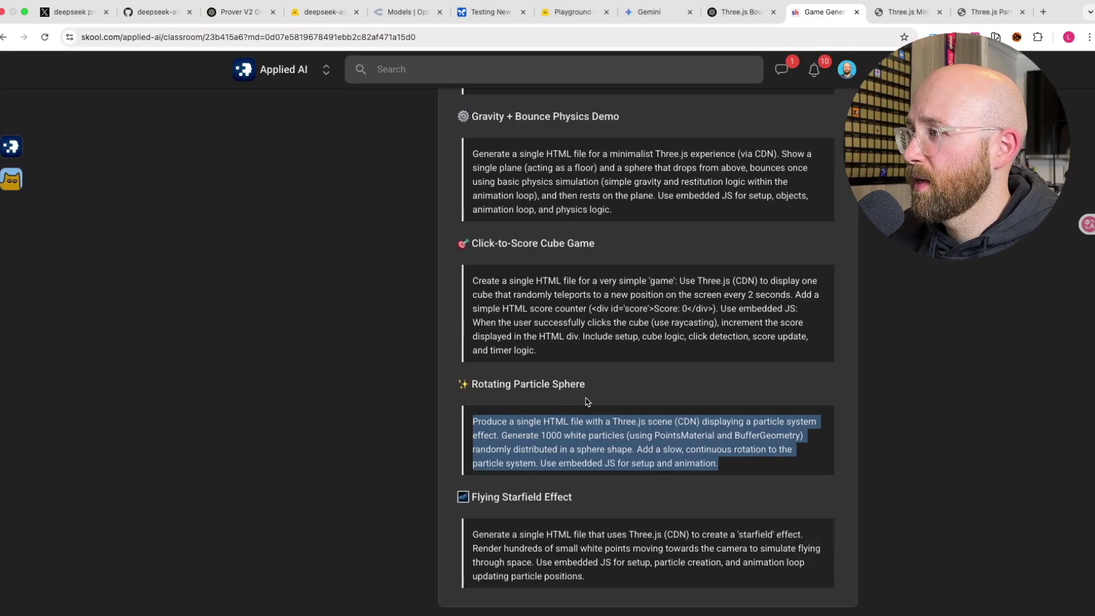
scroll(588, 402, up, 15)
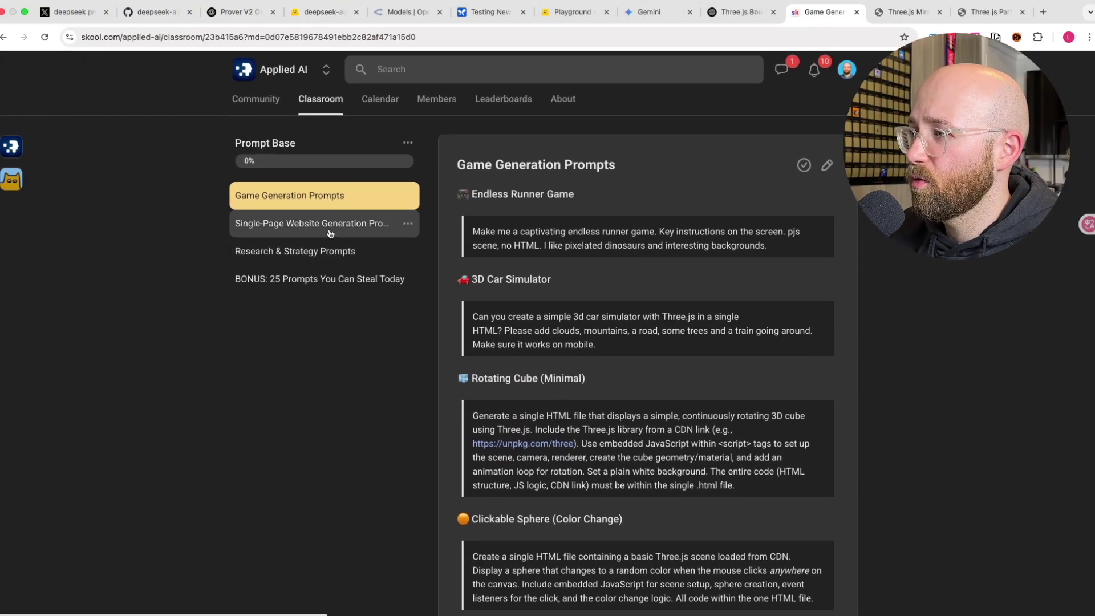
click(330, 233)
Find and copy the Minimalist Dark Portfolio Website prompt.
scroll(606, 409, down, 15)
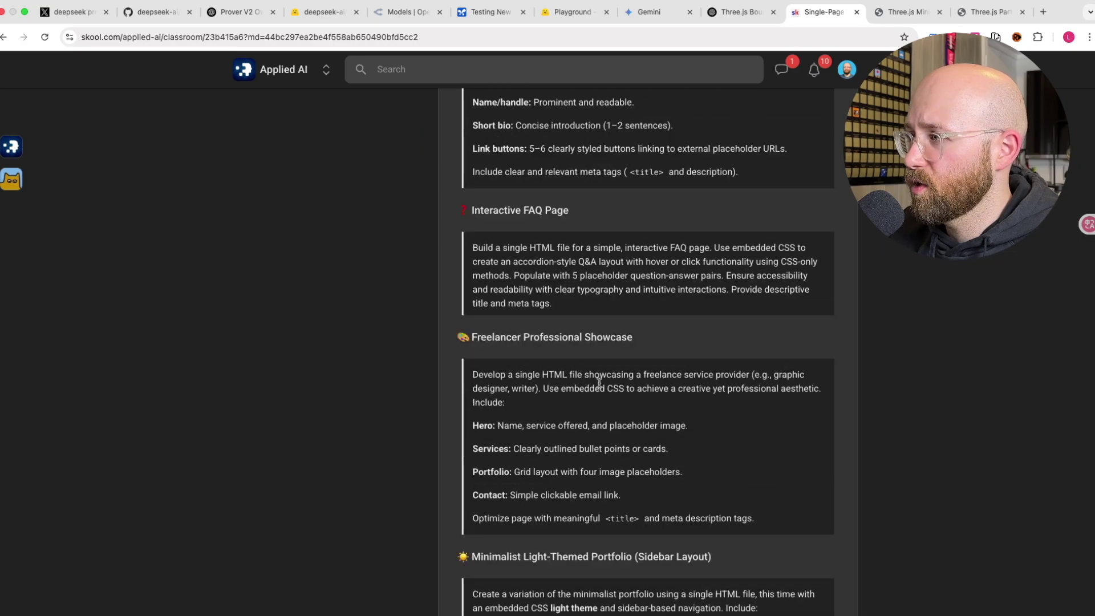
scroll(608, 385, down, 6)
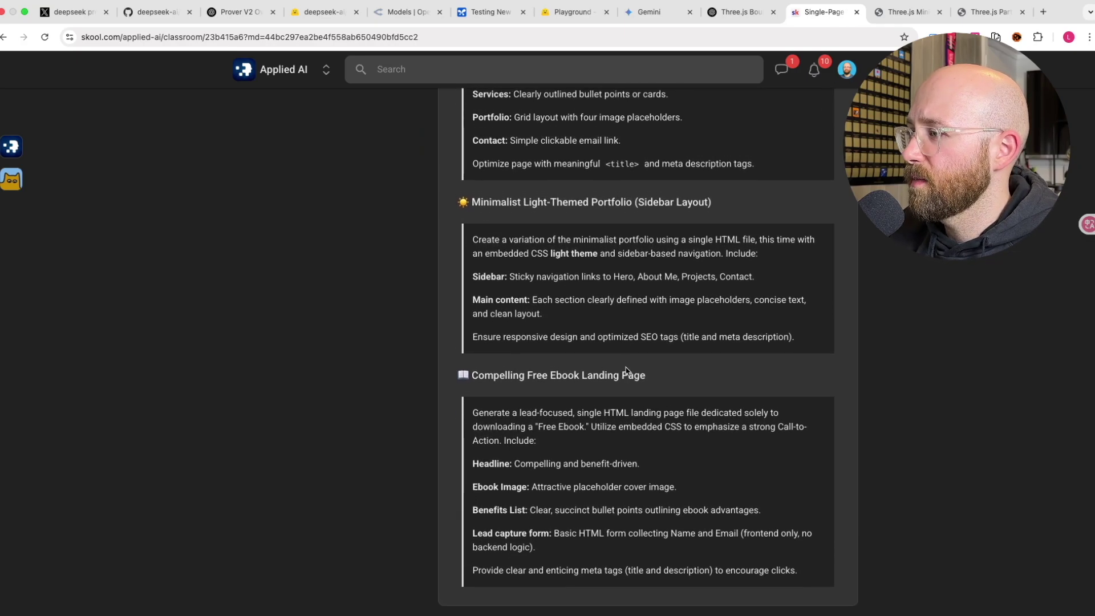
scroll(513, 388, up, 10)
scroll(492, 379, up, 5)
scroll(494, 379, down, 3)
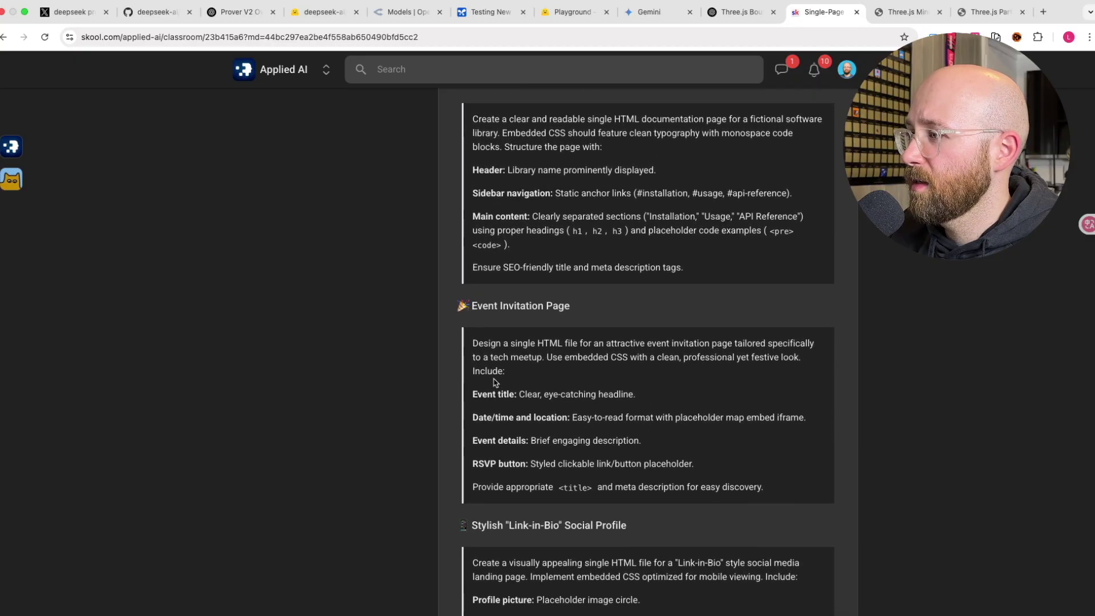
scroll(484, 371, up, 3)
scroll(478, 358, up, 10)
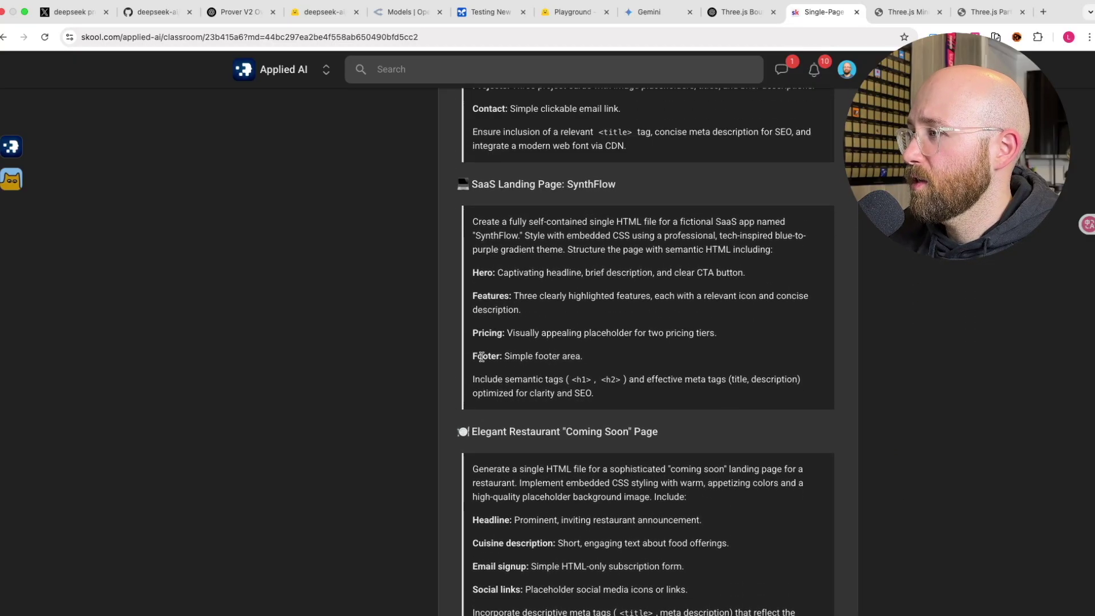
scroll(482, 357, up, 4)
scroll(482, 362, down, 5)
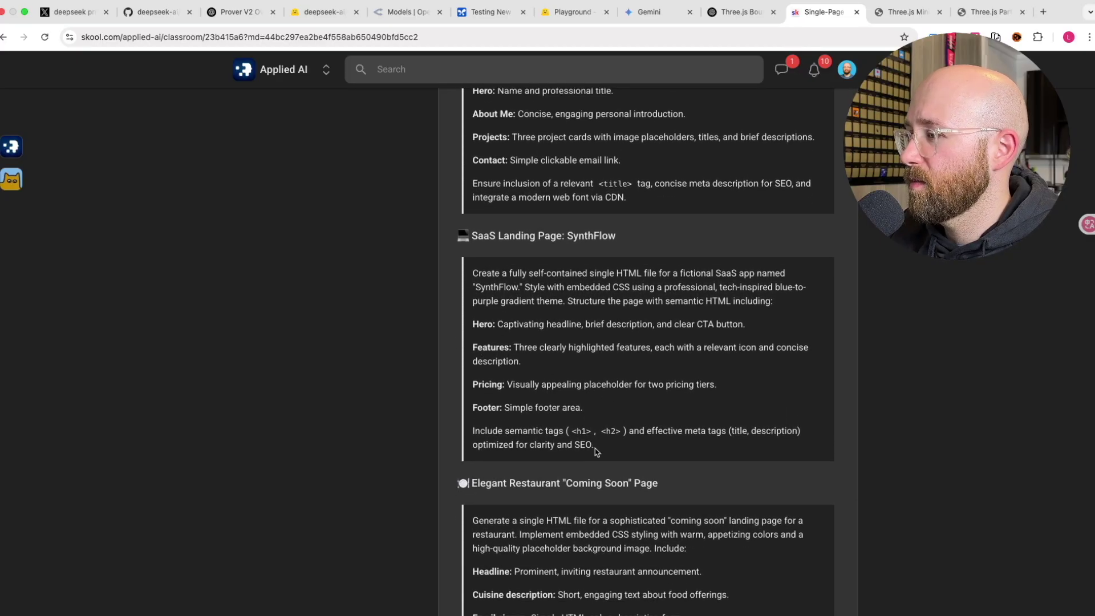
scroll(595, 450, up, 7)
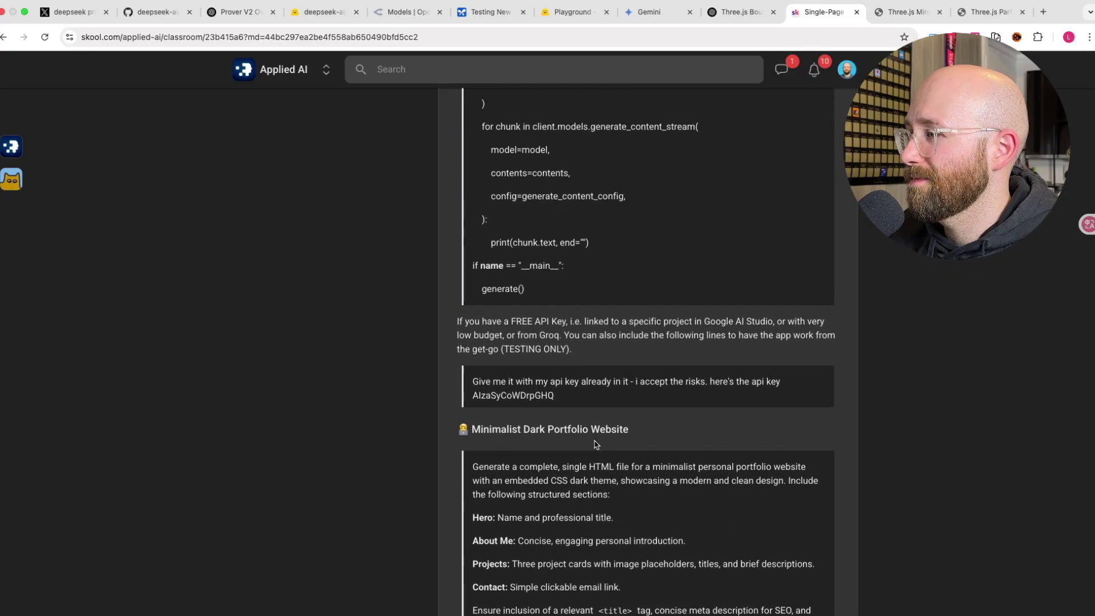
scroll(596, 444, down, 4)
scroll(598, 429, up, 1)
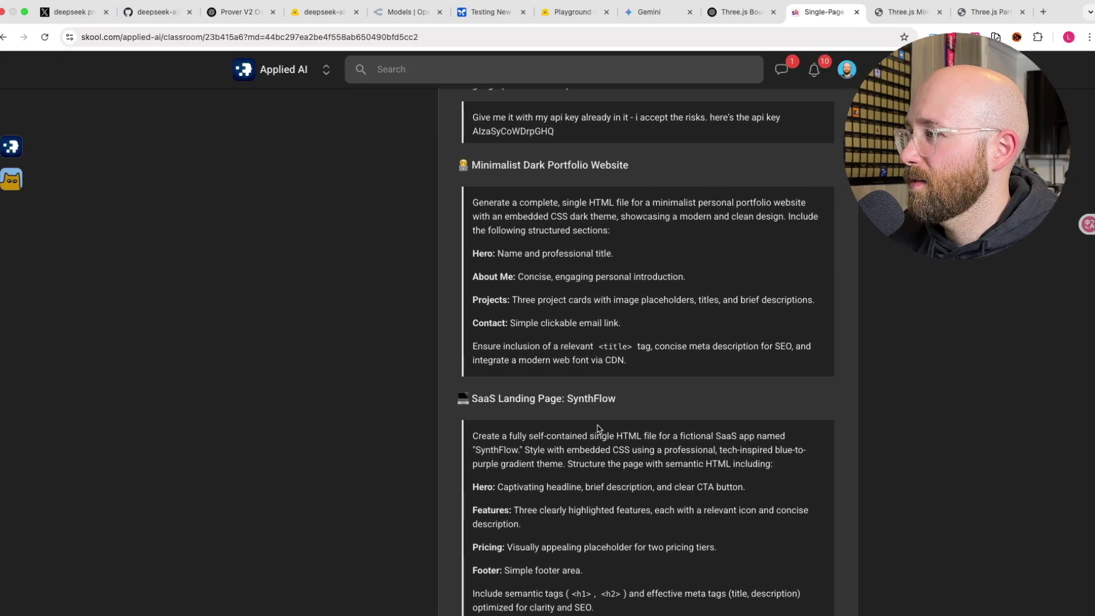
drag(637, 361, 483, 202)
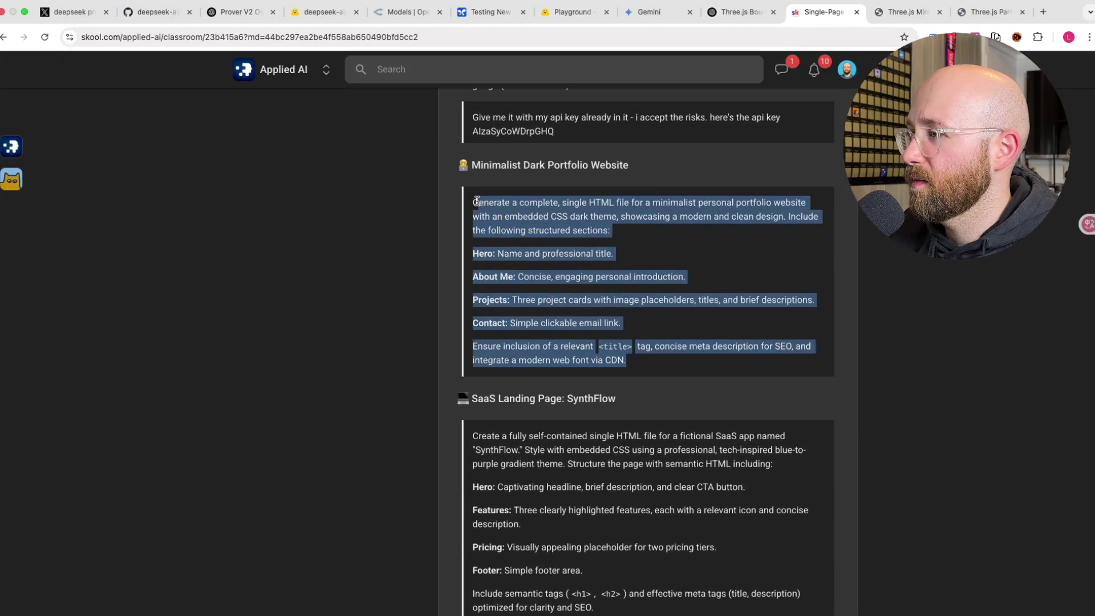
right_click(483, 206)
click(505, 232)
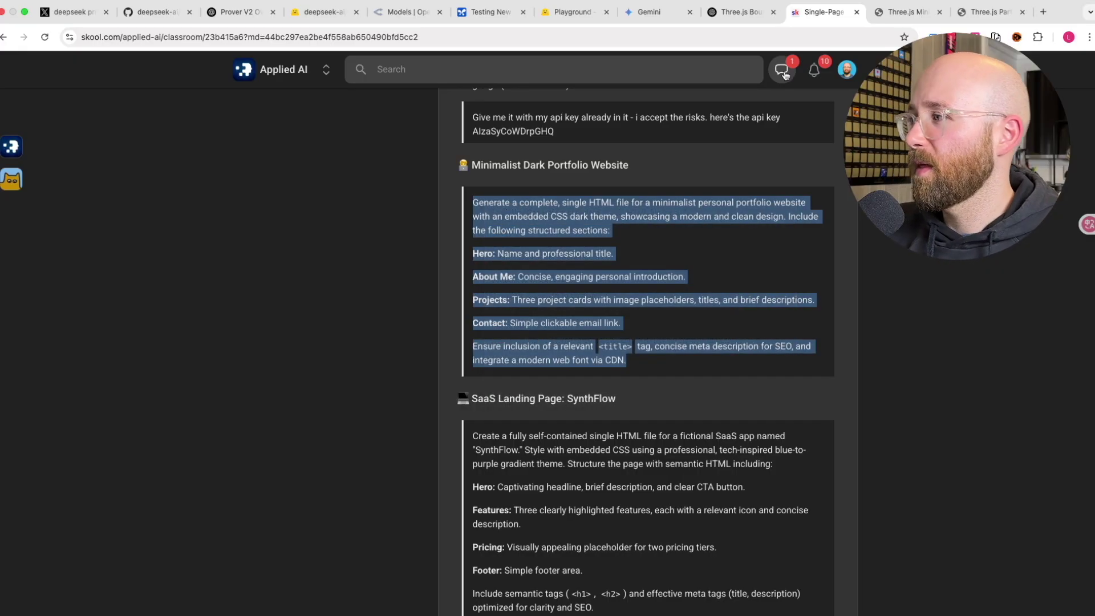
Paste the portfolio prompt into ChatGPT, add 'The projects should be real life physics/math projects', and send it.
click(736, 12)
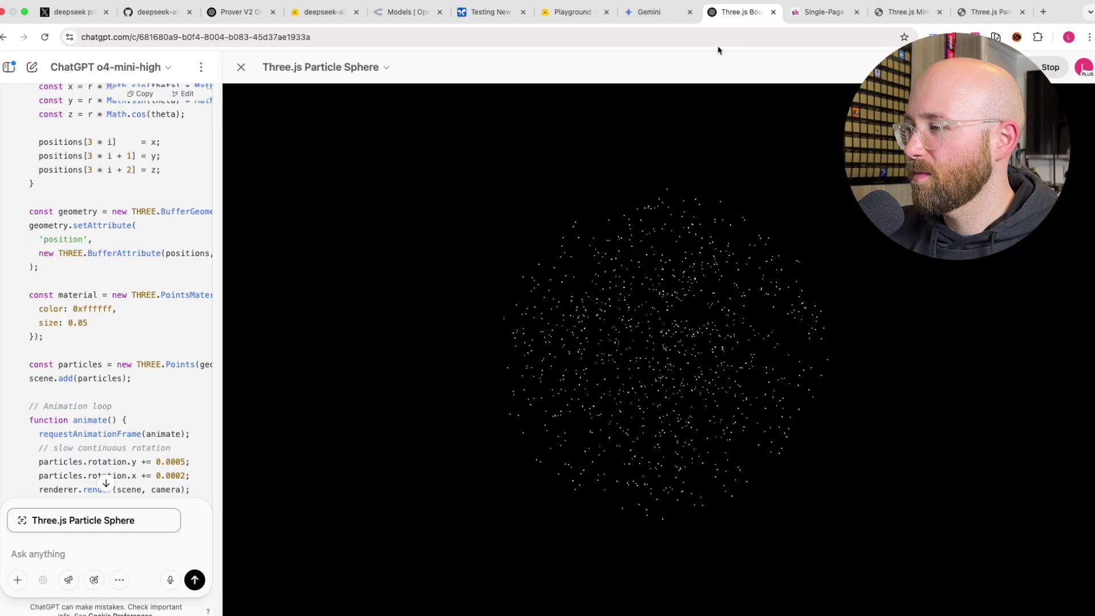
click(241, 67)
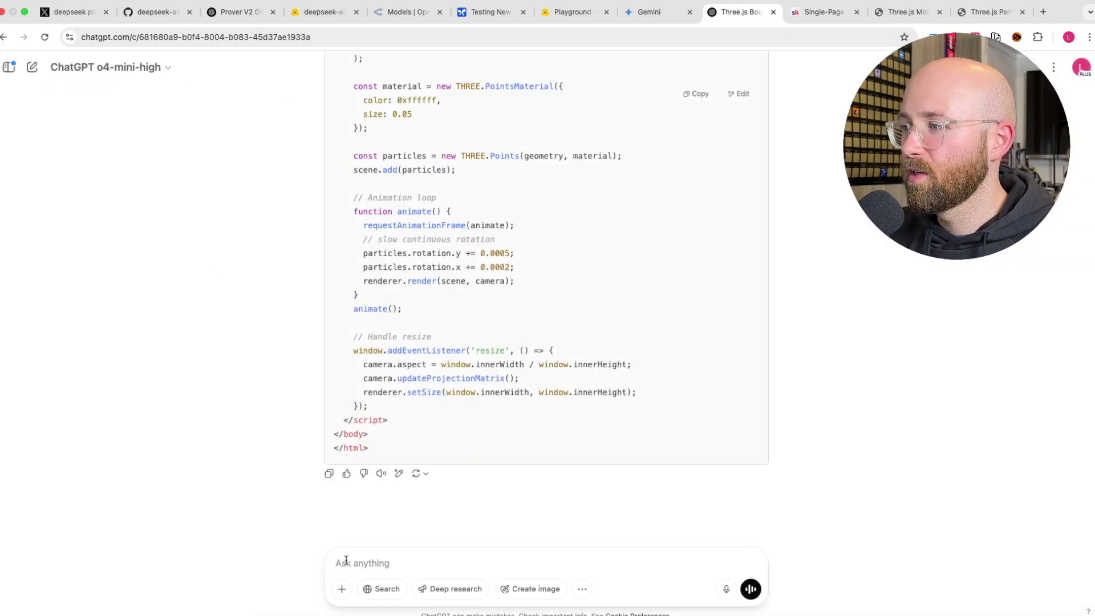
key(super+v)
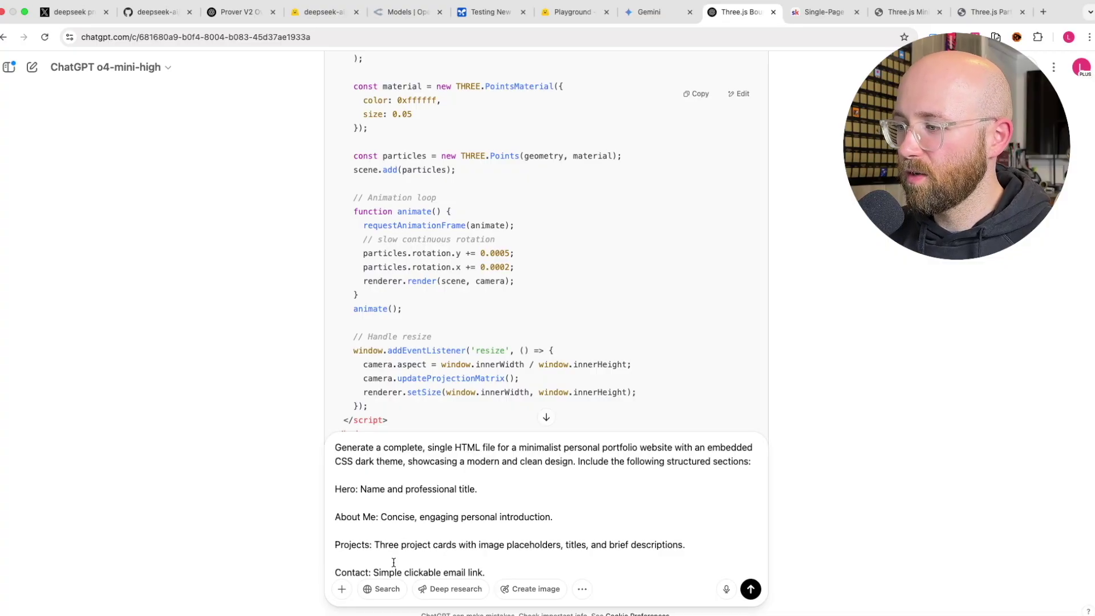
key(shift+Return)
key(shift+Return)
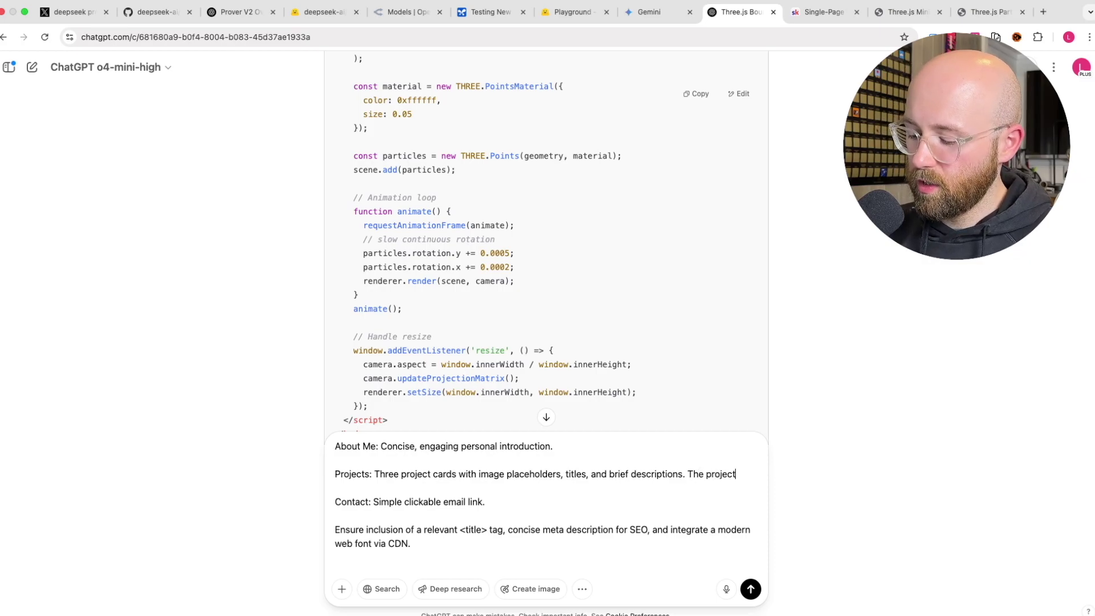
text(oul)
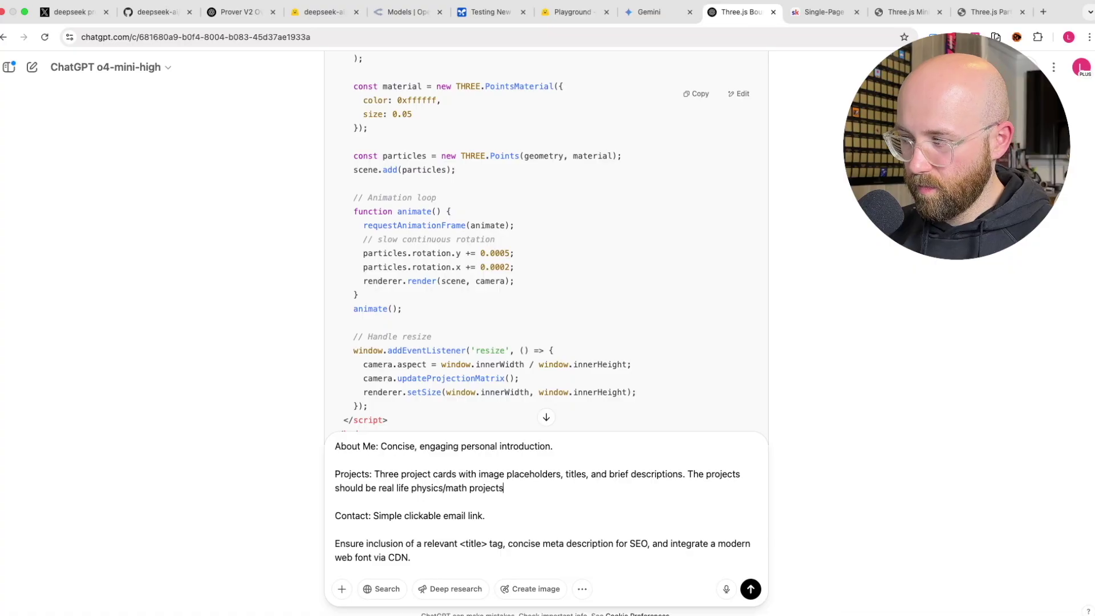
key(super+a)
key(Return)
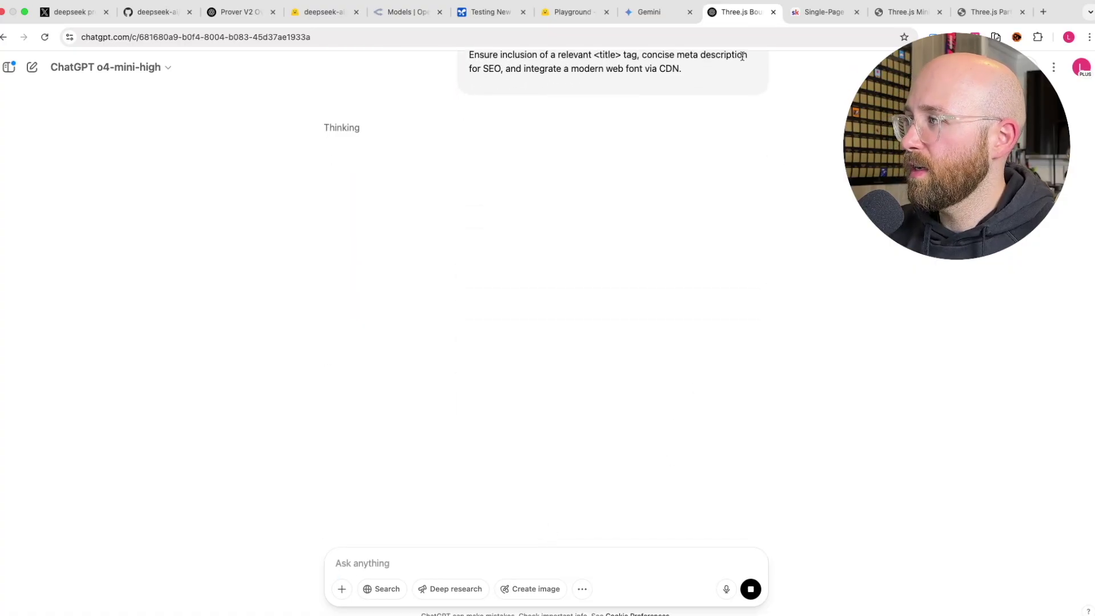
Open a new Google AI Studio chat and paste the portfolio prompt.
click(649, 11)
key(super+a)
text(ais)
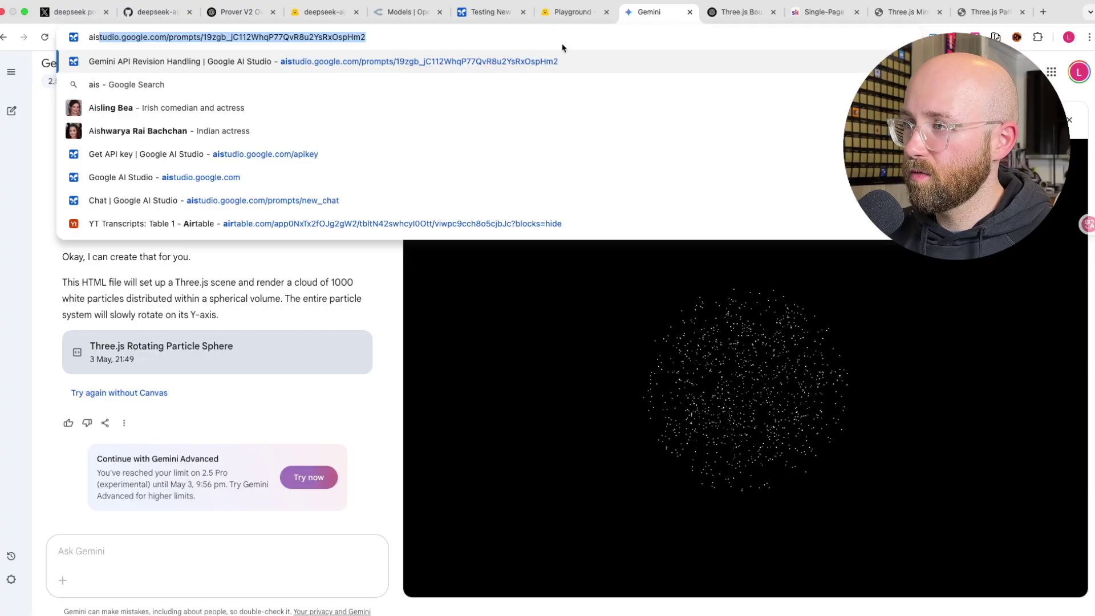
key(Return)
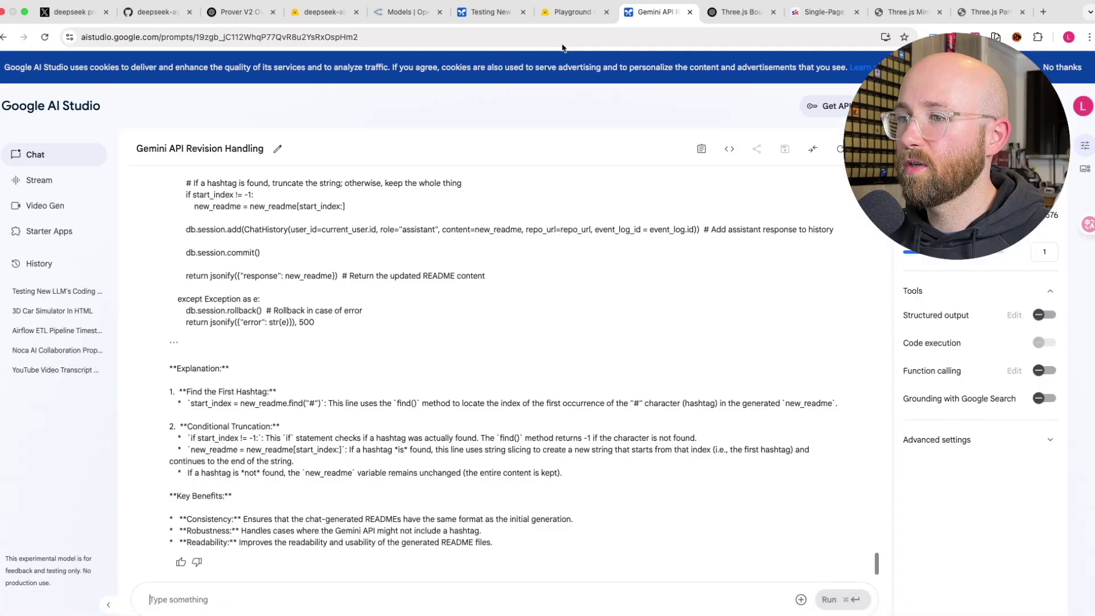
click(67, 164)
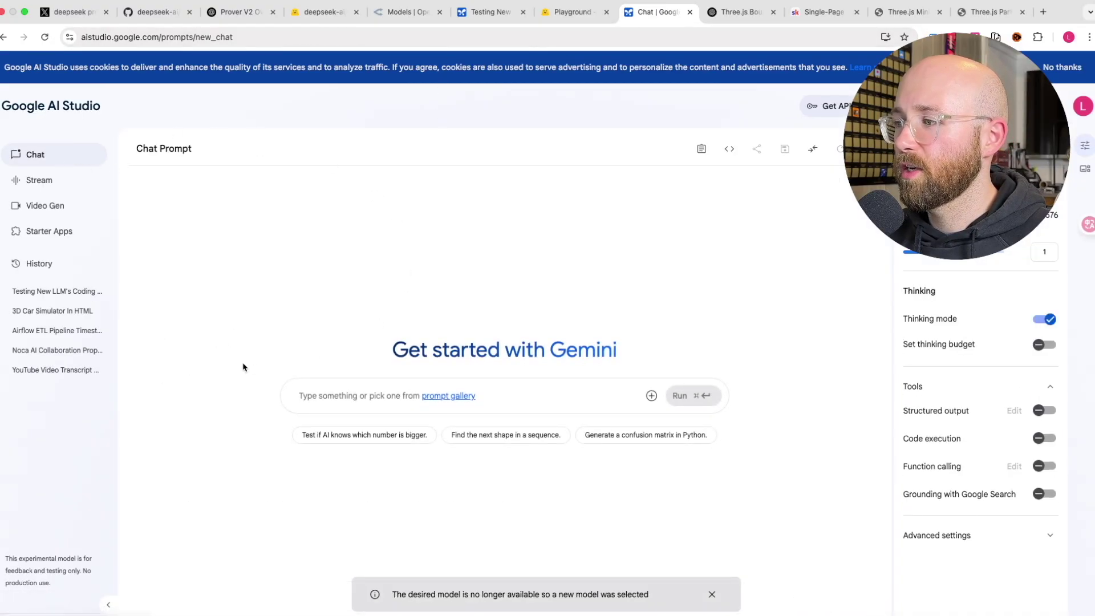
key(super+v)
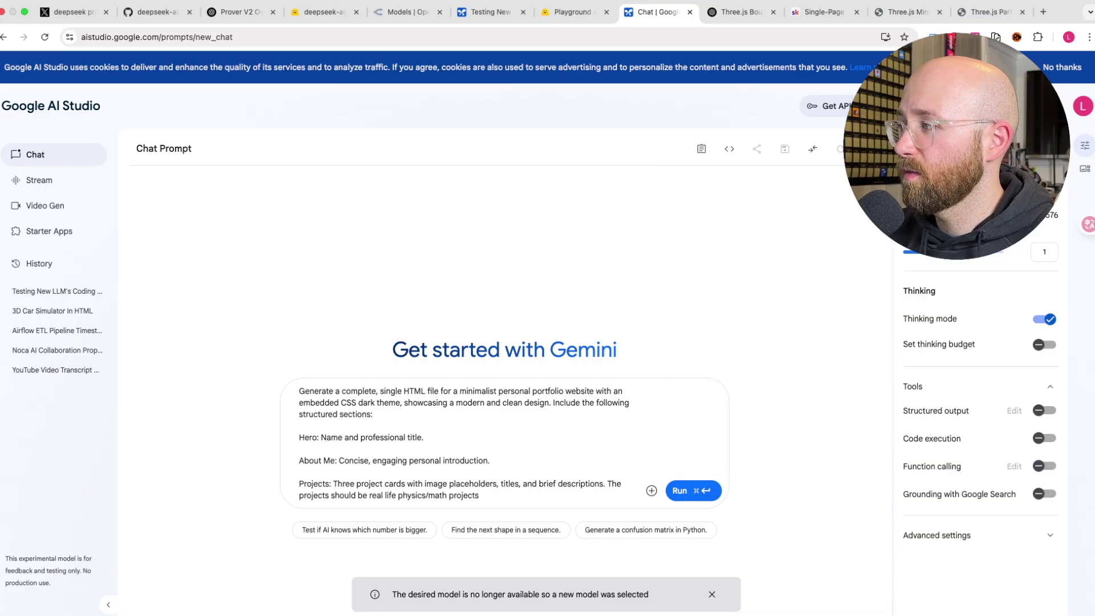
Select Gemini 2.5 Pro Preview as the model and run the prompt.
click(958, 191)
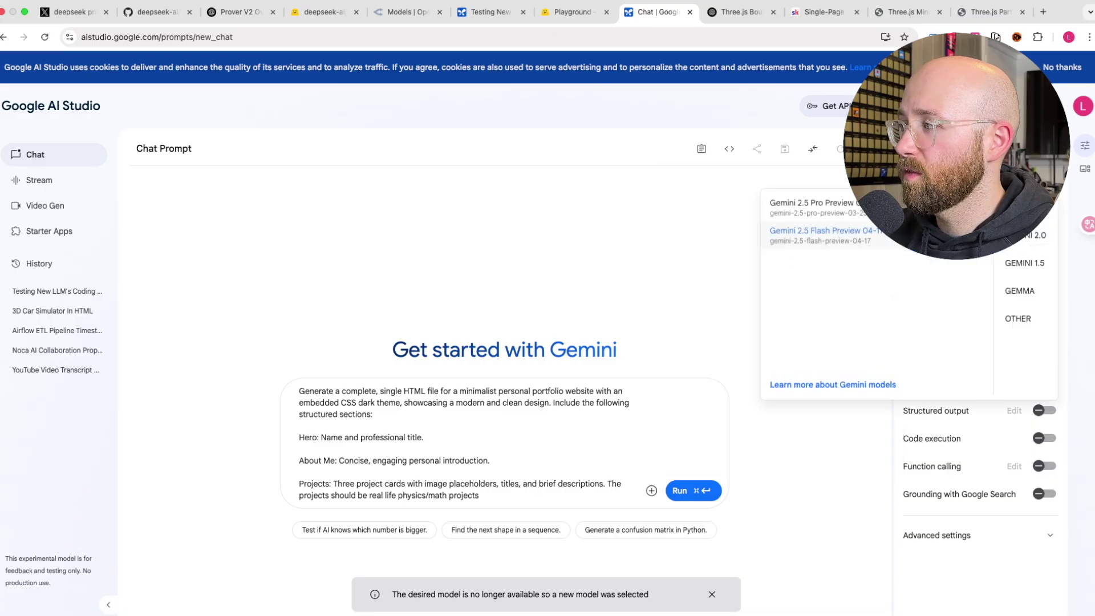
click(846, 209)
click(699, 489)
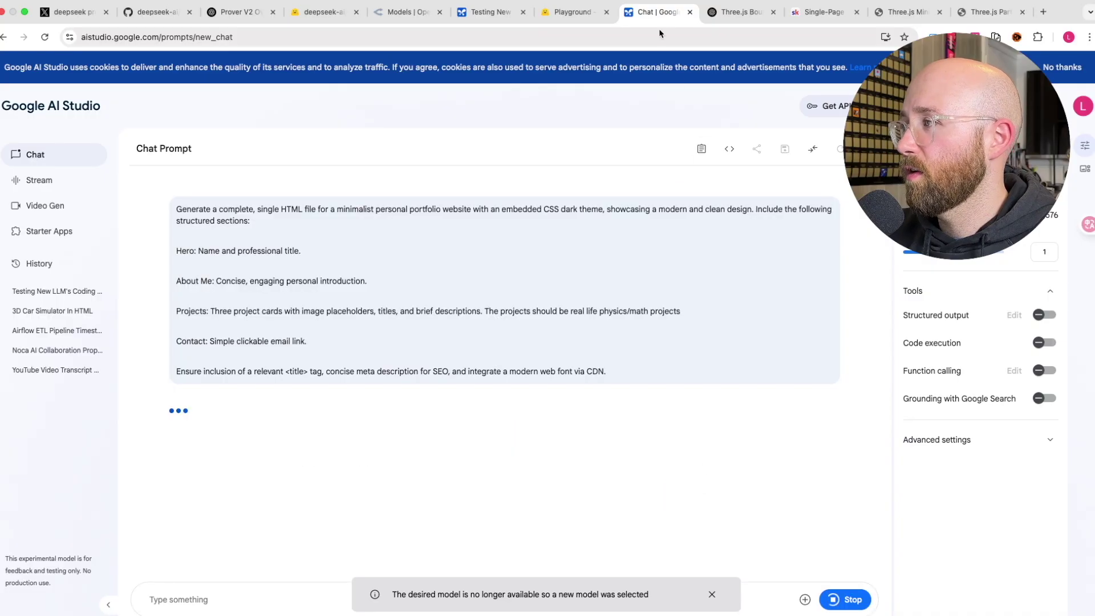
click(579, 12)
Add a user message with the portfolio prompt, run it on DeepSeek Prover V2, and select the returned HTML.
click(360, 535)
scroll(457, 534, down, 7)
scroll(484, 516, down, 6)
click(240, 563)
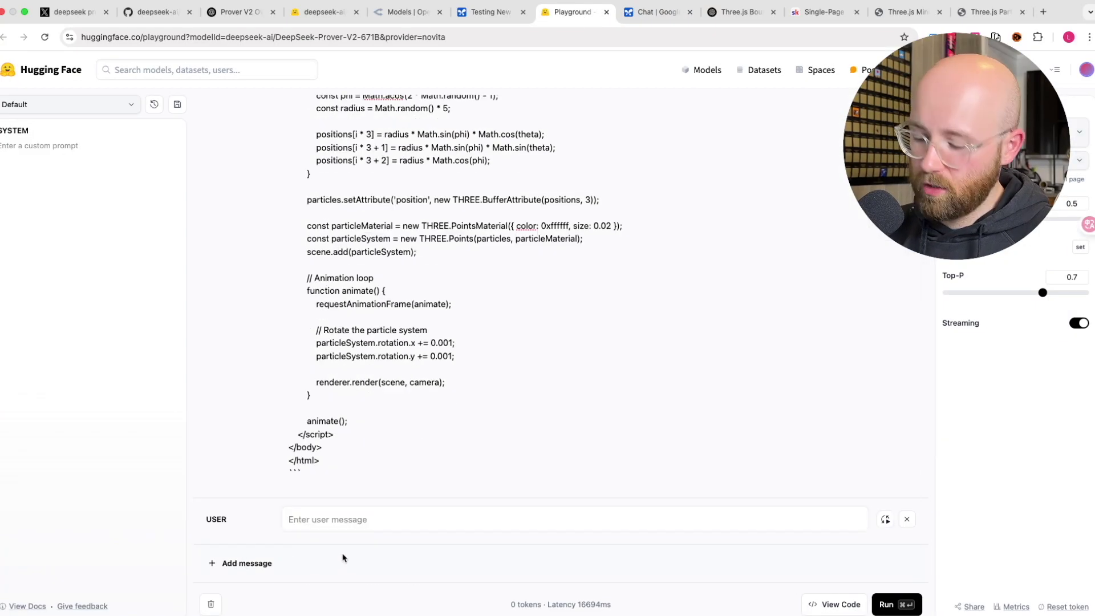
key(super+v)
click(885, 349)
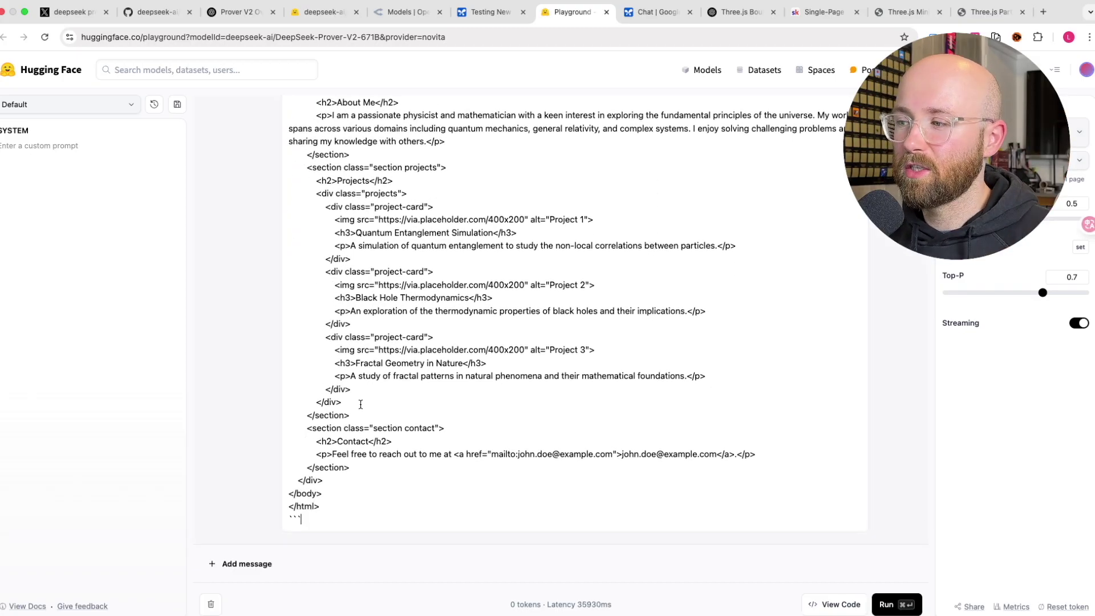
drag(328, 514, 283, 401)
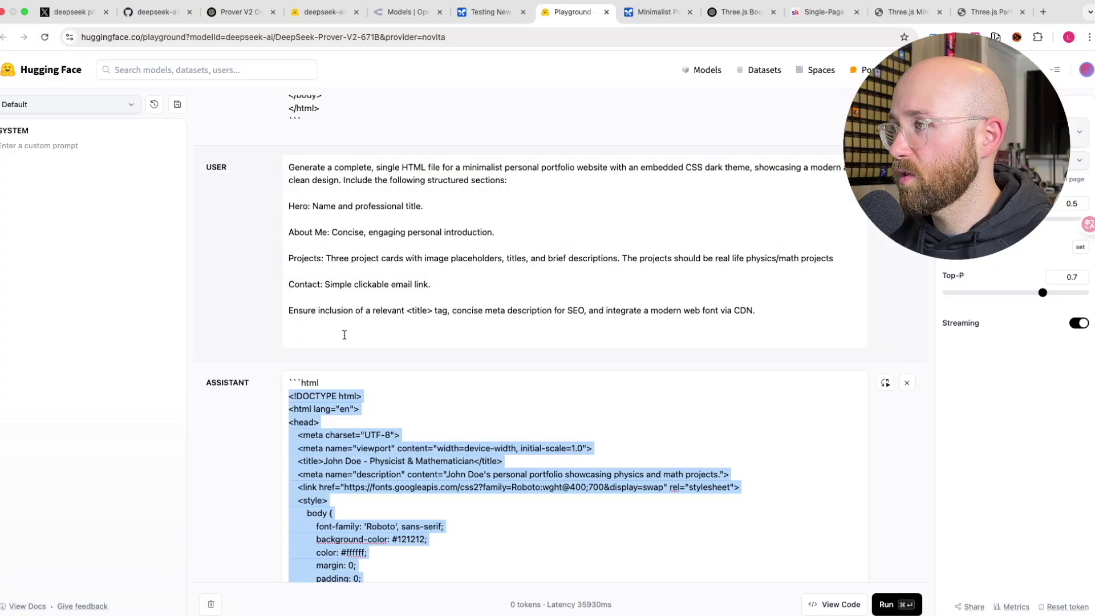
Replace prover.html's contents in VS Code with Prover's portfolio HTML.
key(super+Tab)
key(super+a)
key(super+v)
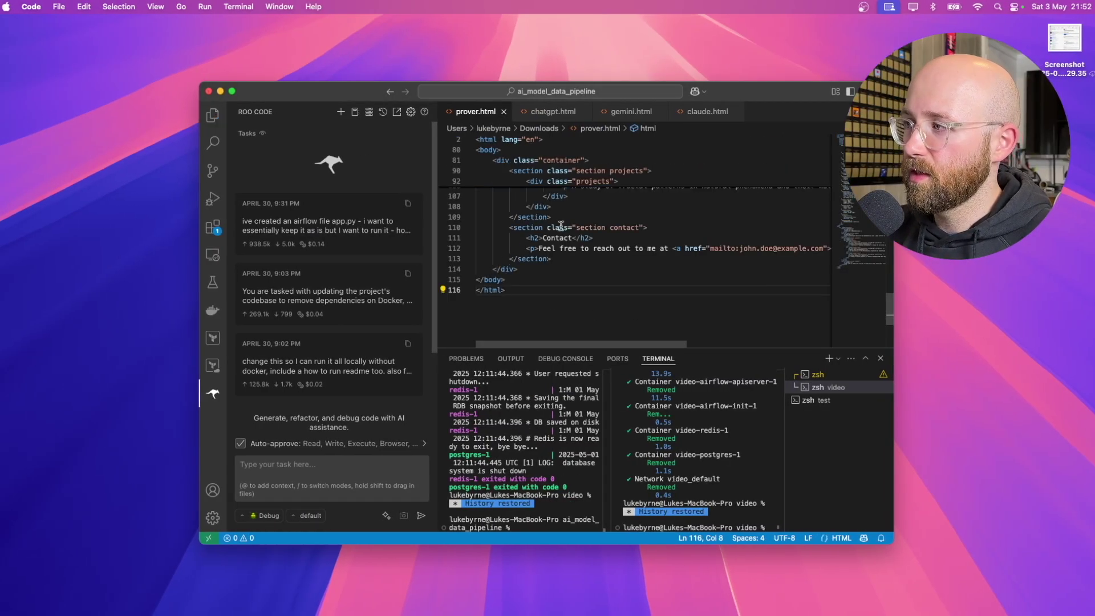
key(super+Tab)
Copy Gemini's portfolio HTML from AI Studio and paste it over gemini.html's contents.
click(665, 13)
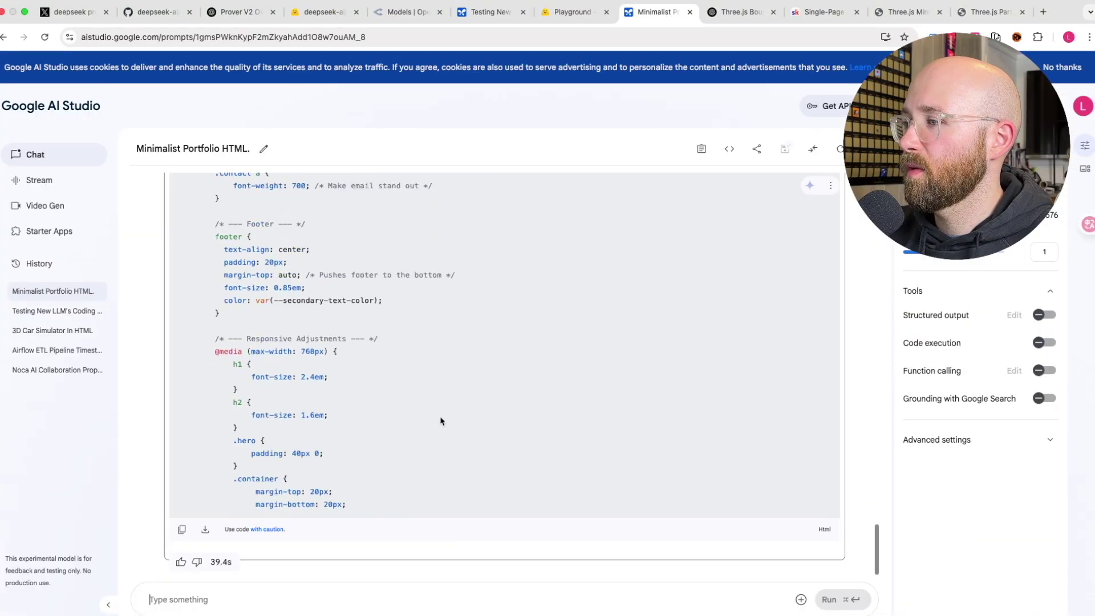
scroll(440, 416, down, 10)
click(192, 531)
key(super+Tab)
click(622, 114)
key(super+a)
key(super+v)
key(super+Tab)
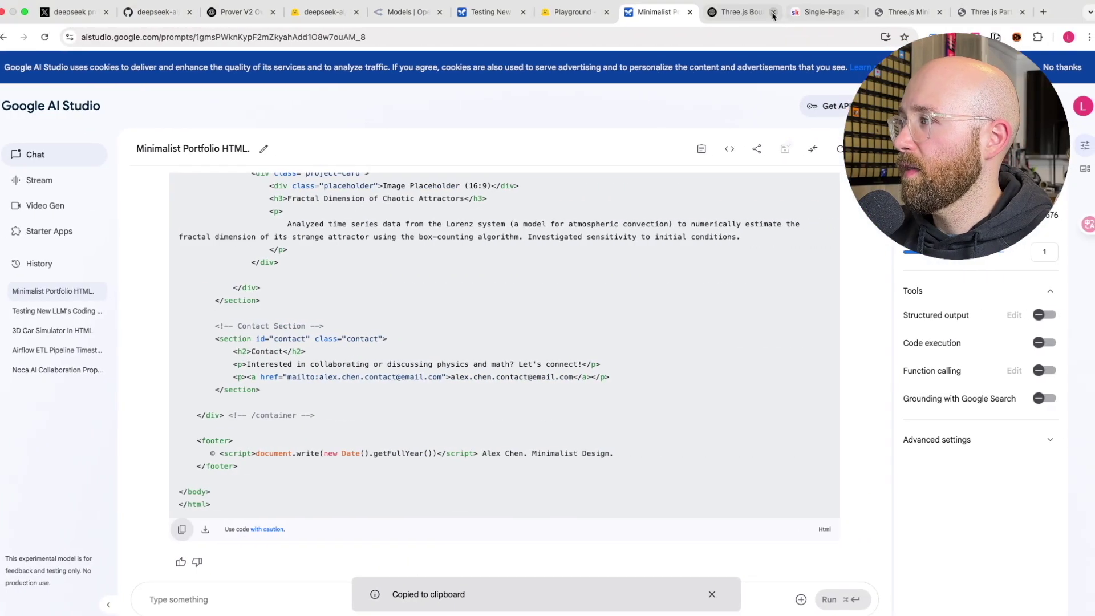
Open ChatGPT's portfolio code as a live canvas preview, allowing its fonts and images to load.
click(741, 11)
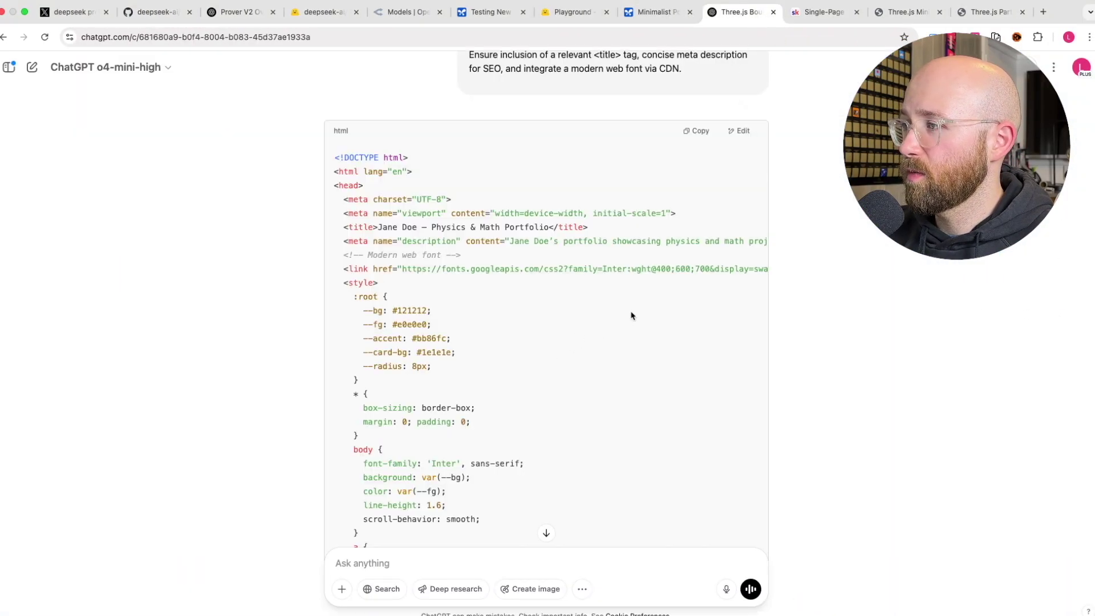
click(730, 131)
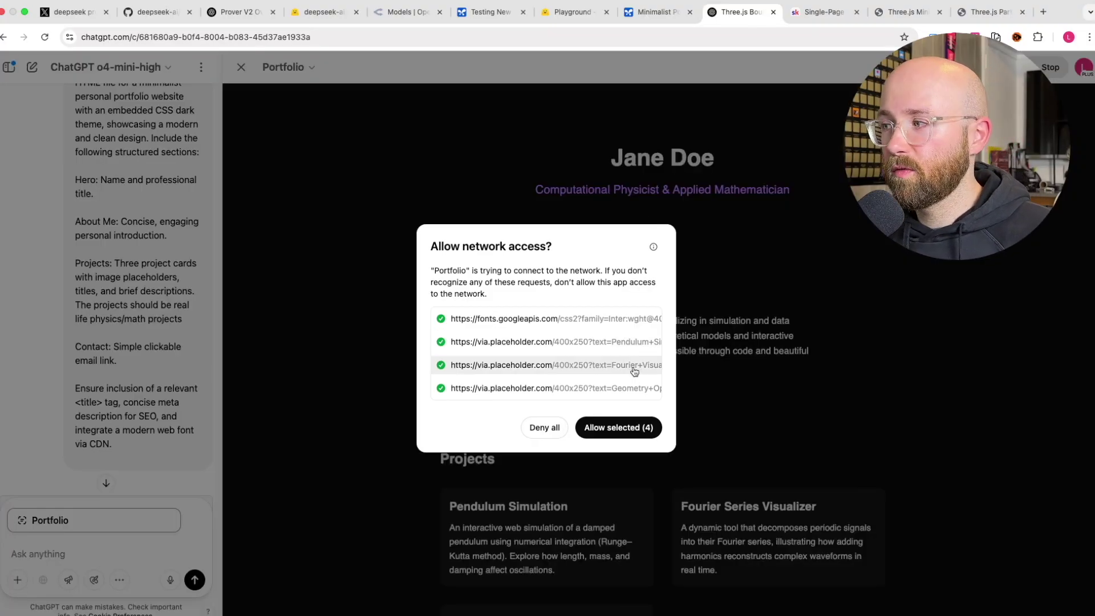
click(634, 427)
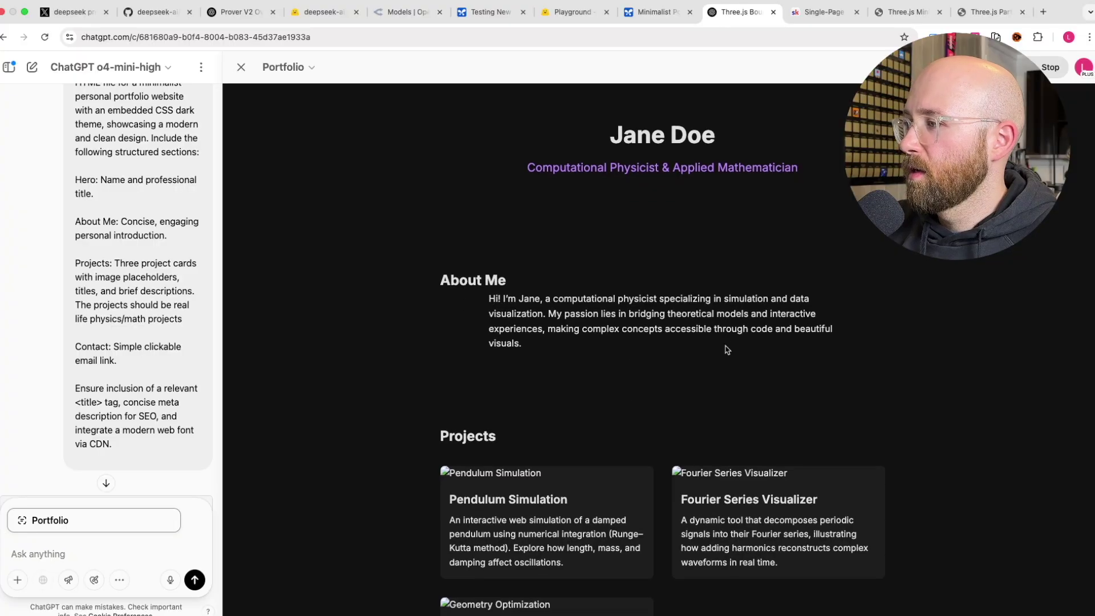
Scroll through the portfolio preview's title, subtitle and About Me section.
drag(599, 154, 810, 223)
click(796, 257)
scroll(787, 279, down, 3)
drag(416, 179, 714, 242)
scroll(714, 242, down, 3)
click(713, 242)
scroll(787, 359, up, 6)
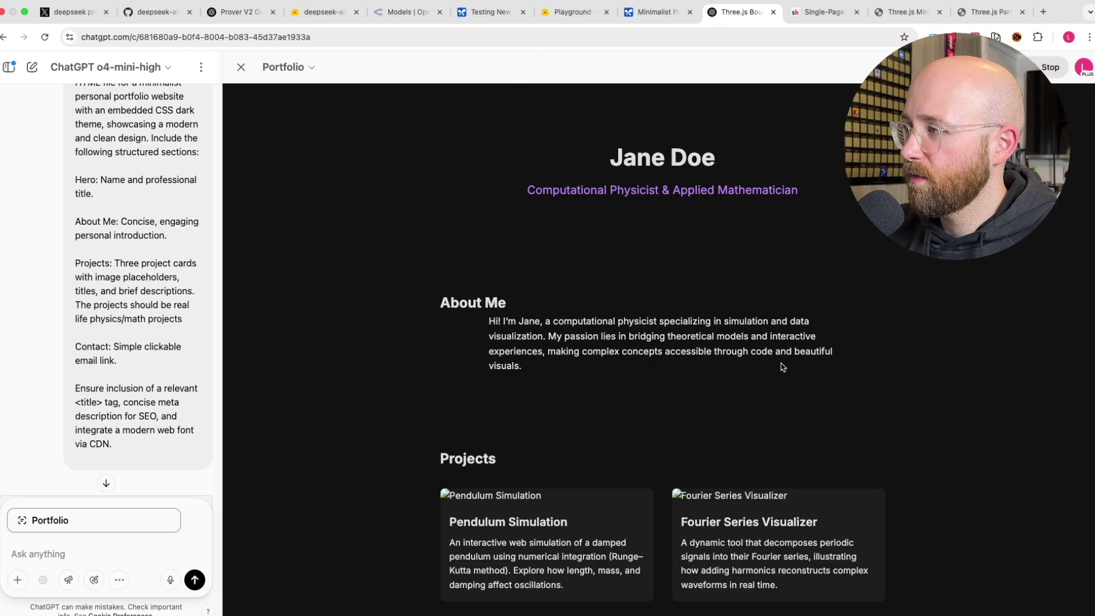
scroll(662, 343, down, 6)
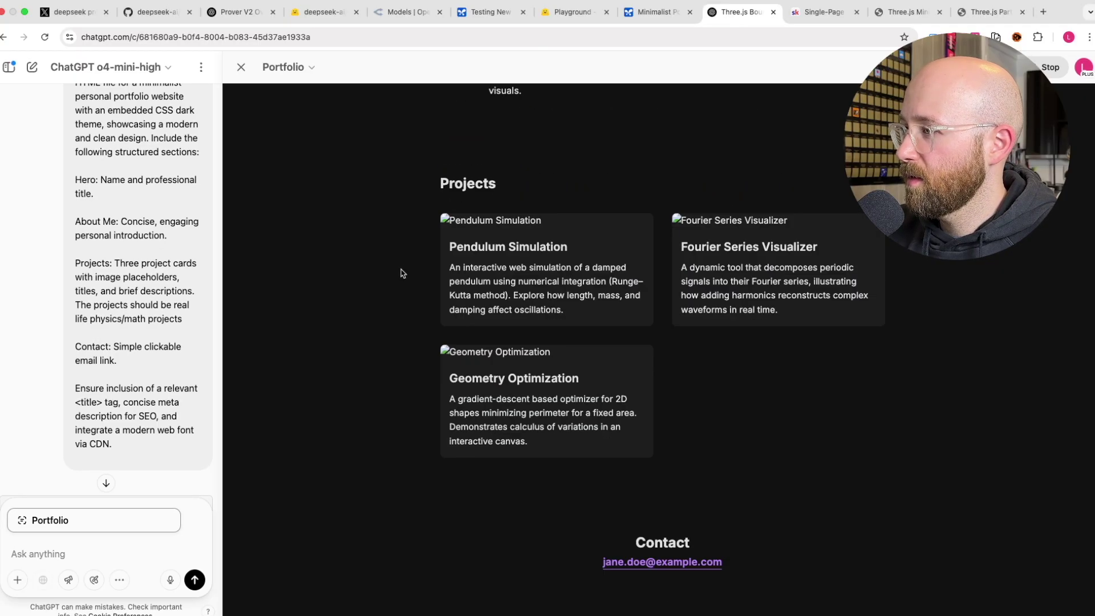
Look over the Pendulum Simulation, Fourier Series Visualizer and Geometry Optimization project cards.
drag(452, 245, 856, 251)
click(683, 246)
click(834, 260)
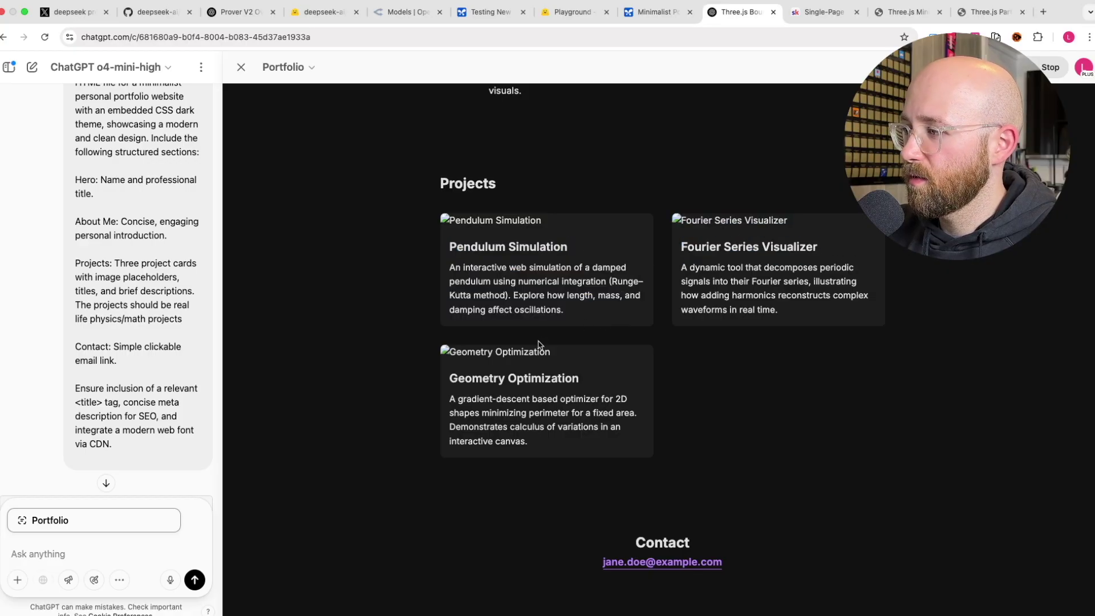
drag(558, 452, 401, 212)
click(359, 239)
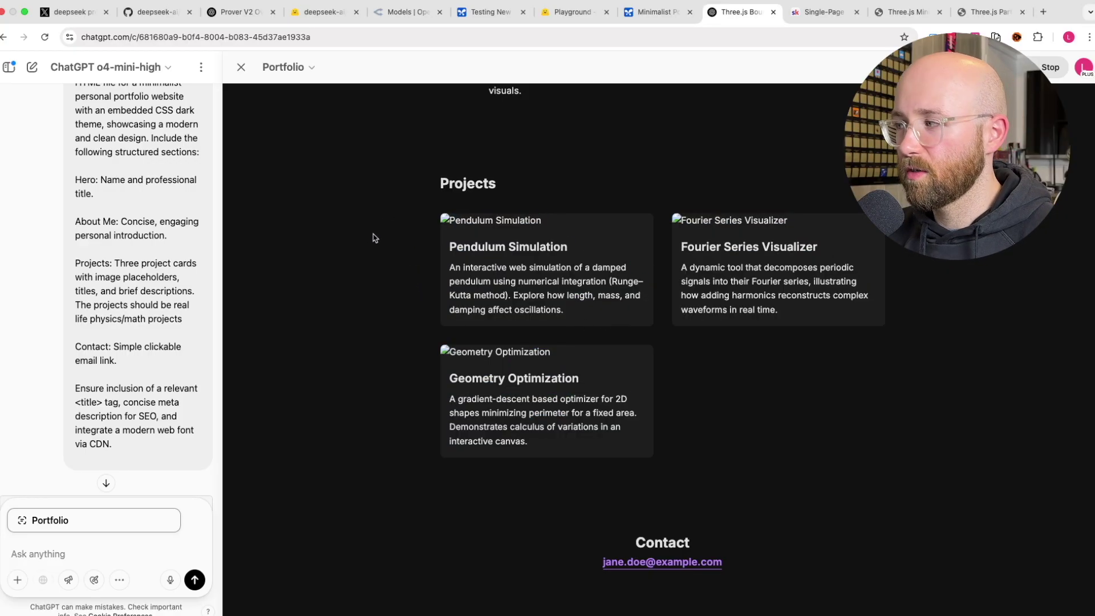
drag(546, 444, 484, 251)
click(483, 251)
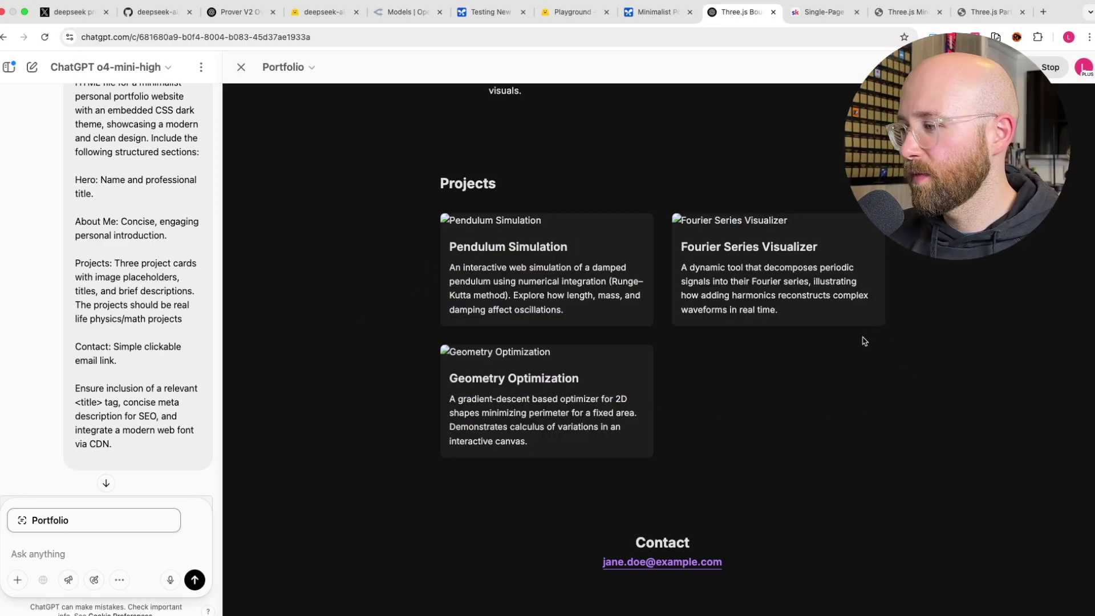
scroll(735, 398, up, 5)
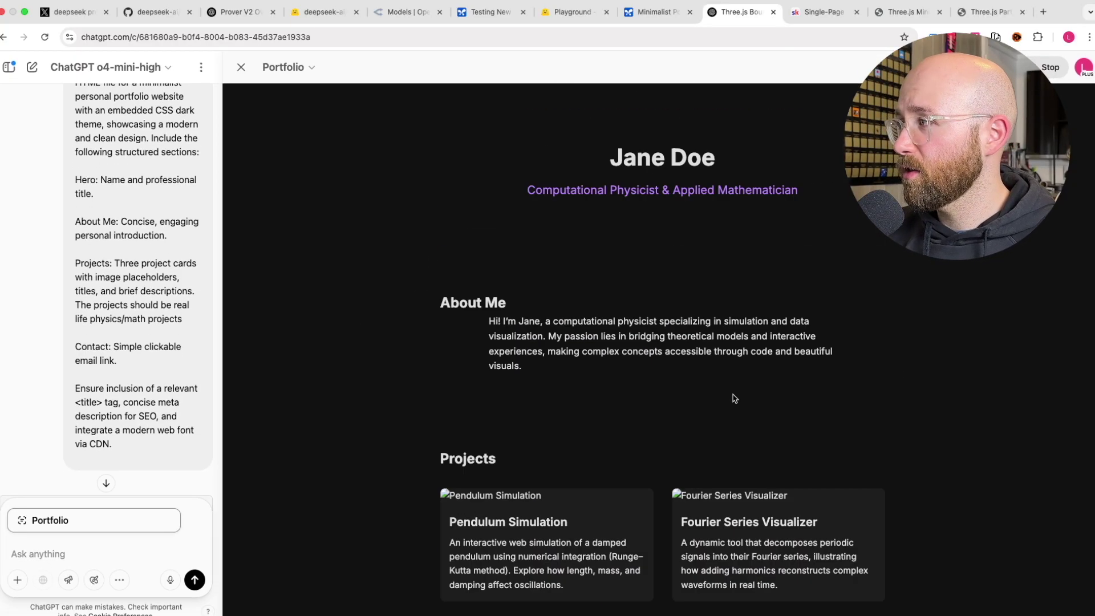
Reload gemini.html to show Gemini's portfolio and scroll down to its Projects.
click(888, 14)
click(828, 40)
key(Return)
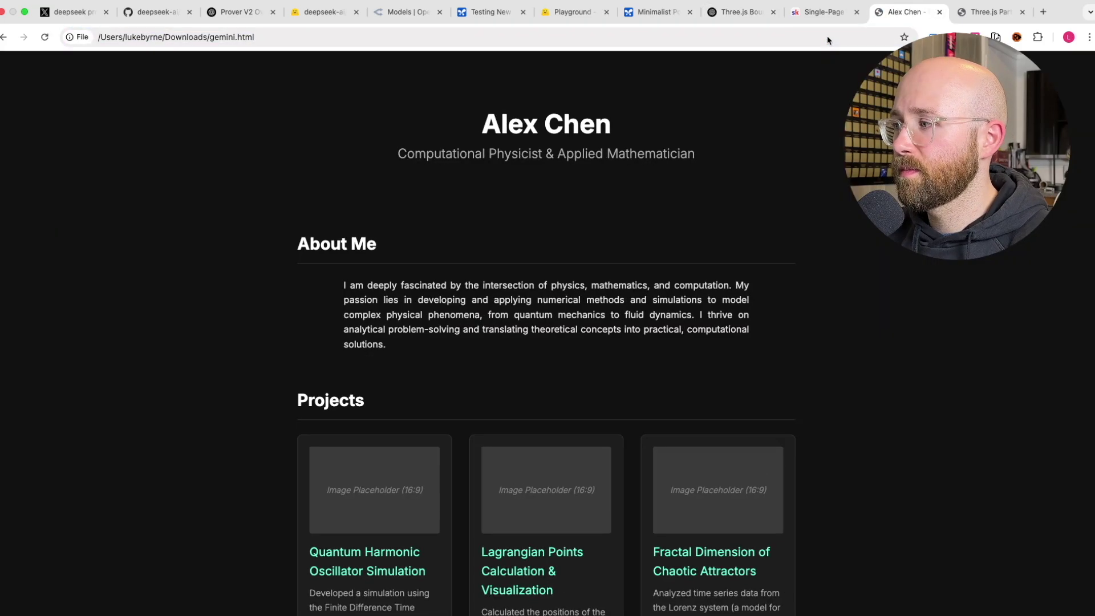
scroll(861, 260, down, 5)
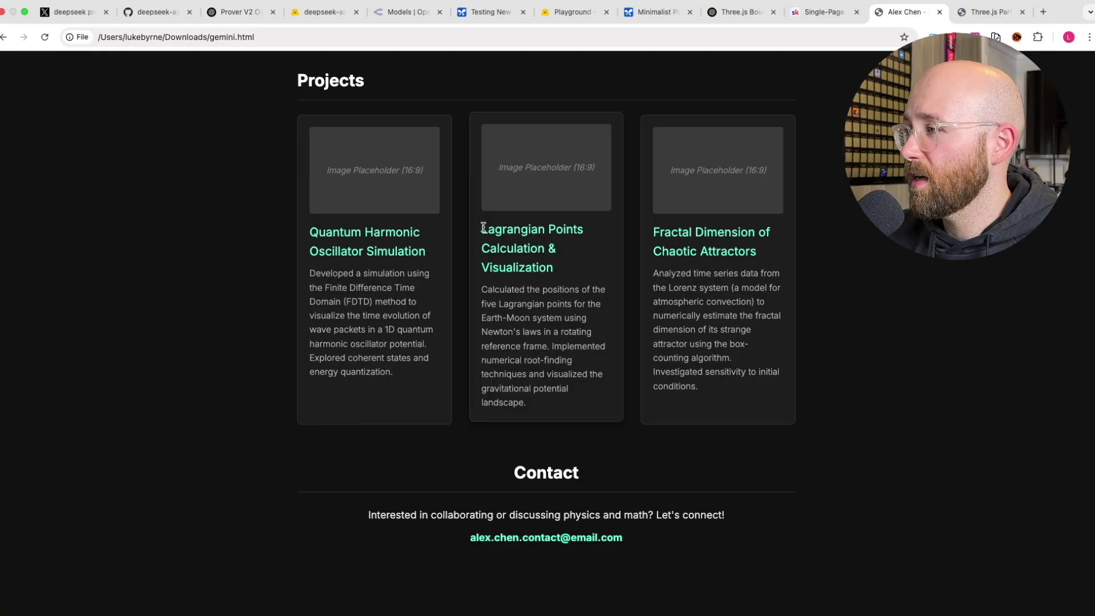
Search Google for 'Lagrangian' from the second project card in a new tab.
drag(483, 228, 548, 229)
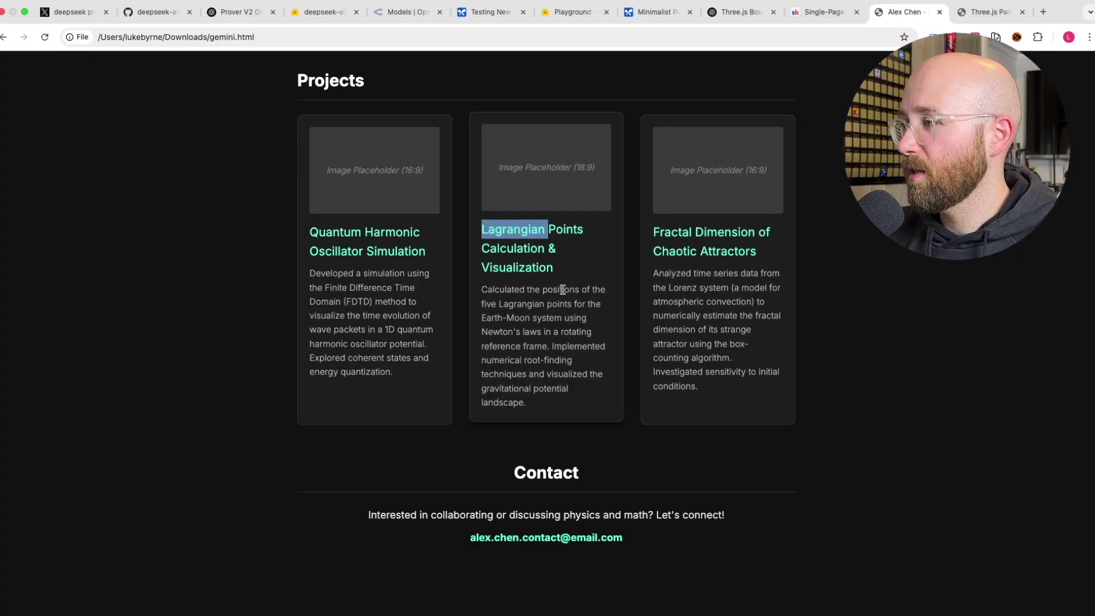
click(1038, 57)
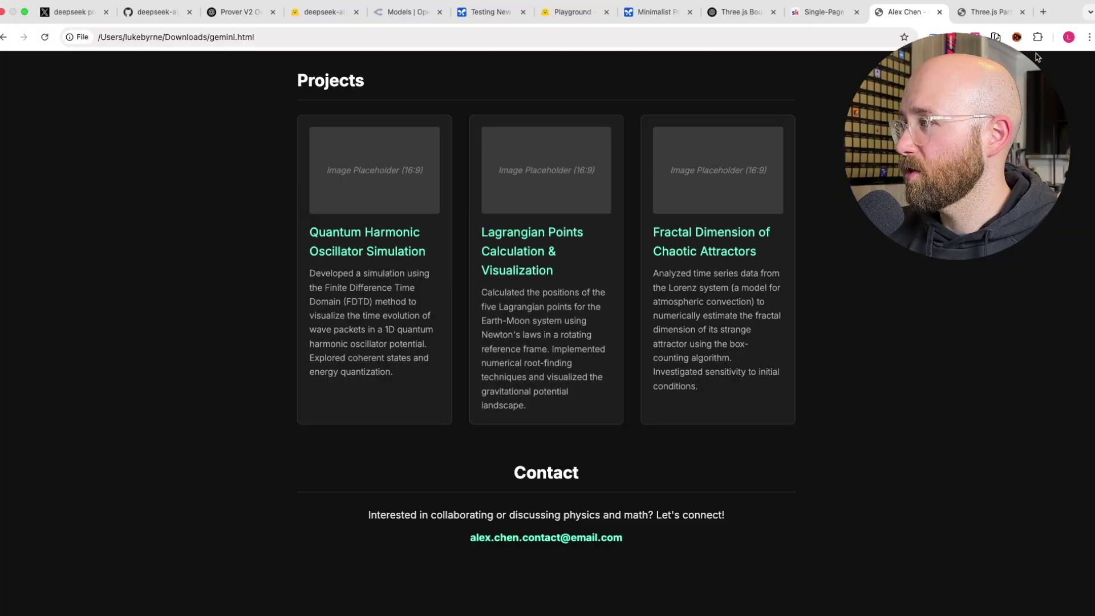
click(1044, 16)
key(ctrl+v)
key(Return)
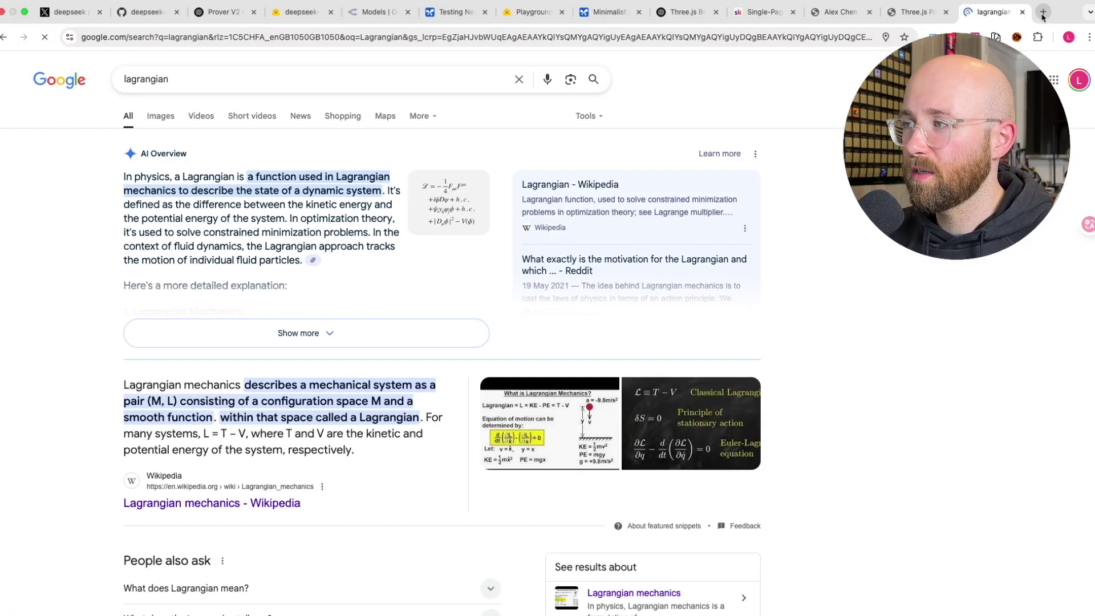
click(1022, 12)
click(927, 12)
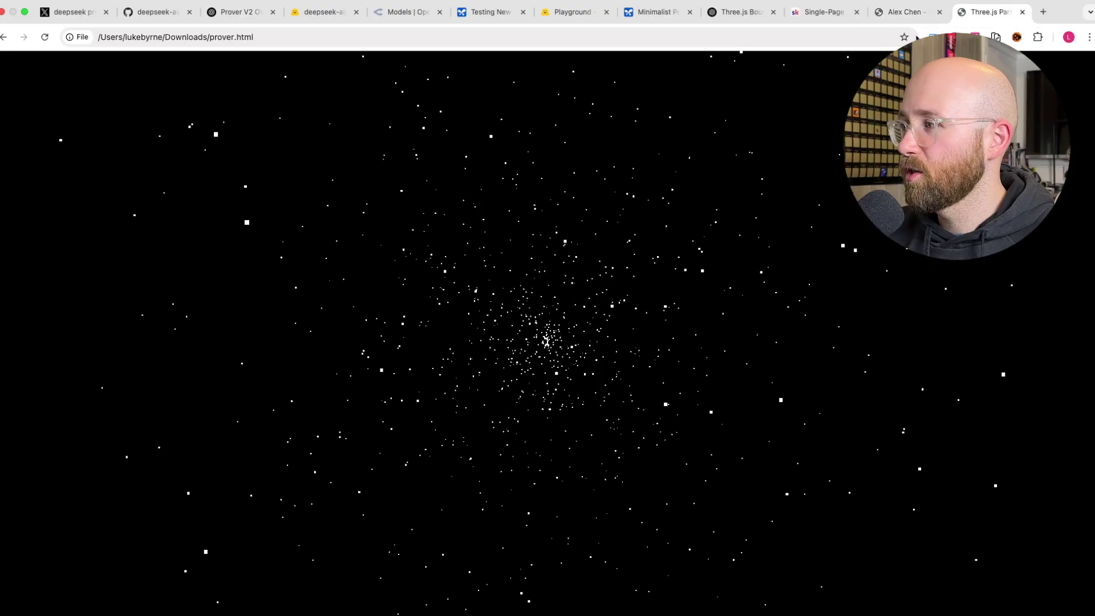
click(708, 37)
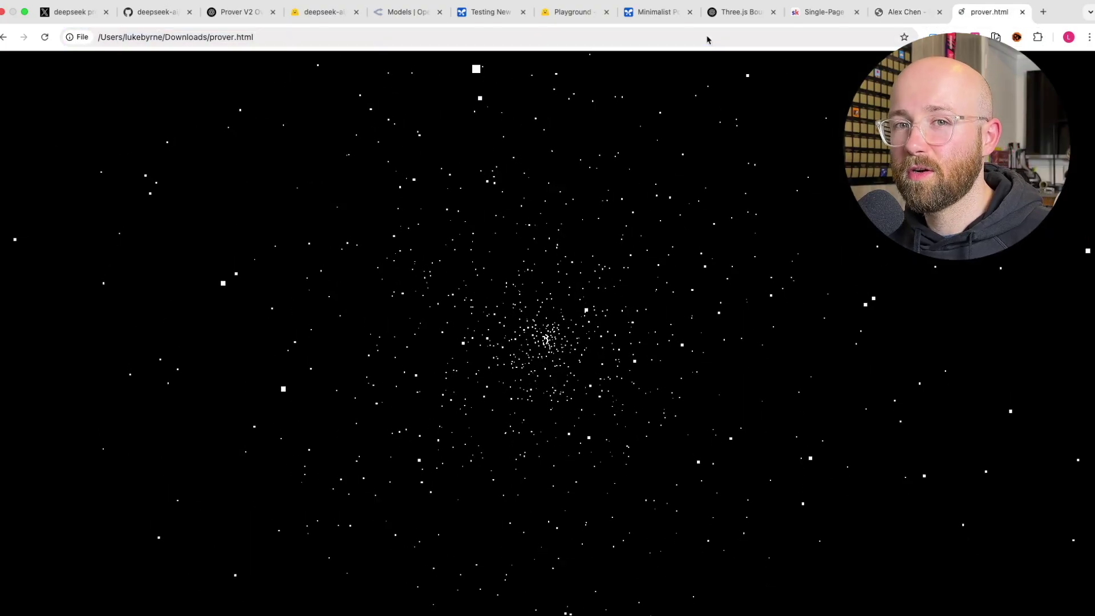
key(Return)
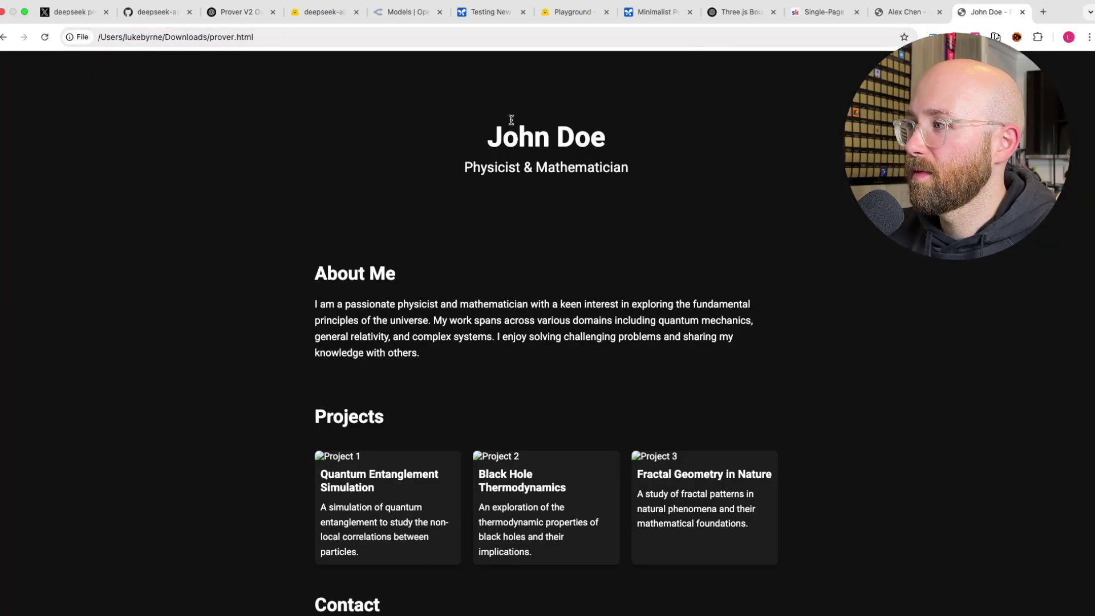
drag(506, 121, 692, 189)
click(692, 188)
scroll(692, 188, down, 5)
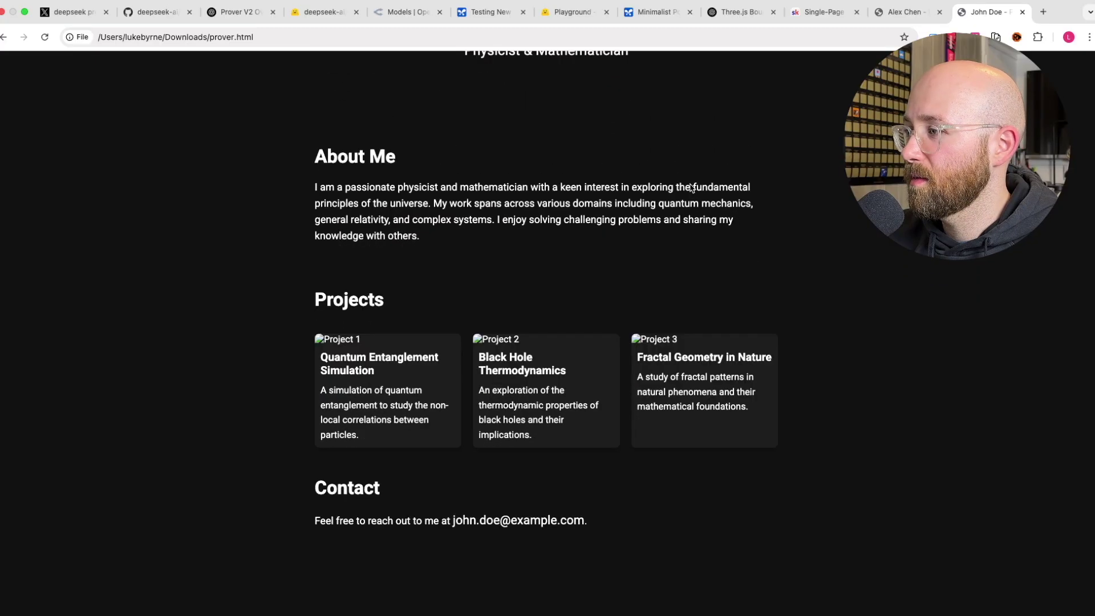
scroll(691, 185, up, 3)
scroll(687, 199, down, 3)
scroll(686, 199, up, 3)
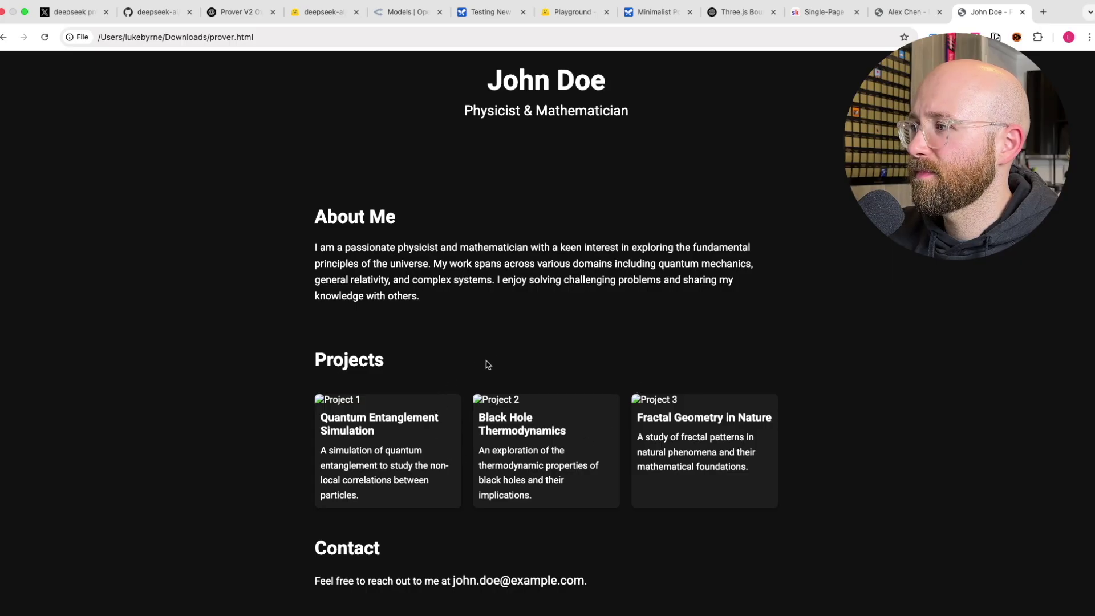
scroll(354, 223, down, 1)
scroll(350, 231, up, 3)
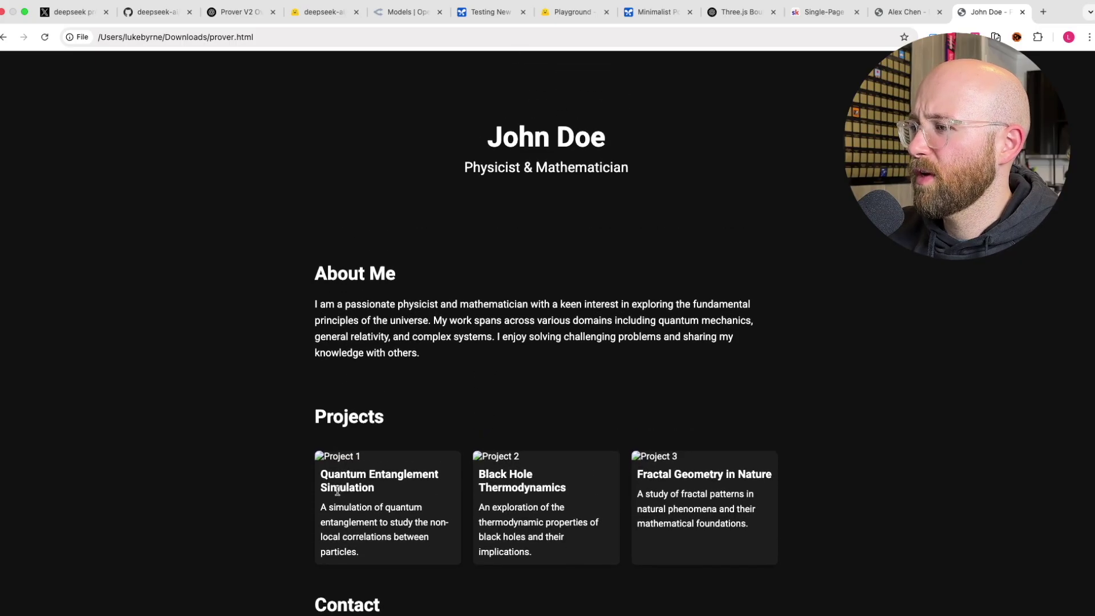
drag(332, 489, 833, 536)
click(836, 537)
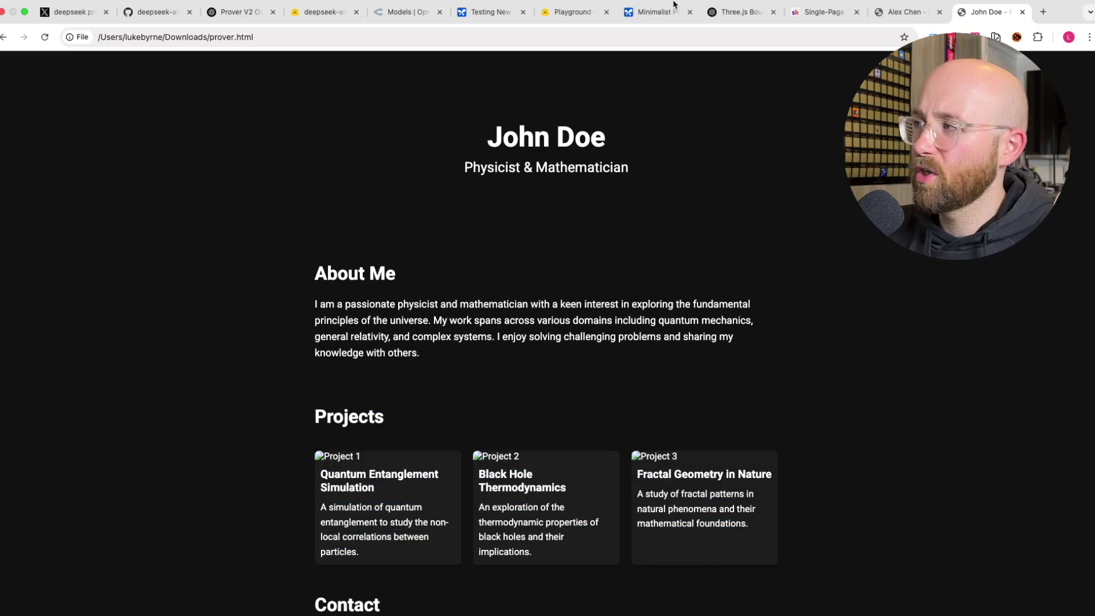
Return to the DeepSeek-Prover-V2 playground and reload it.
click(557, 17)
click(343, 14)
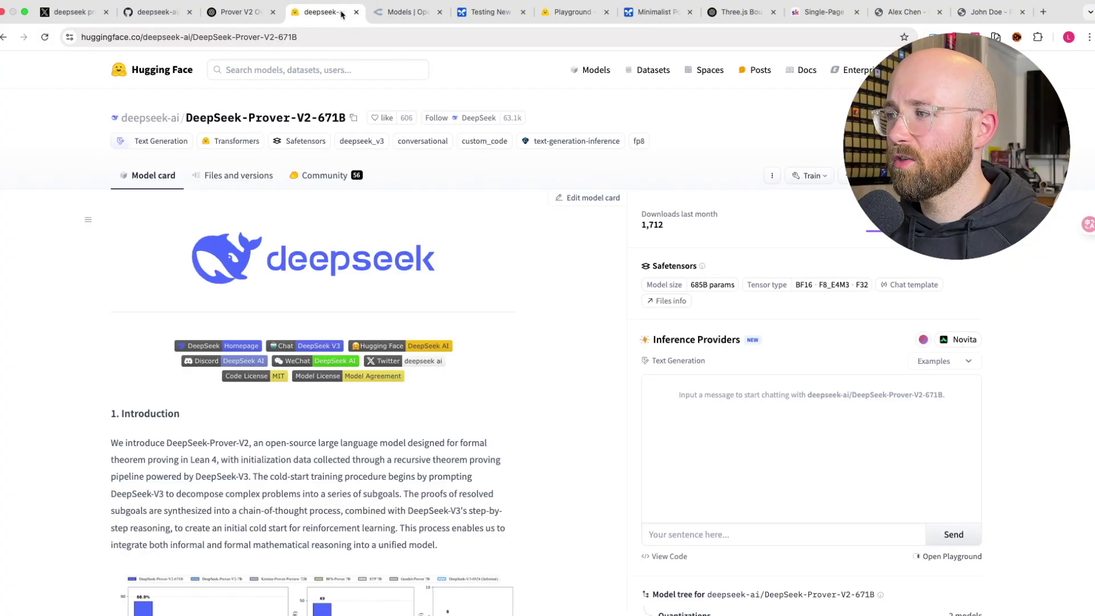
click(401, 12)
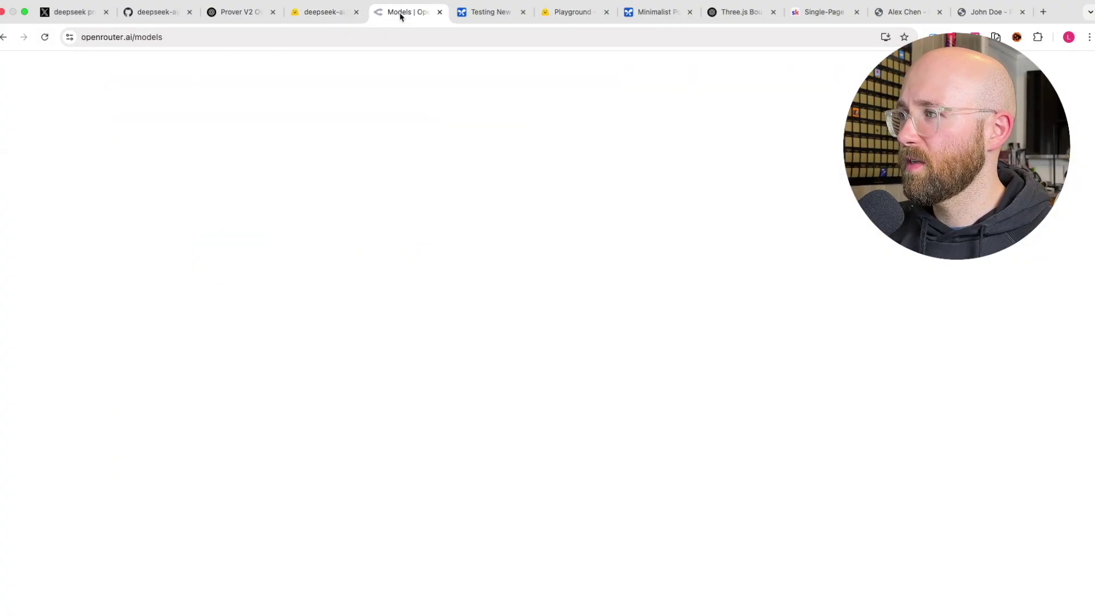
click(571, 14)
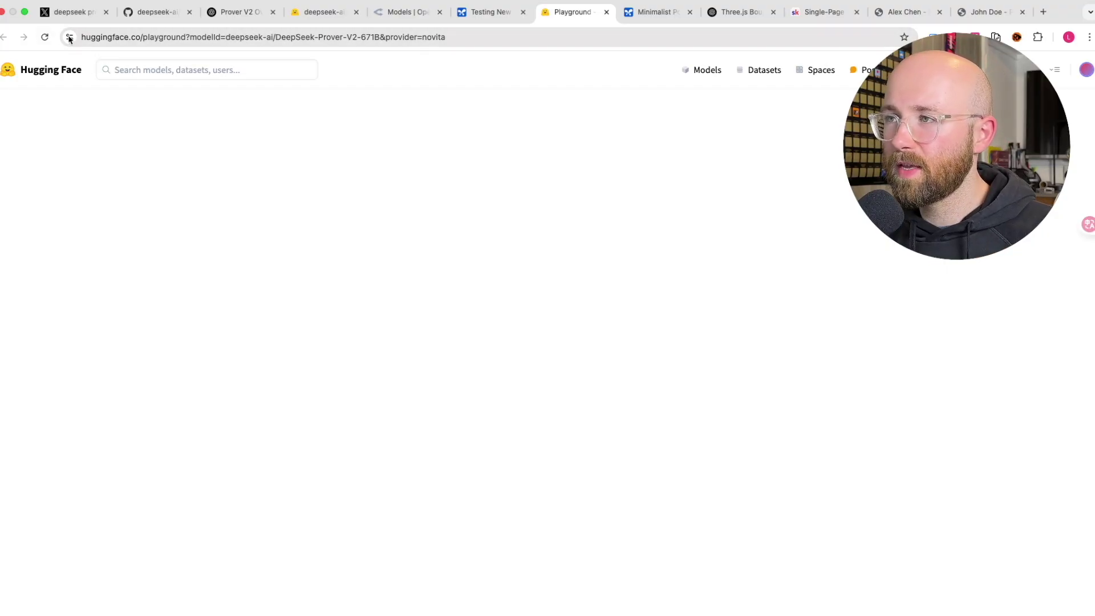
click(44, 37)
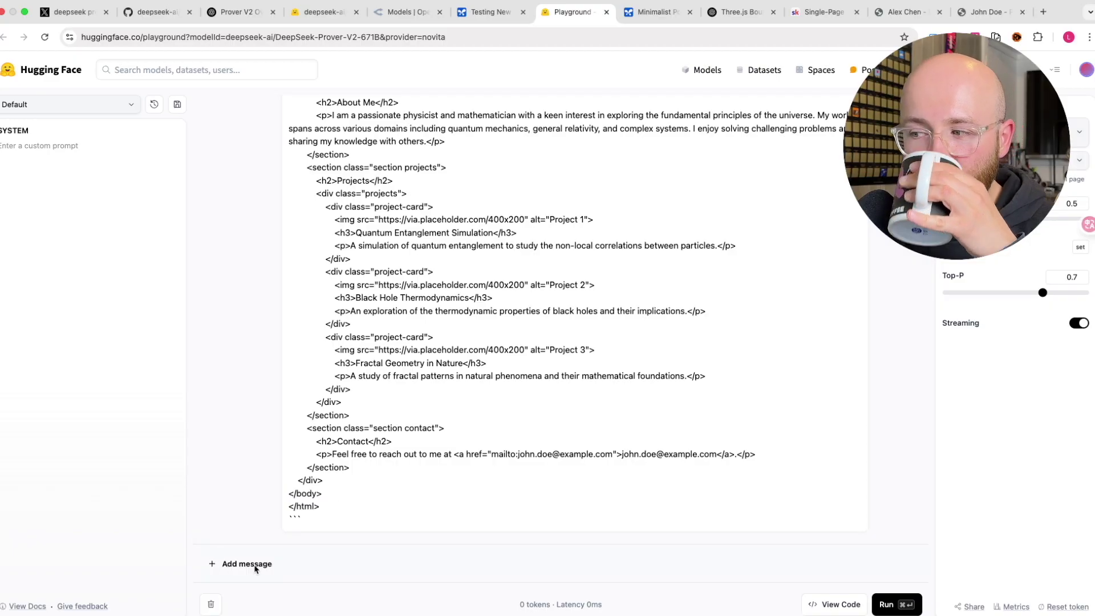
Add a user message asking for a super mathy, realistic Three.js one-page HTML game, and run it.
click(258, 565)
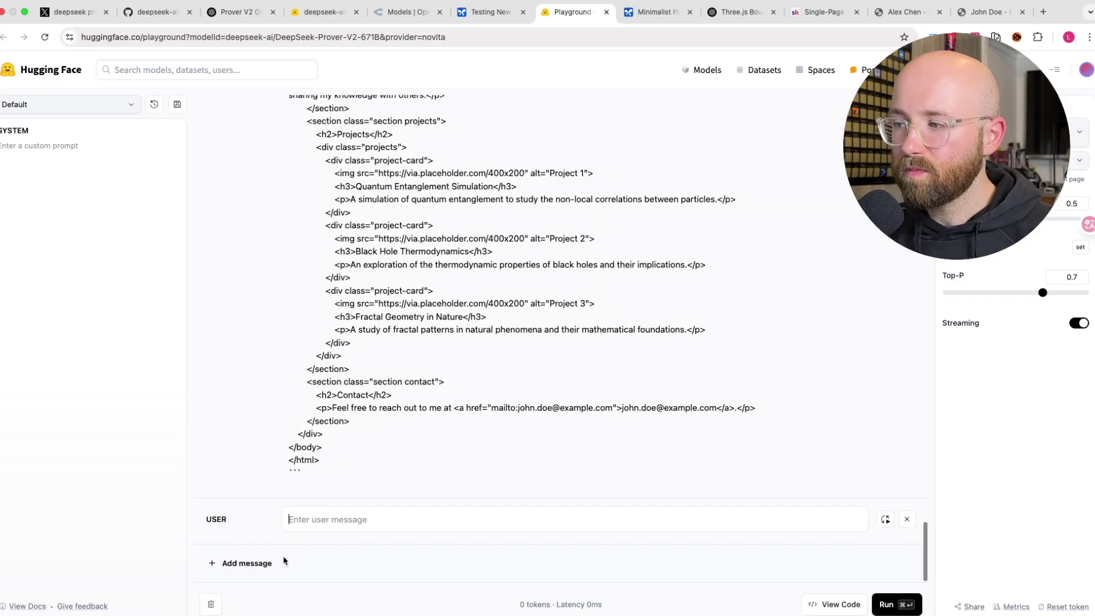
click(334, 524)
text(sle)
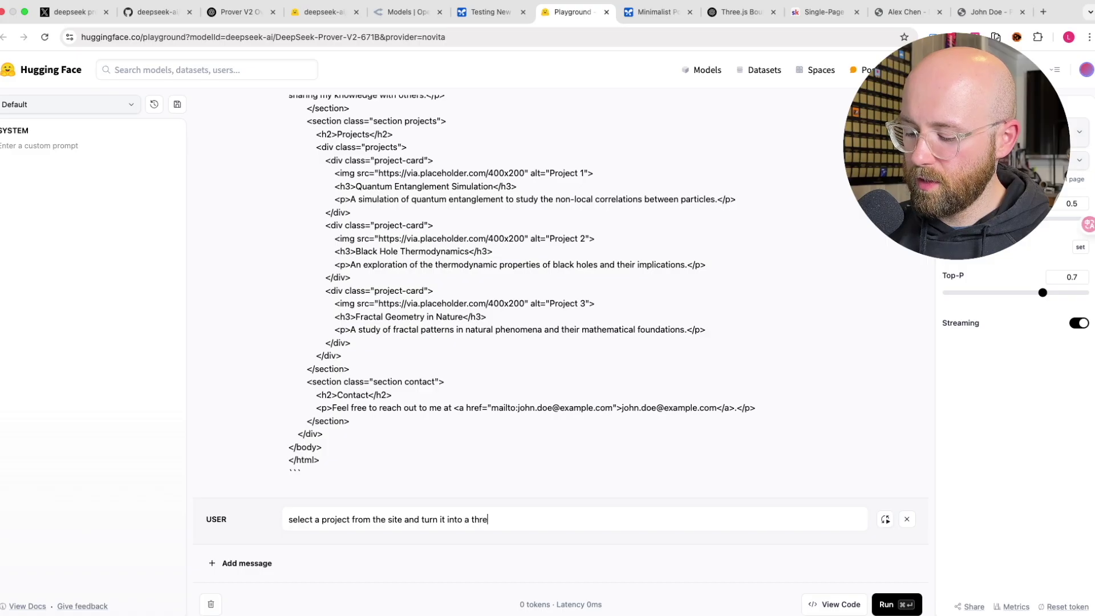
text(js one o)
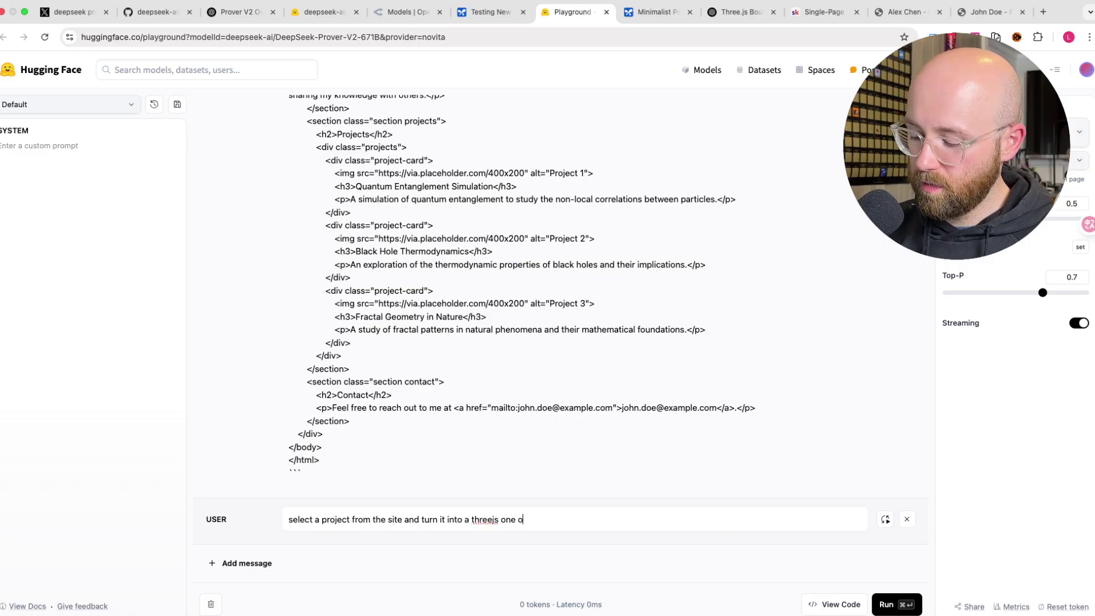
text(age html game, make)
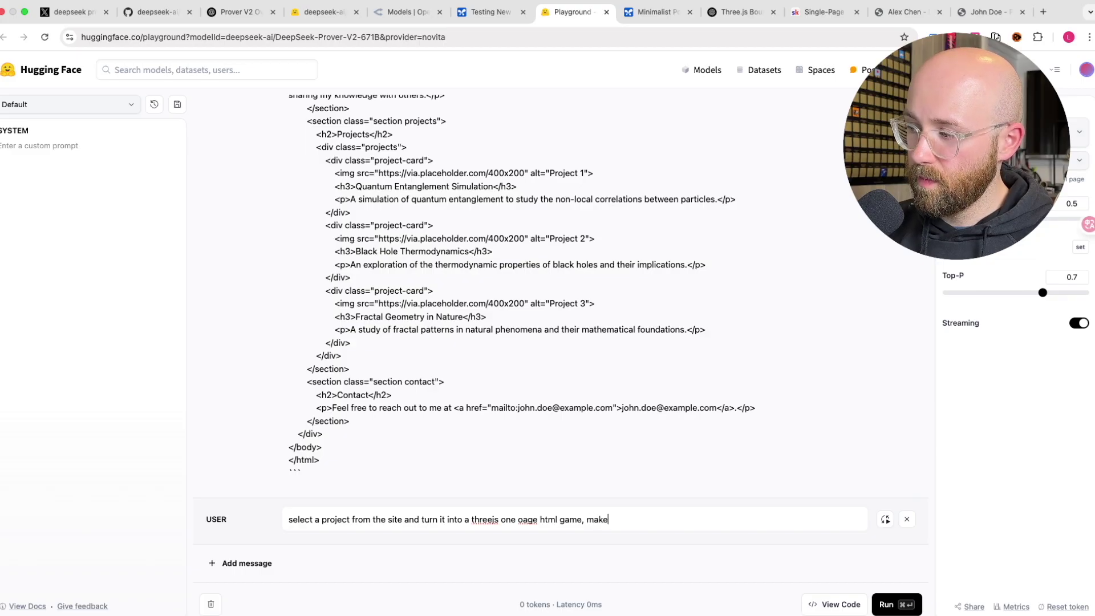
text( it super mathy and realistic)
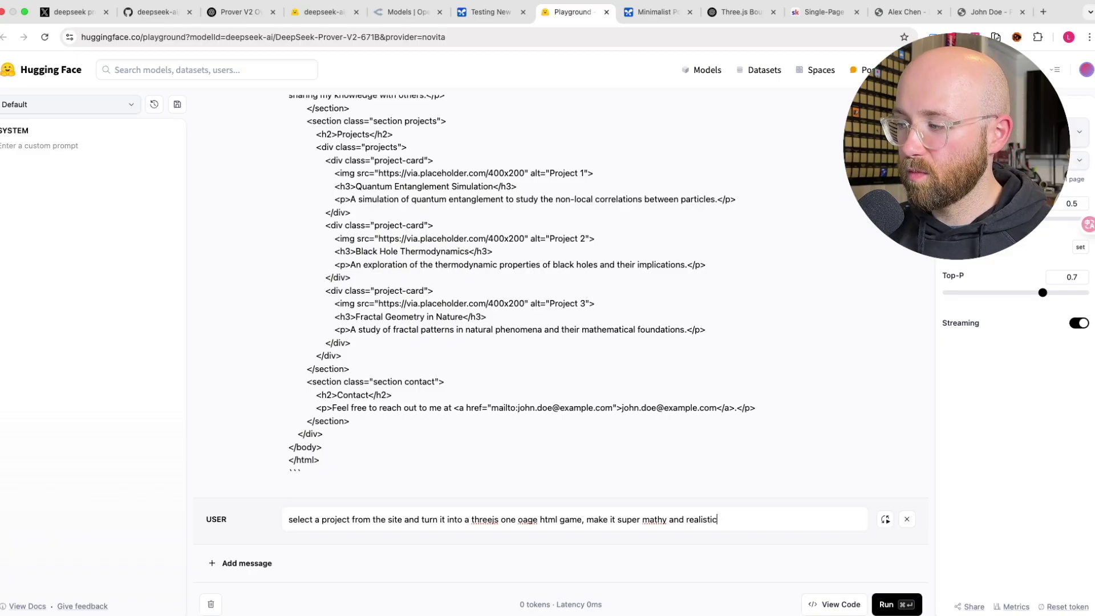
key(super+a)
key(super+c)
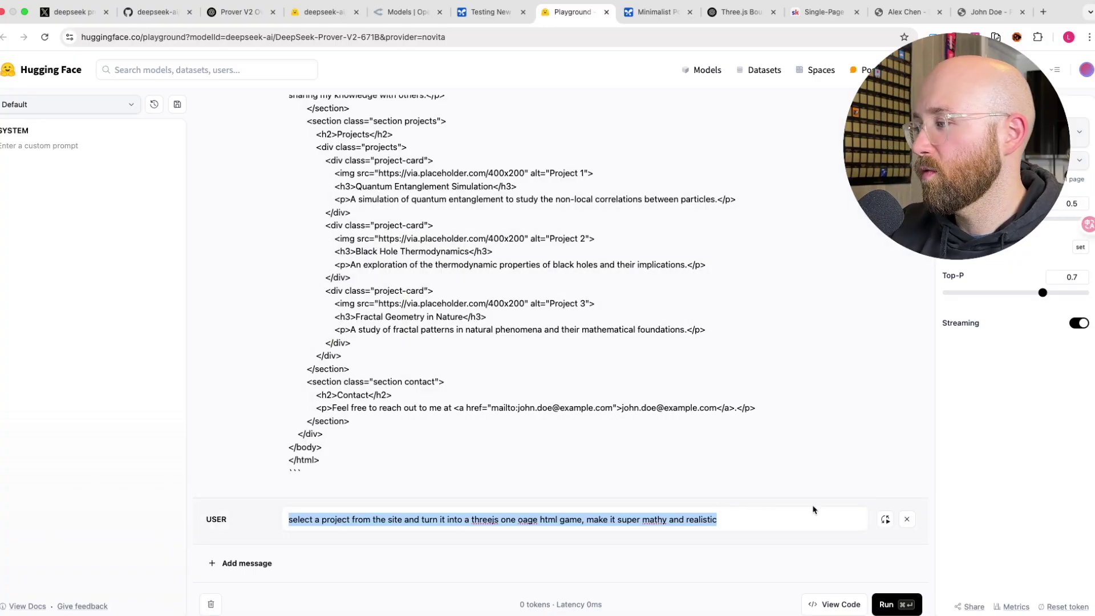
key(BackSpace)
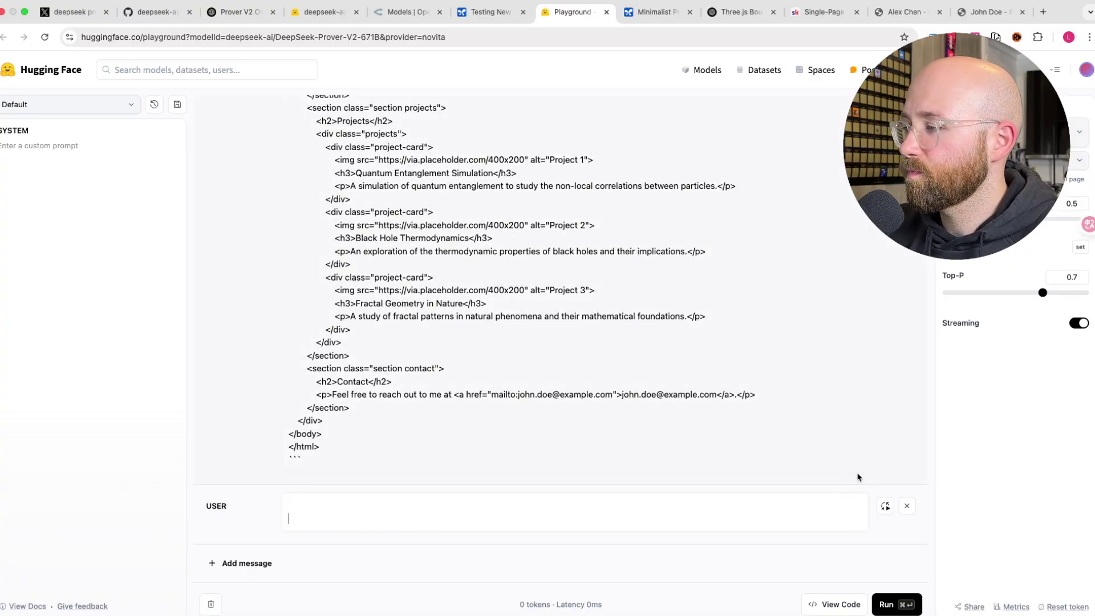
key(super+v)
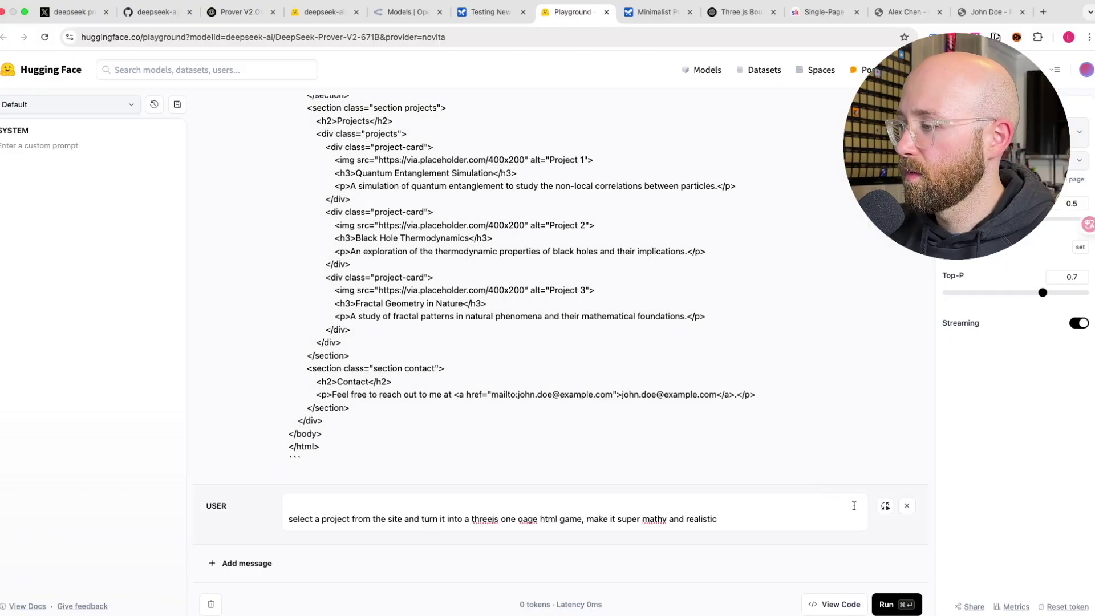
click(885, 506)
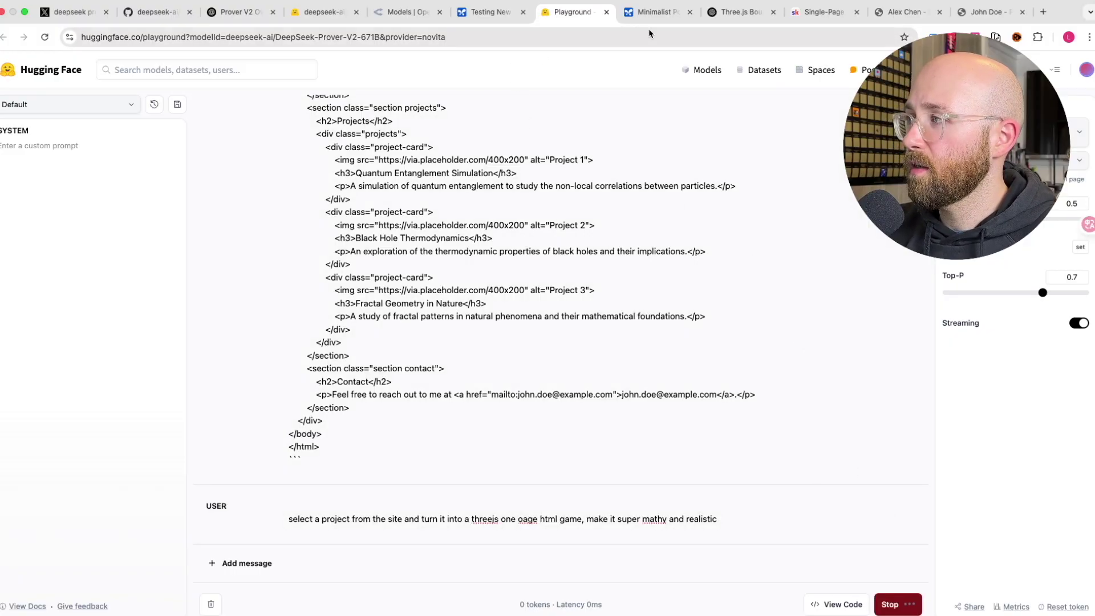
Paste the same game prompt into the Minimalist Portfolio chat in AI Studio.
click(656, 12)
click(296, 597)
key(super+v)
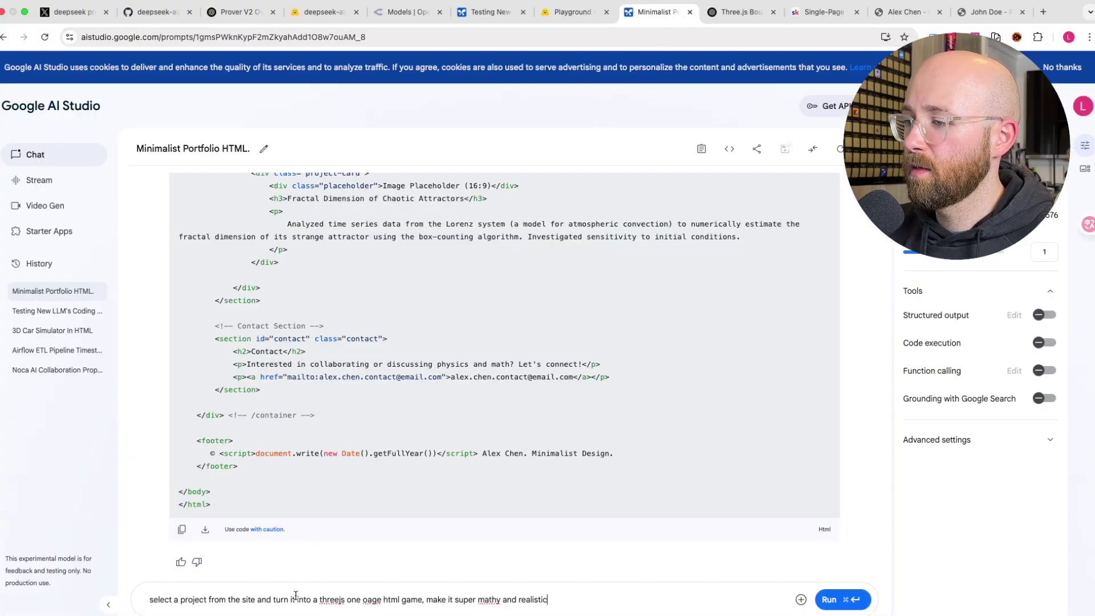
Submit the Three.js game prompt in AI Studio, then send it in ChatGPT's portfolio conversation.
key(Return)
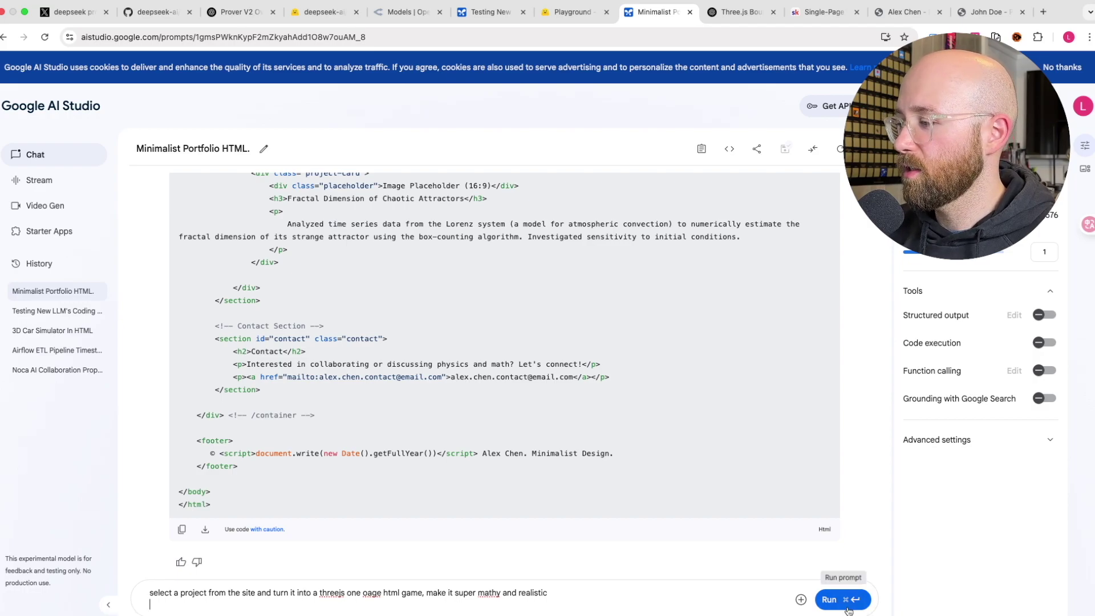
click(833, 599)
click(736, 21)
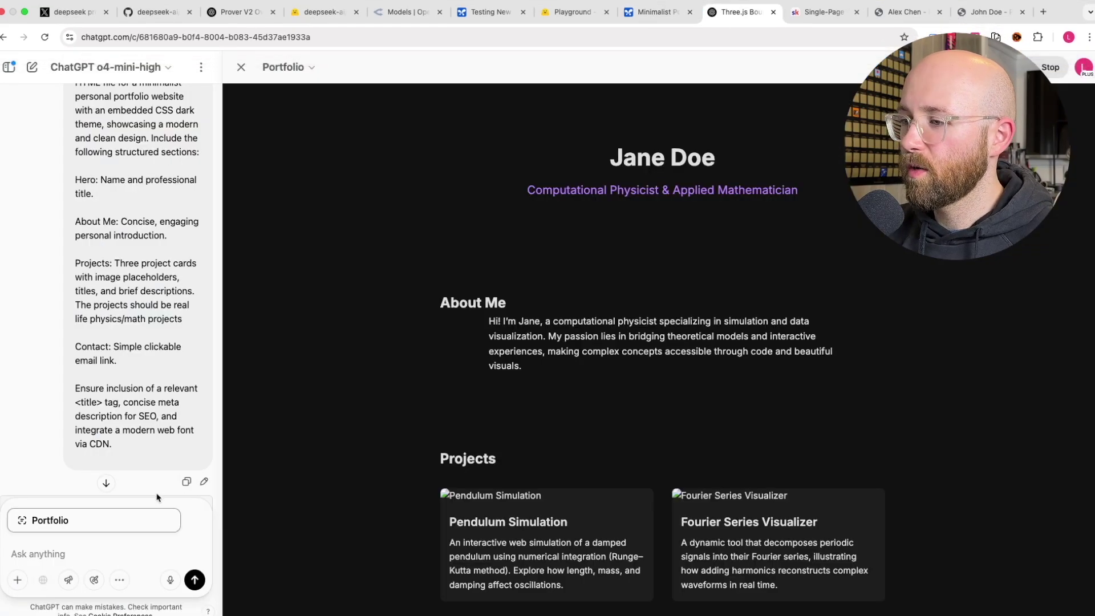
click(12, 513)
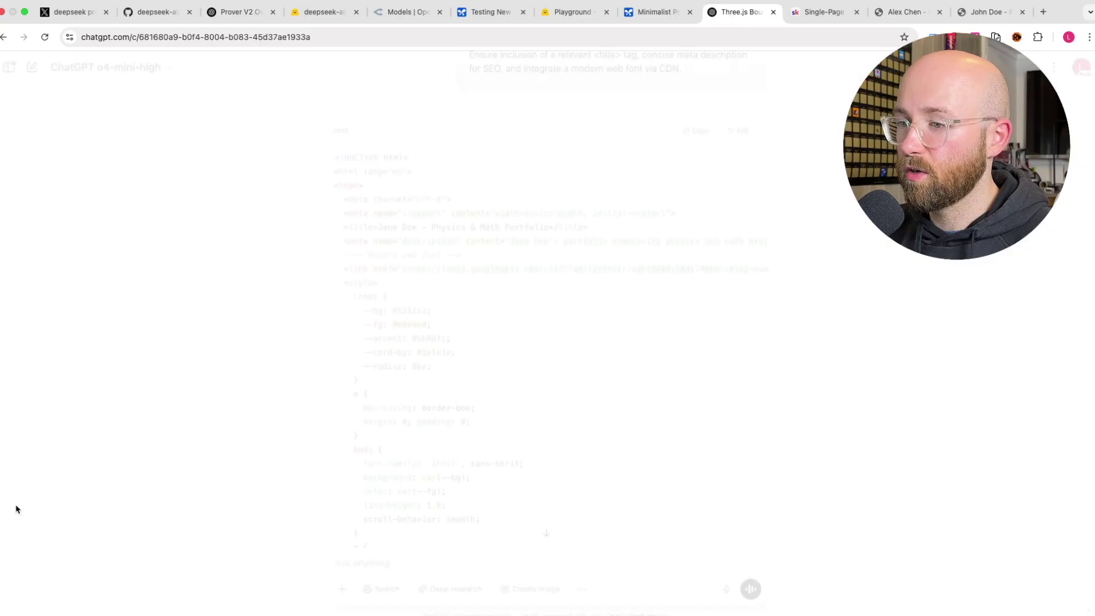
click(427, 555)
key(super+v)
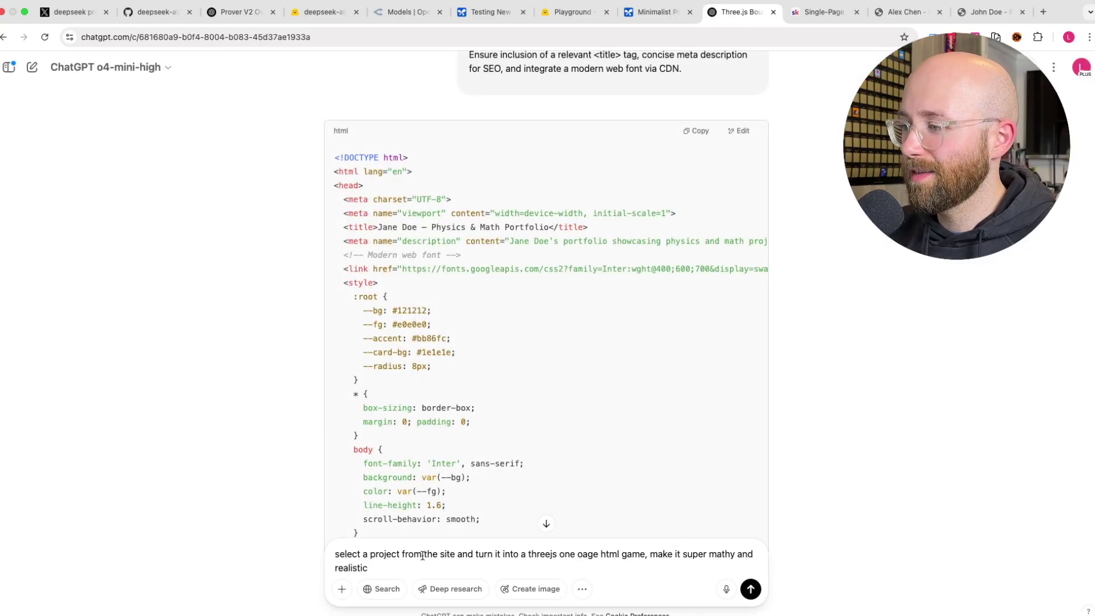
key(Return)
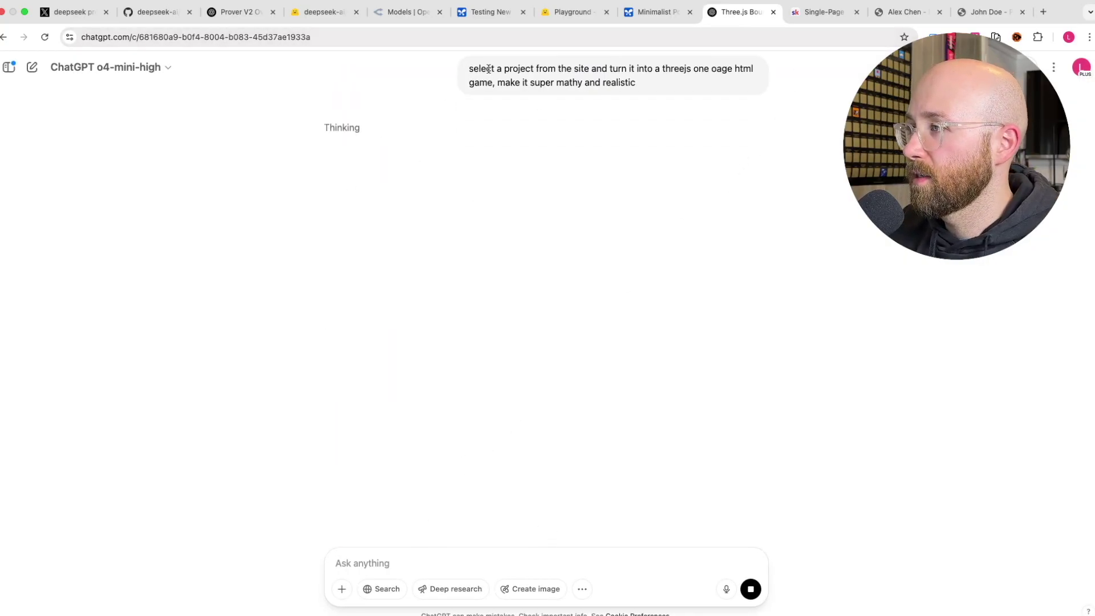
Check progress on the Prover playground, Gemini's AI Studio chat and ChatGPT's game code.
click(497, 12)
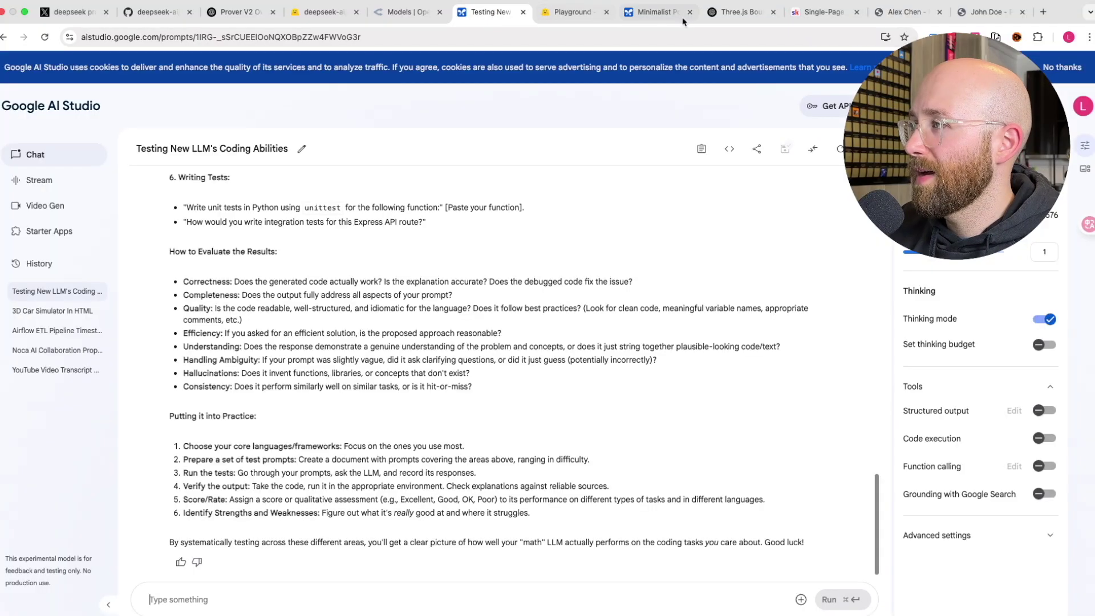
click(570, 12)
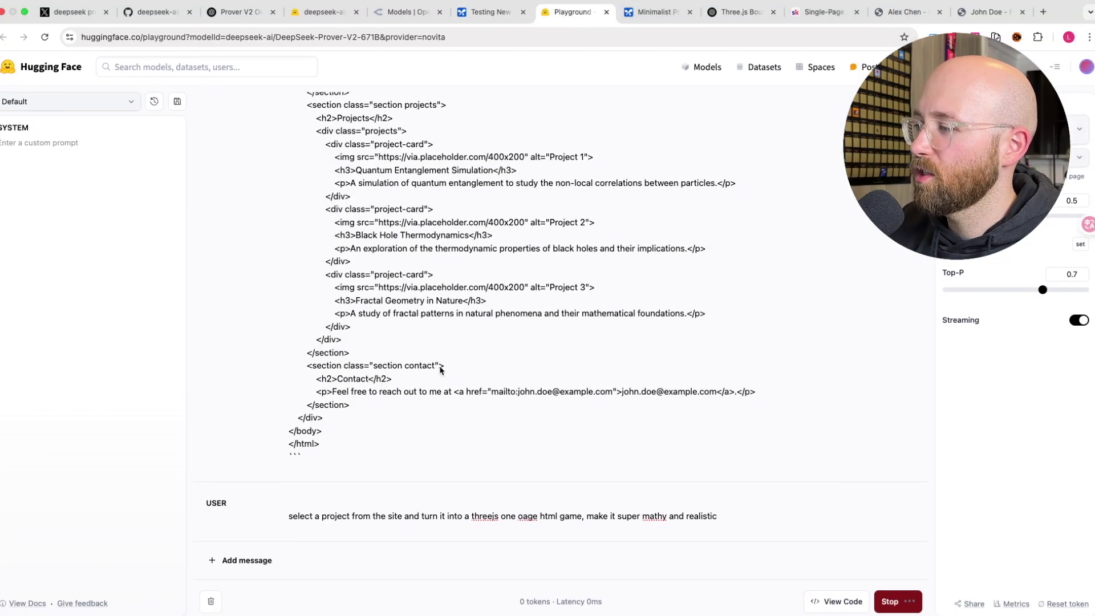
scroll(480, 491, up, 1)
scroll(570, 508, down, 1)
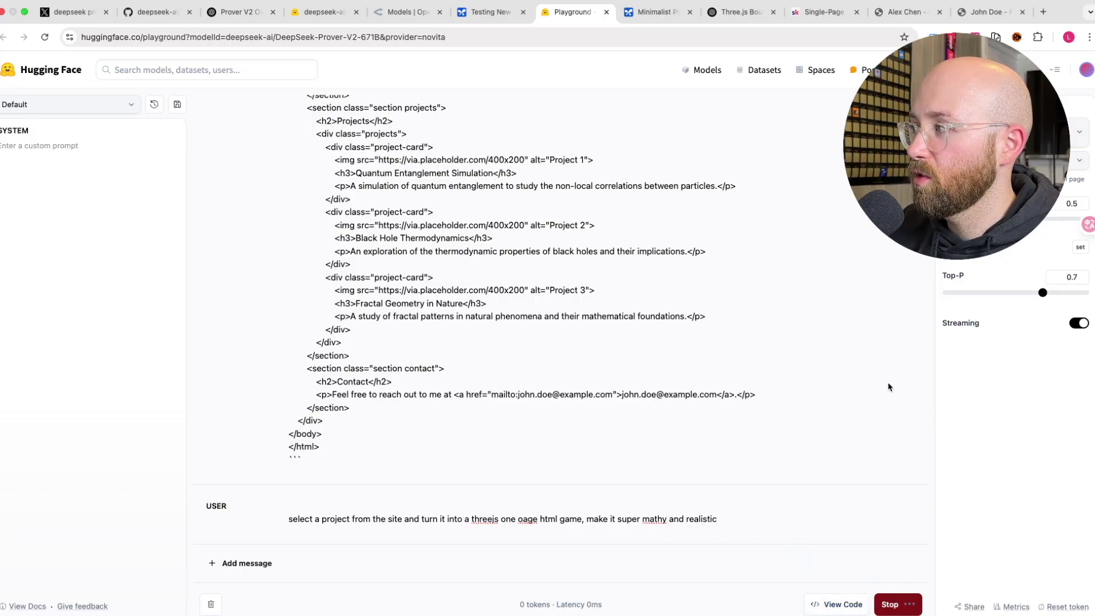
click(655, 17)
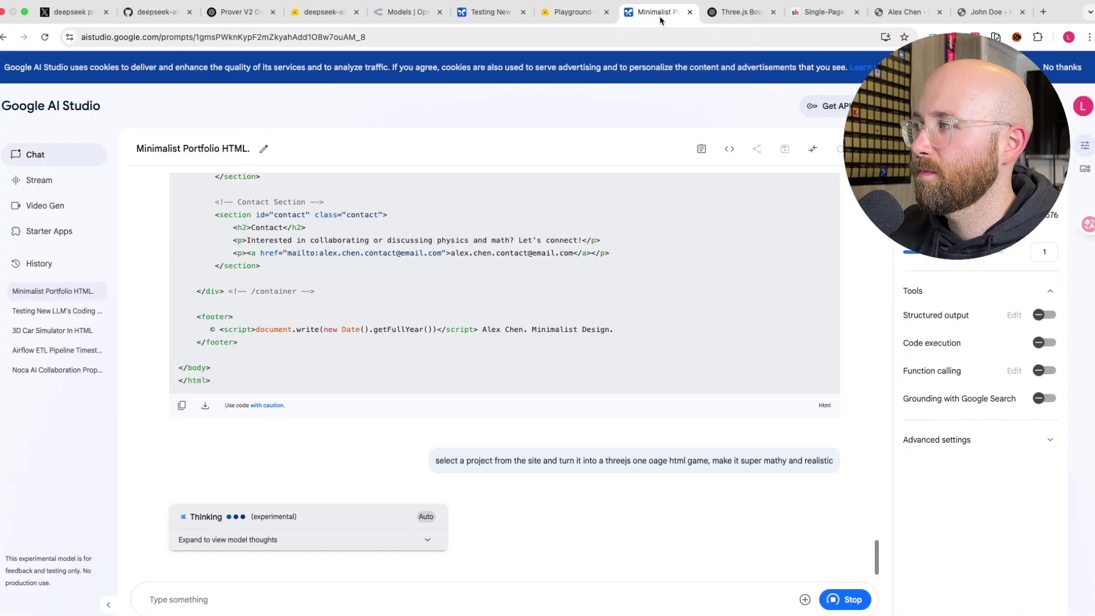
click(749, 13)
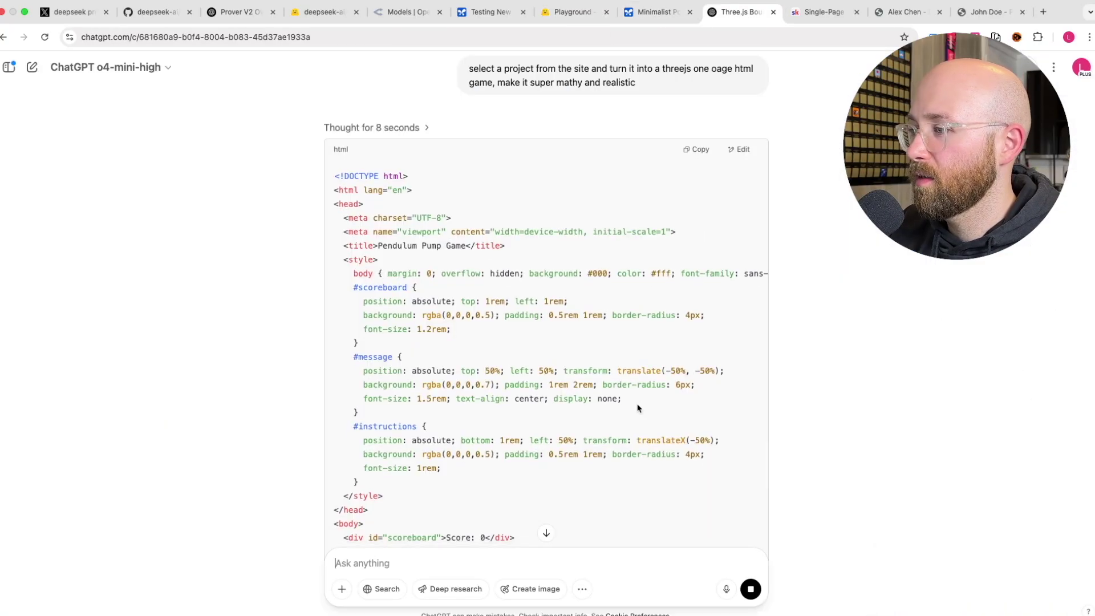
scroll(585, 454, down, 15)
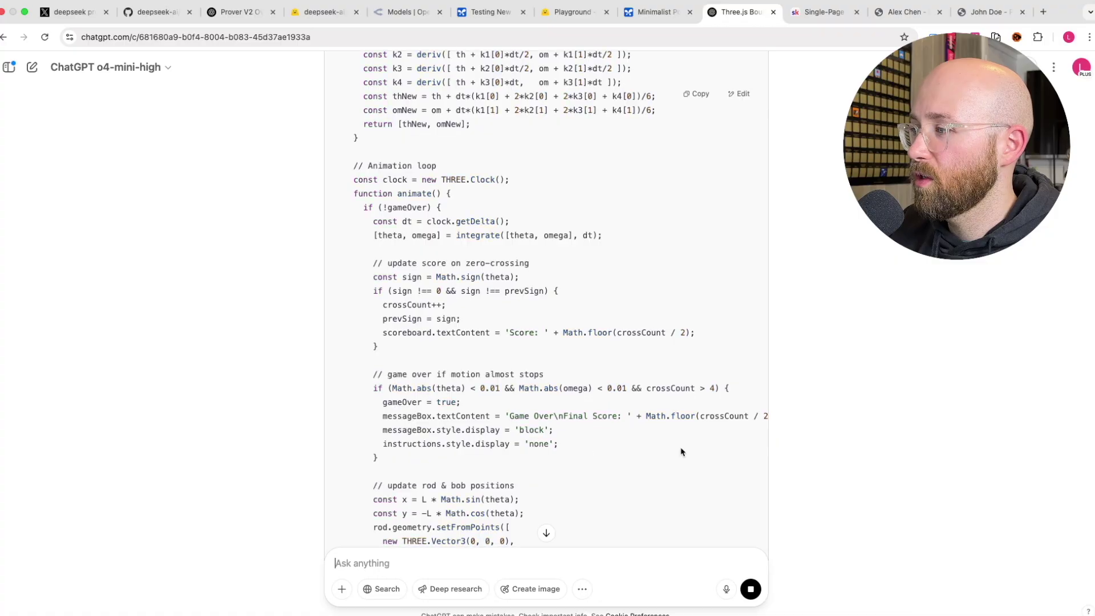
Reload the stalled DeepSeek-Prover playground and rerun the game prompt.
click(656, 13)
click(576, 17)
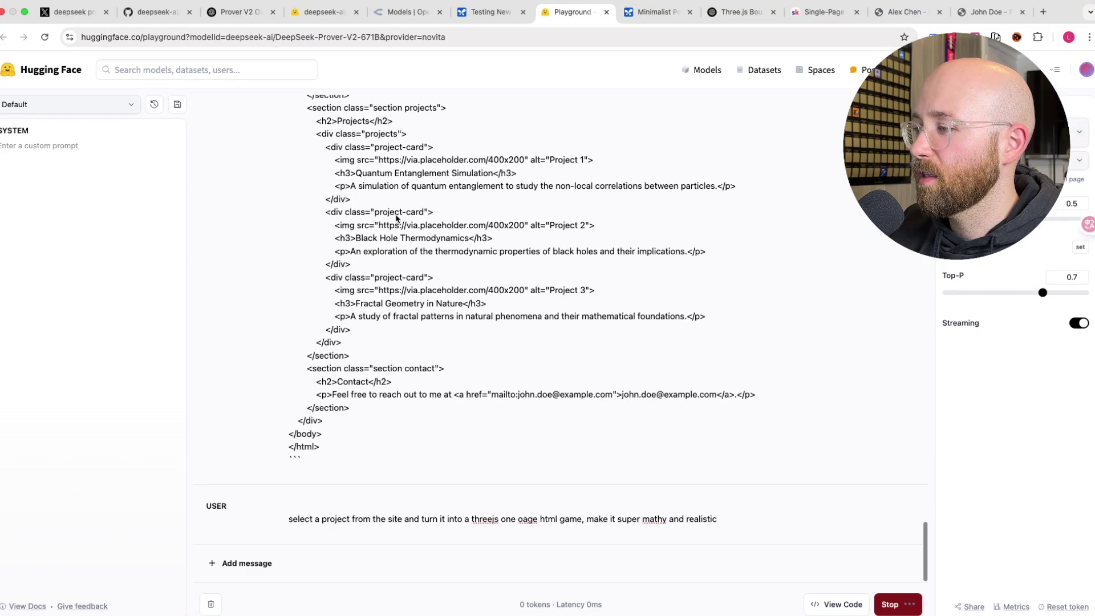
click(45, 38)
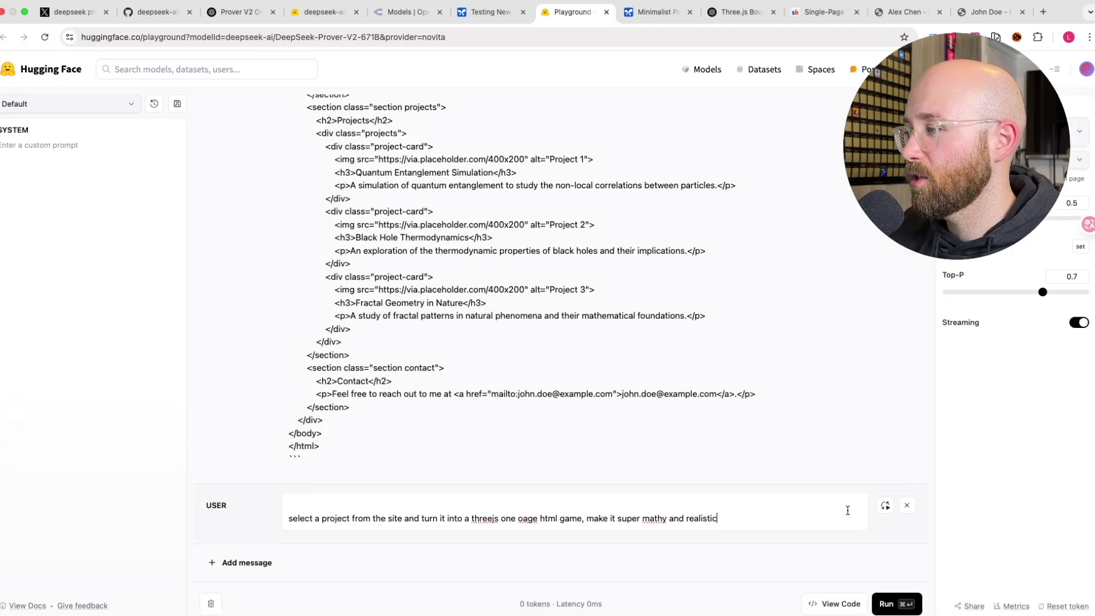
click(884, 506)
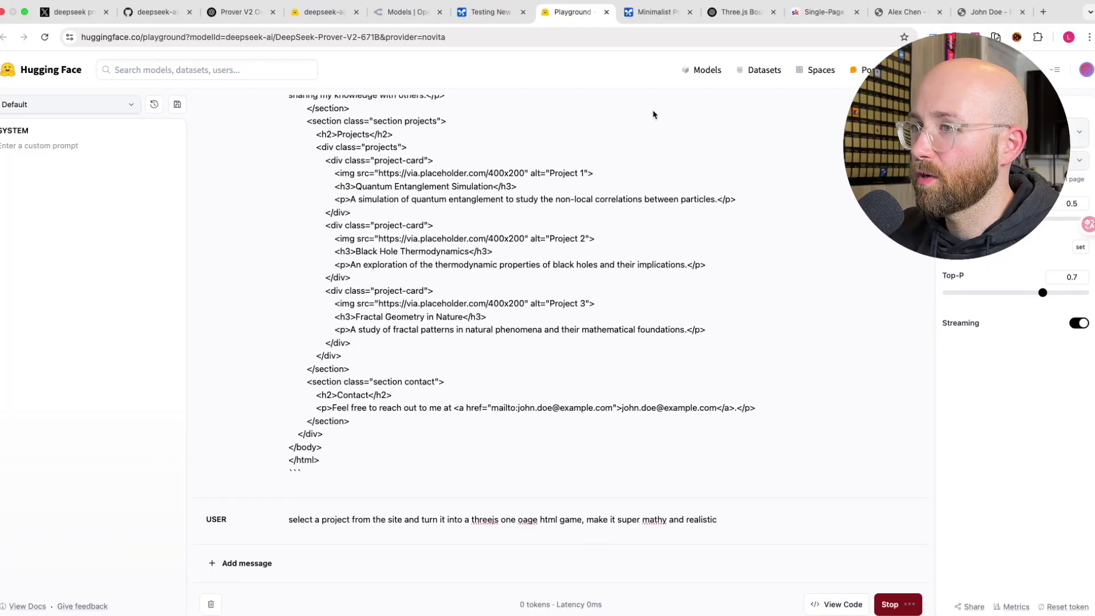
Glance at Gemini's streaming code, then scroll to the end of ChatGPT's pendulum game code.
click(643, 12)
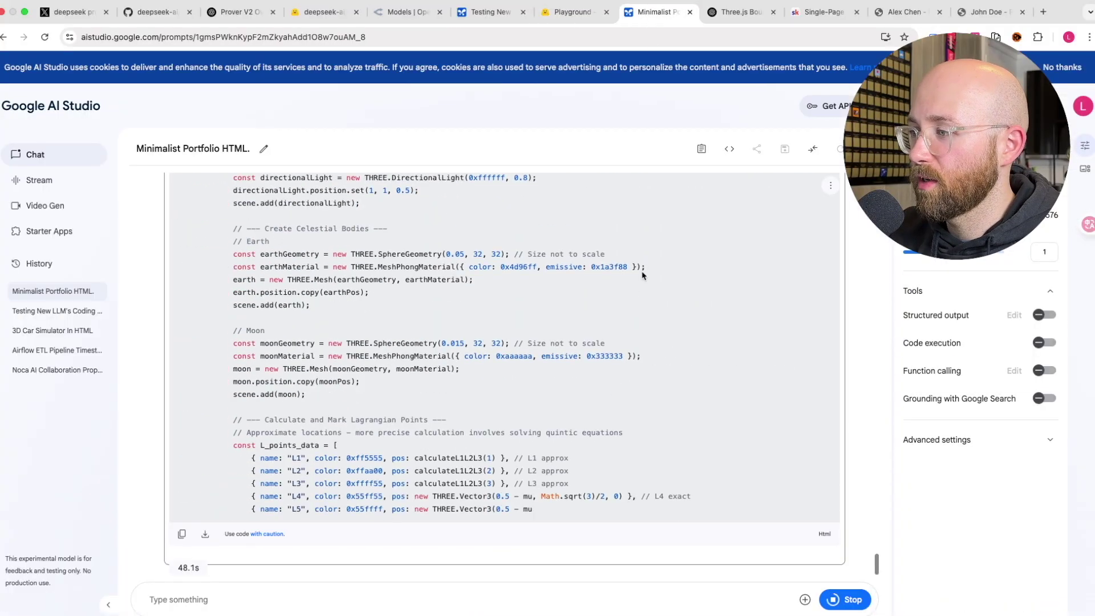
click(736, 12)
scroll(614, 285, down, 7)
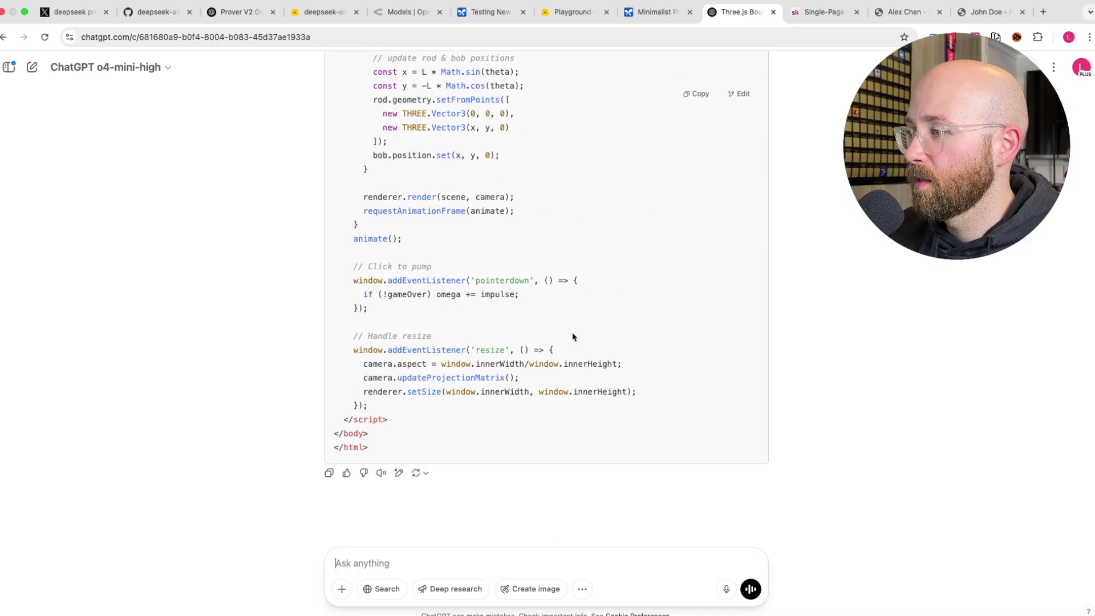
Preview ChatGPT's Pendulum Pump Game and pump the pendulum until it scores 1.
click(738, 94)
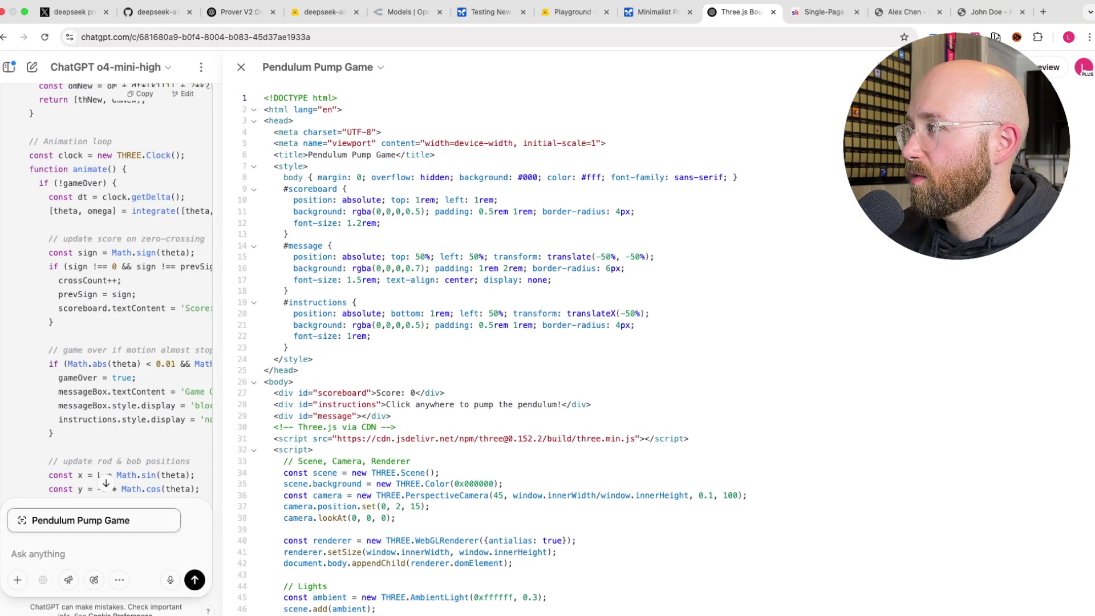
click(1047, 67)
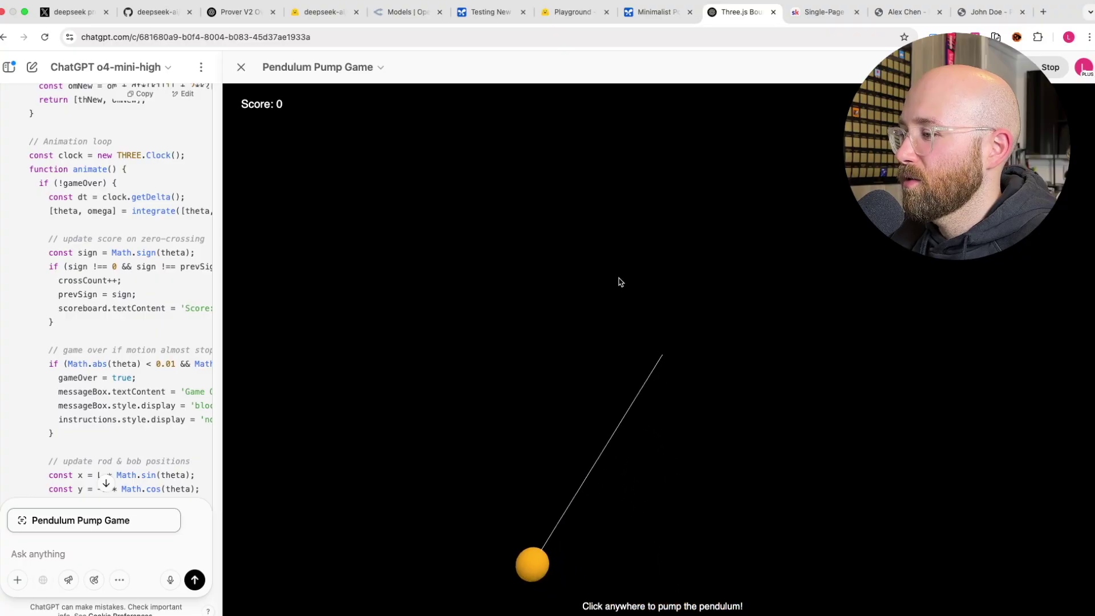
click(577, 491)
click(578, 491)
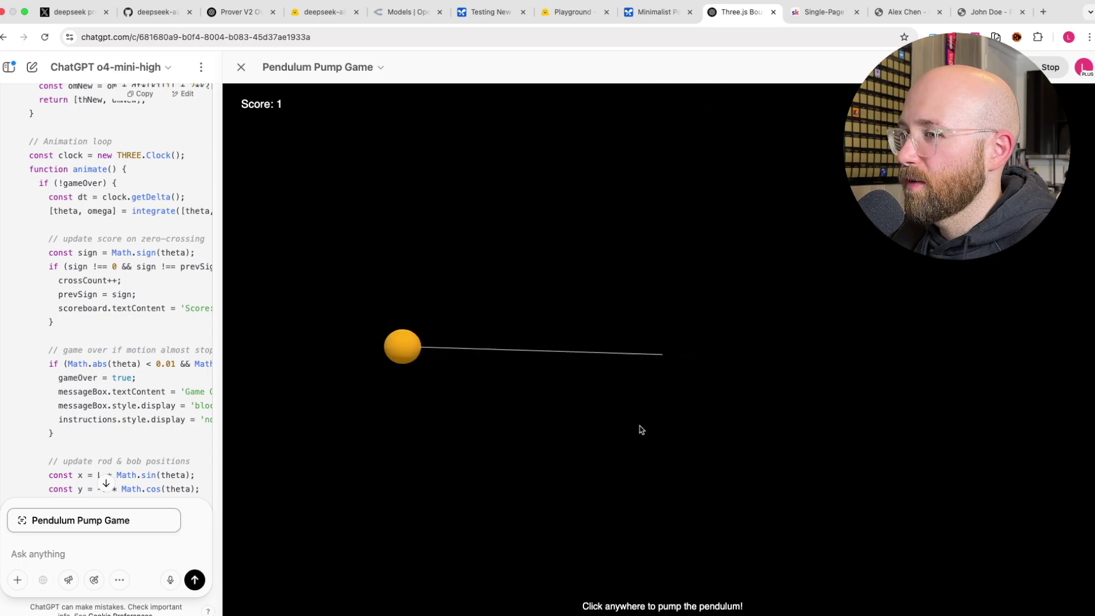
click(662, 377)
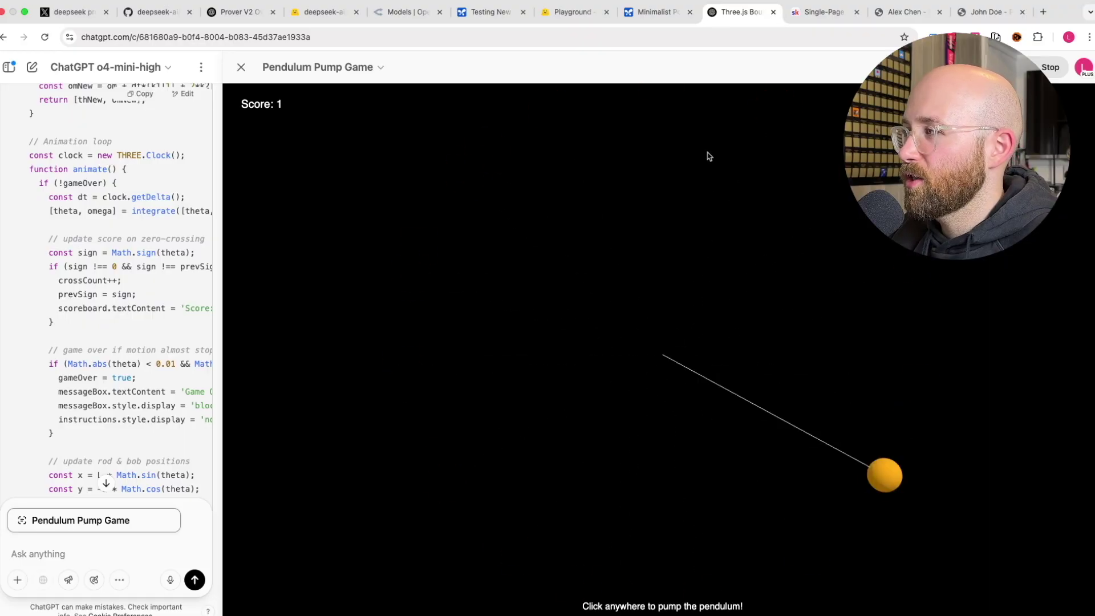
click(656, 12)
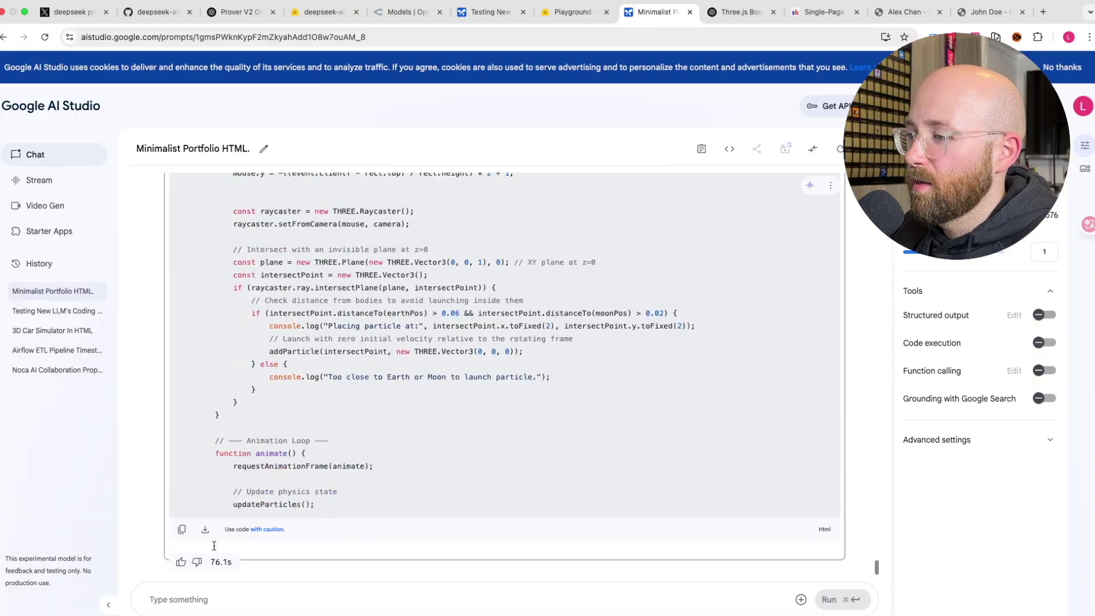
Copy Gemini's Lagrangian simulation code from AI Studio and paste it over gemini.html's contents.
scroll(269, 355, up, 8)
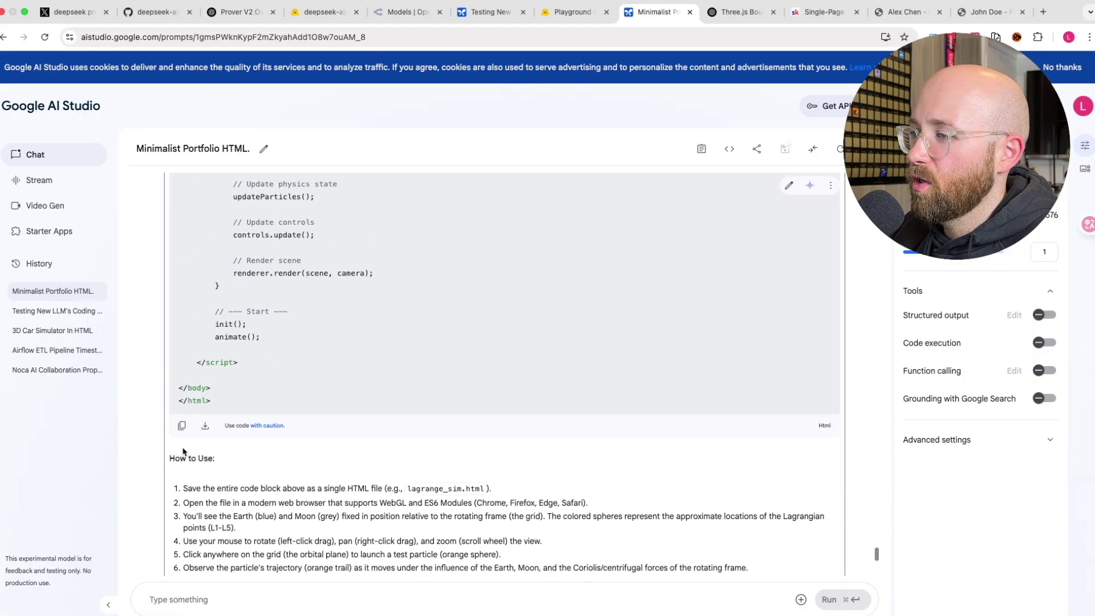
click(181, 426)
key(ctrl+Right)
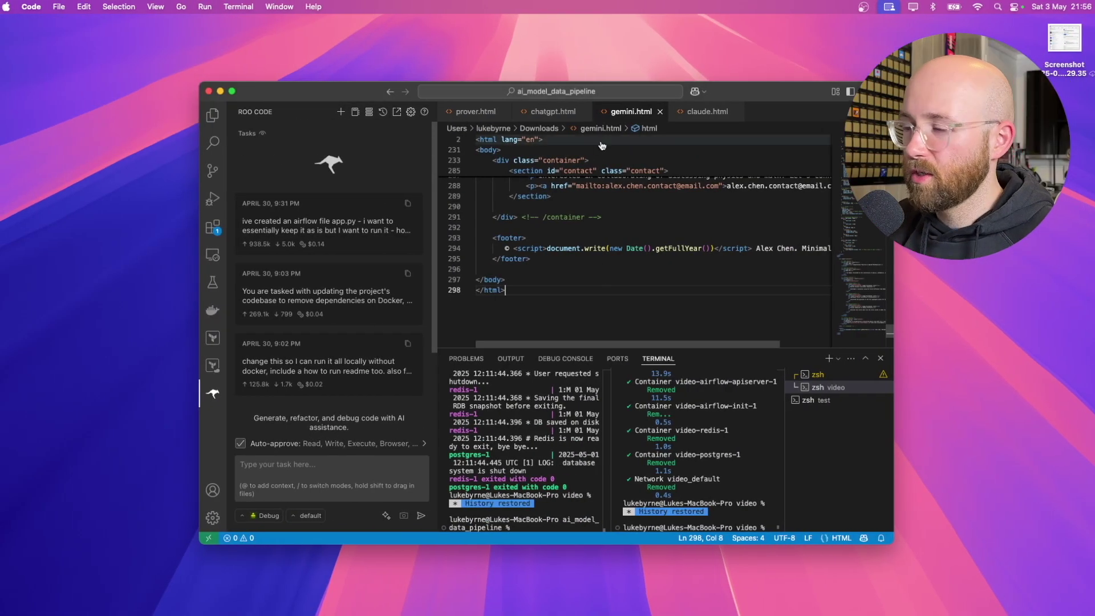
key(super+a)
key(super+v)
key(ctrl+Left)
Reload gemini.html to show the Lagrangian Point Simulator's Earth-Moon info panel on black.
click(982, 12)
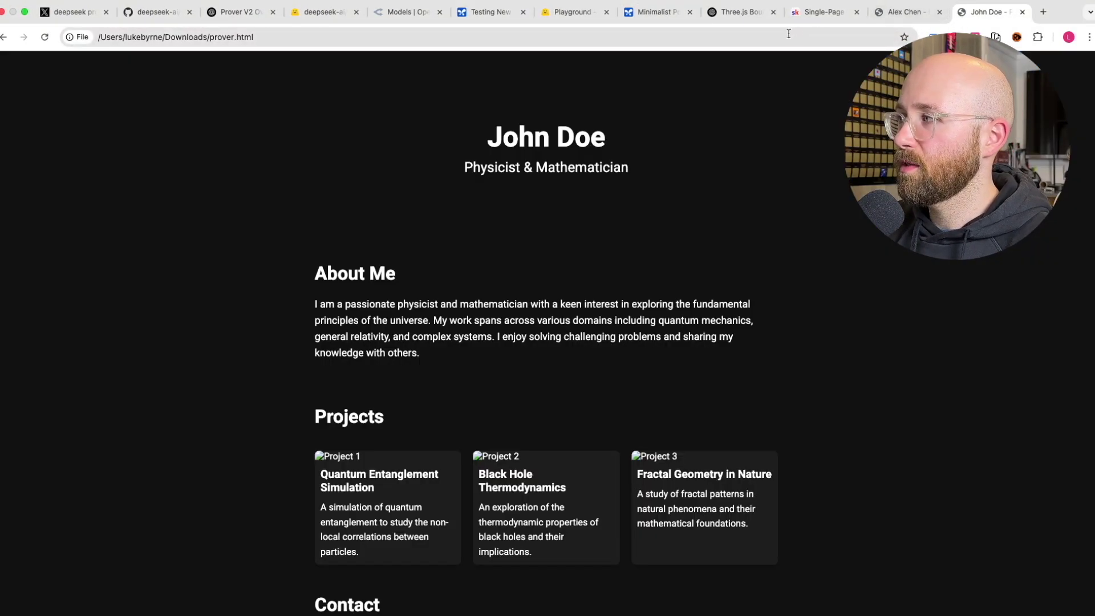
click(904, 12)
key(super+r)
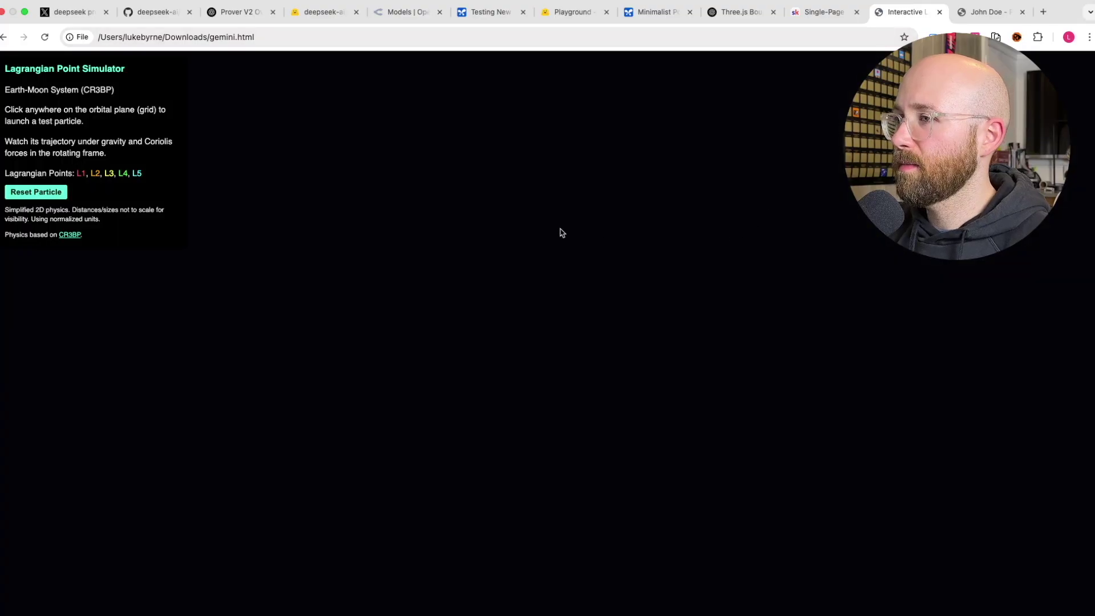
drag(10, 69, 193, 102)
click(67, 65)
click(73, 120)
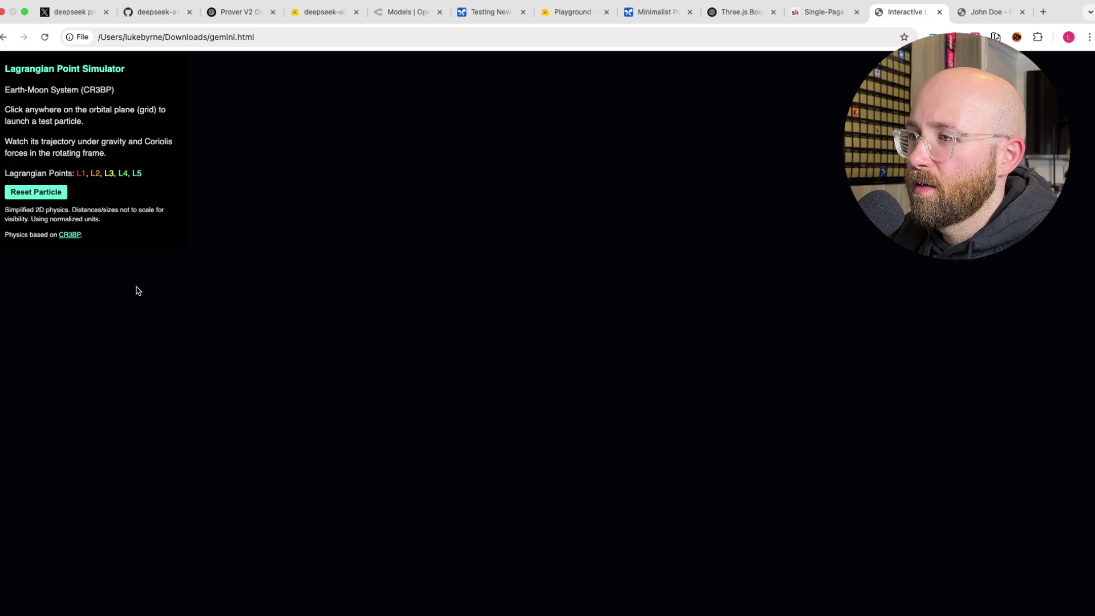
Stop the stalled DeepSeek Prover generation in the Playground.
click(563, 13)
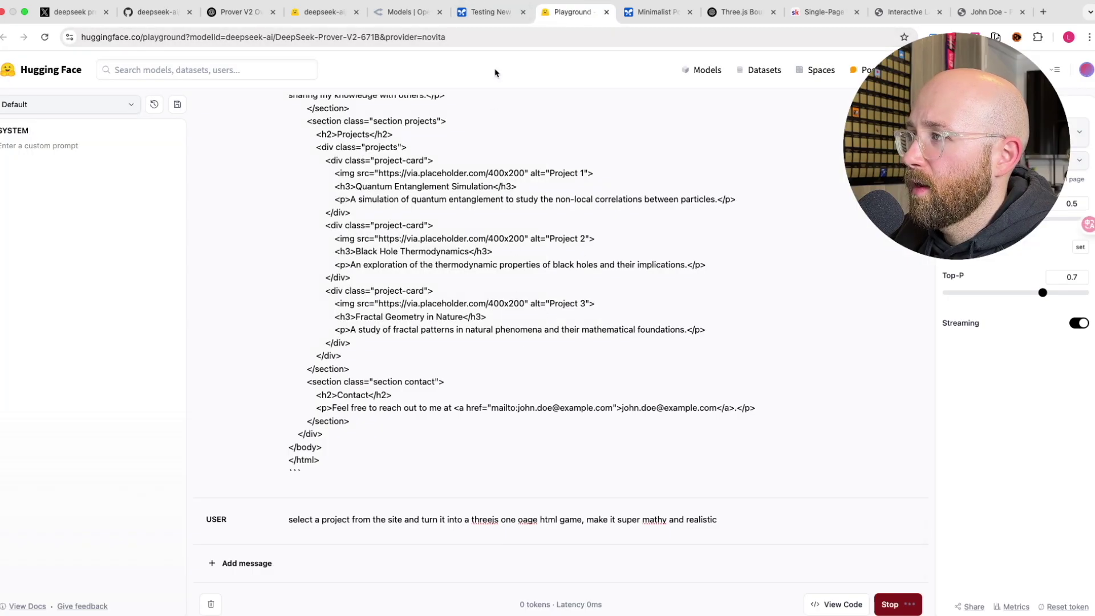
scroll(562, 286, up, 10)
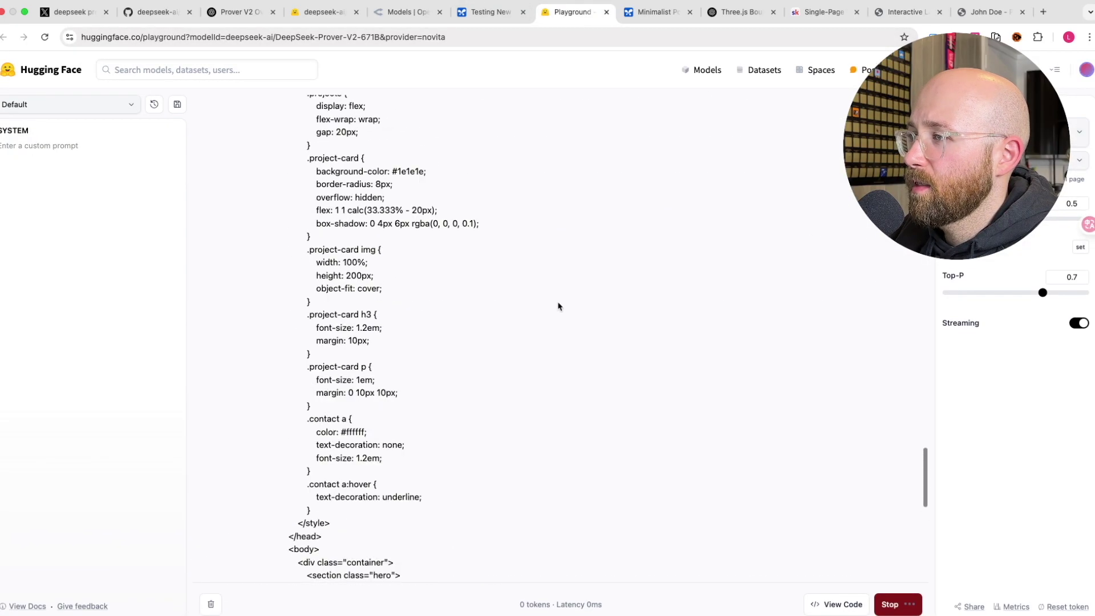
scroll(557, 309, up, 8)
scroll(558, 309, down, 20)
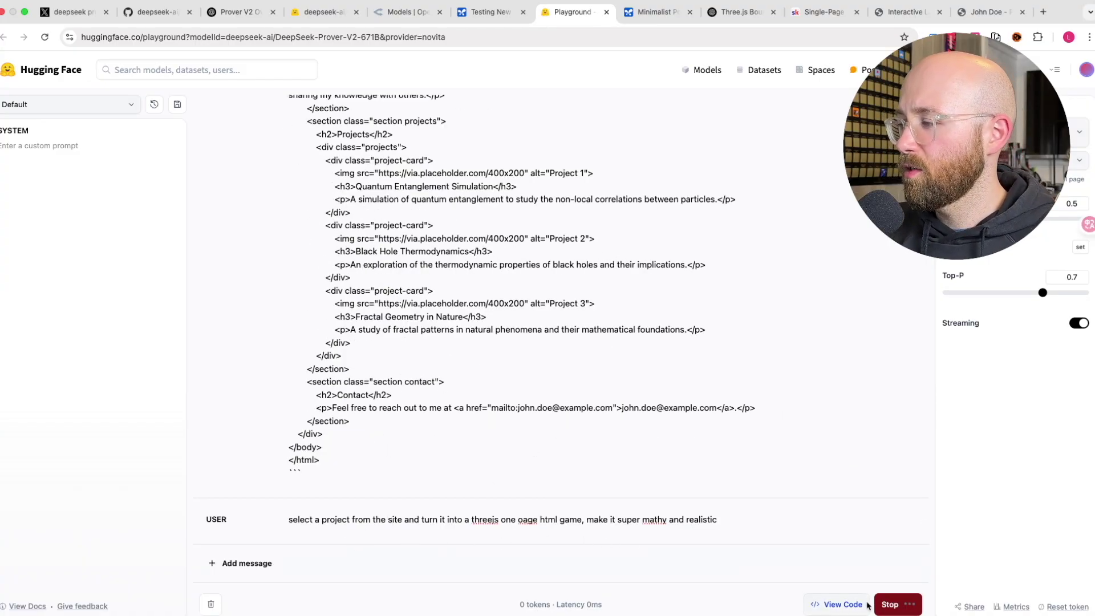
click(889, 604)
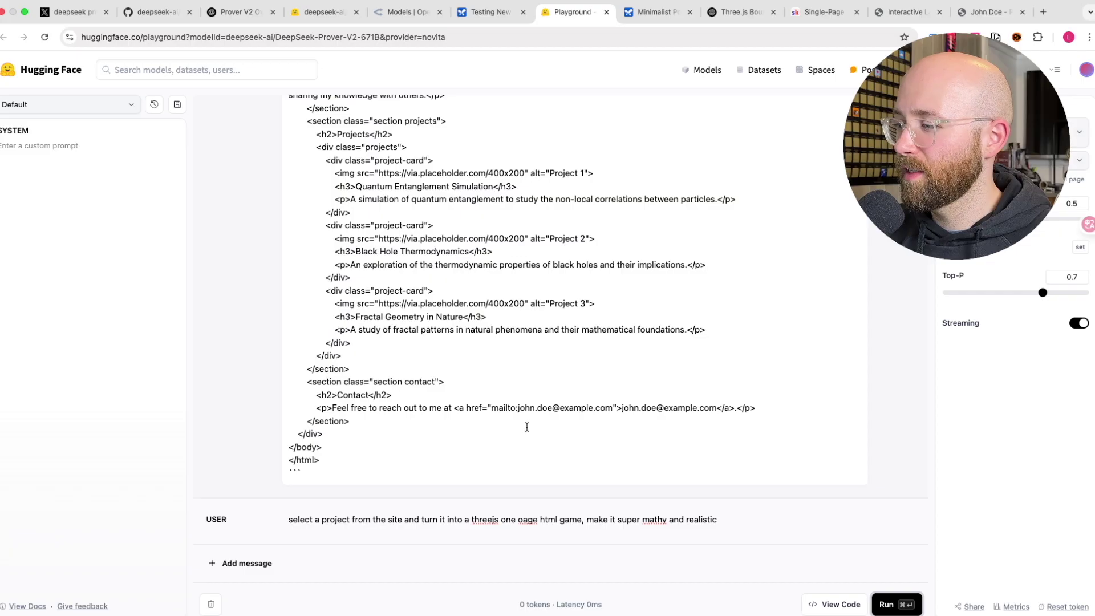
Move the game request below the portfolio HTML output and copy the combined text.
triple_click(493, 526)
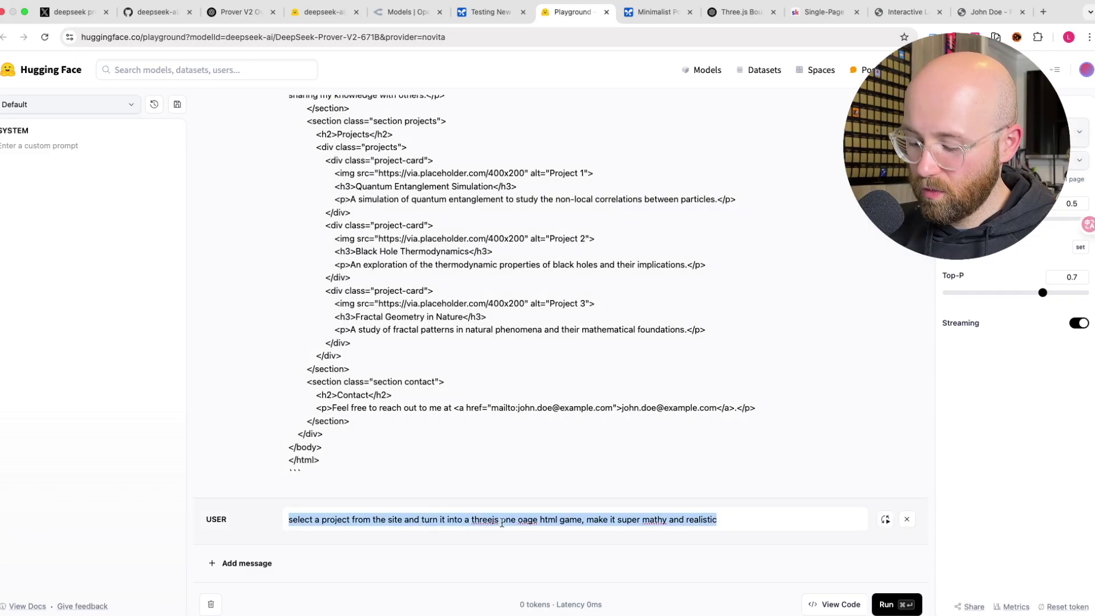
key(BackSpace)
click(495, 466)
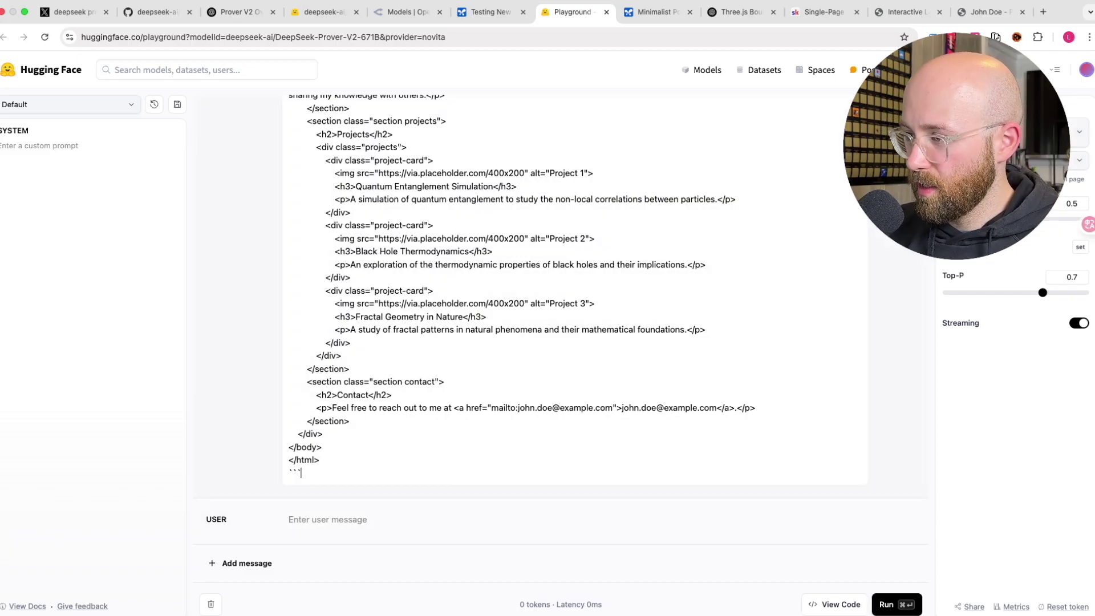
key(Return)
key(super+v)
key(super+a)
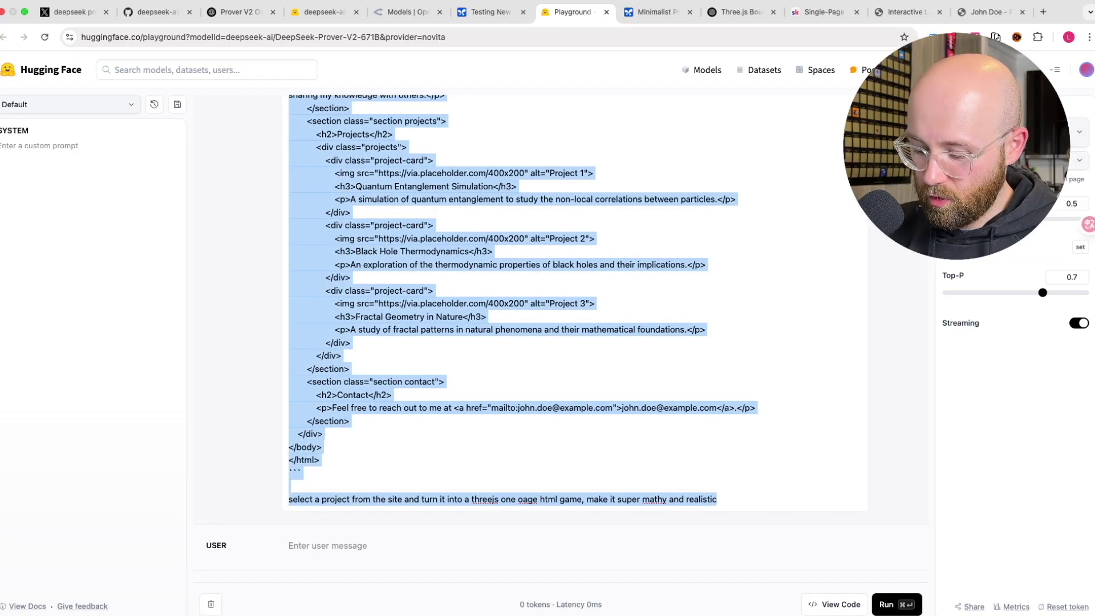
key(super+c)
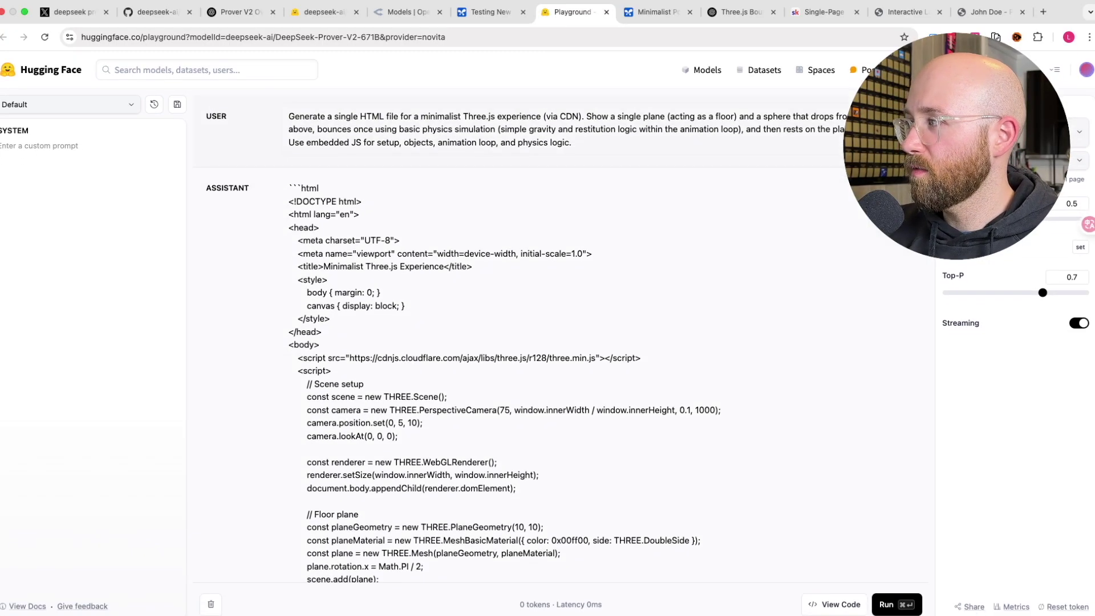
Clear the conversation, paste the combined HTML-plus-game message as a new user message, and send it.
click(211, 605)
click(240, 114)
key(super+v)
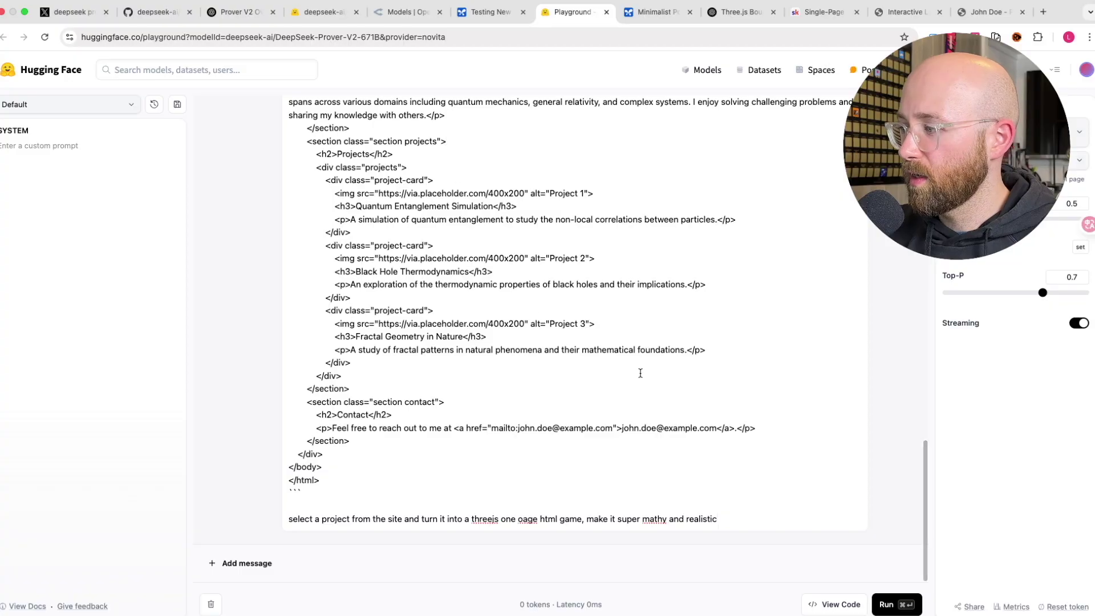
key(super+Return)
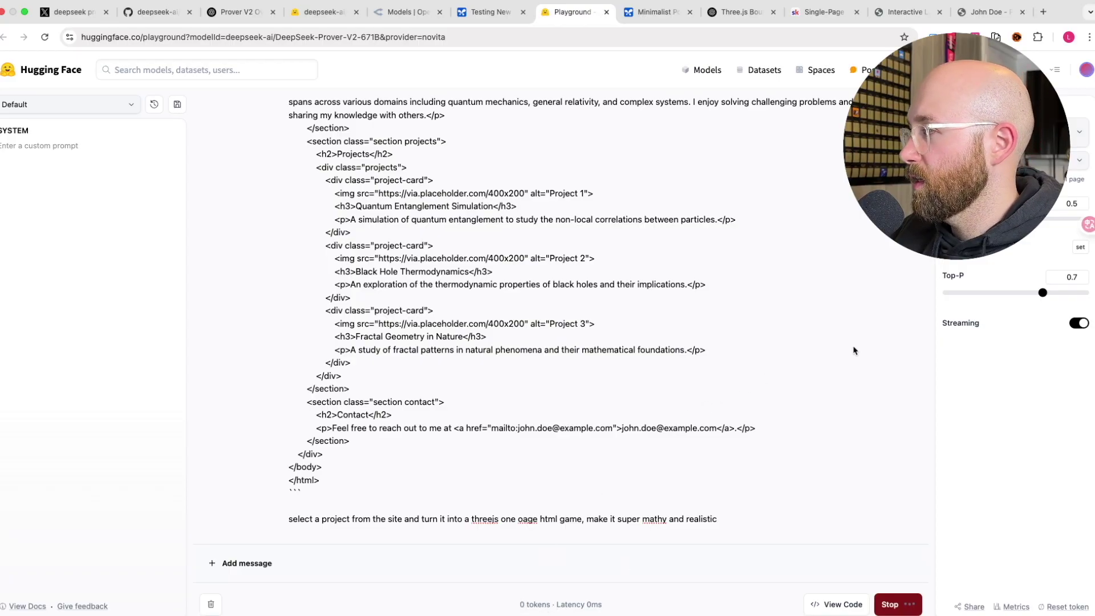
scroll(686, 462, up, 5)
scroll(689, 462, down, 5)
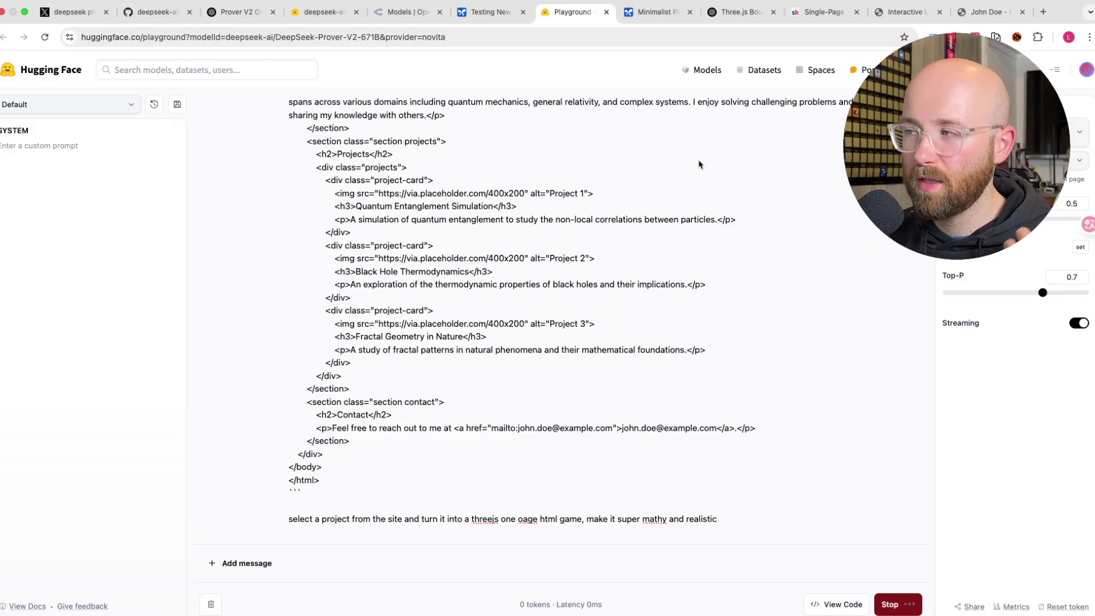
Check the X results for 'deepseek prover v2', then move to the AI Studio and ChatGPT chats.
click(71, 12)
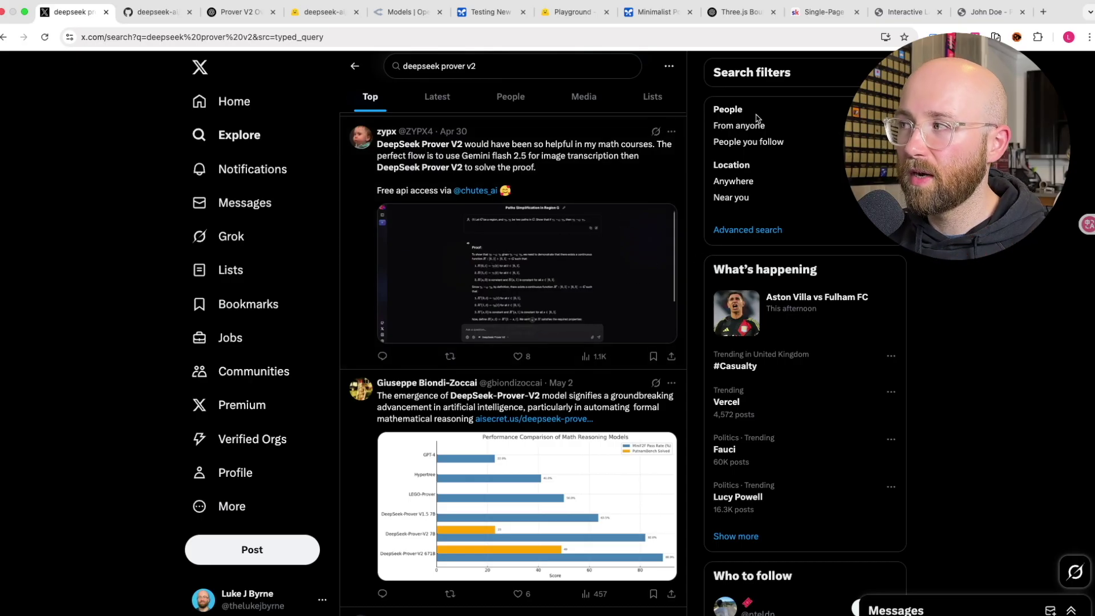
click(656, 12)
click(739, 12)
Switch back to the Playground tab to check whether the DeepSeek Prover run has returned tokens.
click(594, 14)
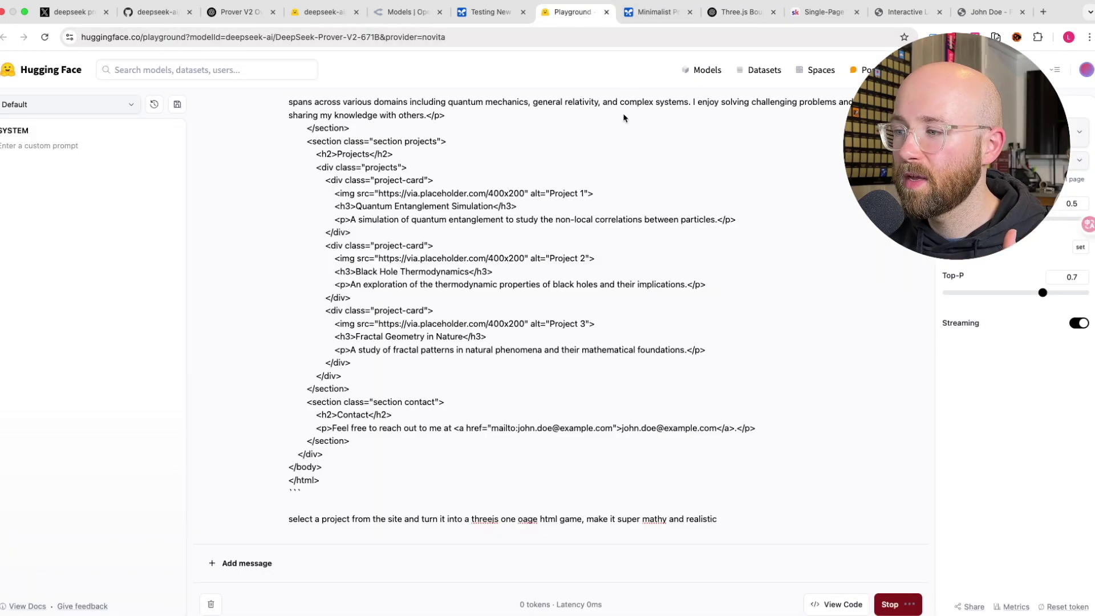